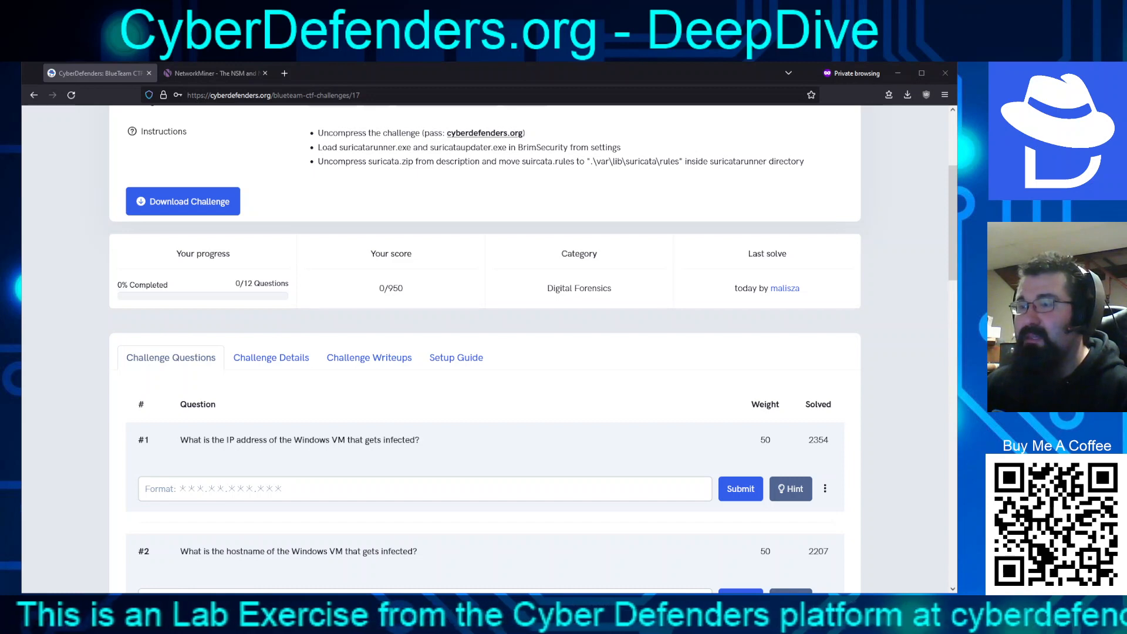
- Review the Malware Traffic Analysis 1 challenge's overview, instructions and full question list
scroll(323, 235, up, 4)
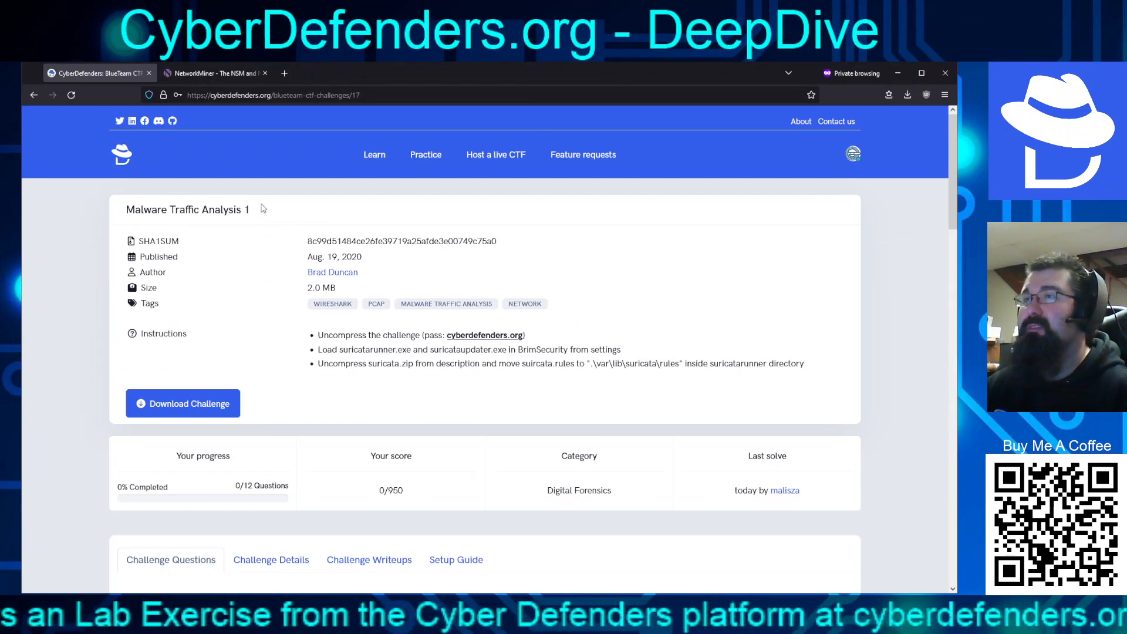
drag(254, 210, 110, 211)
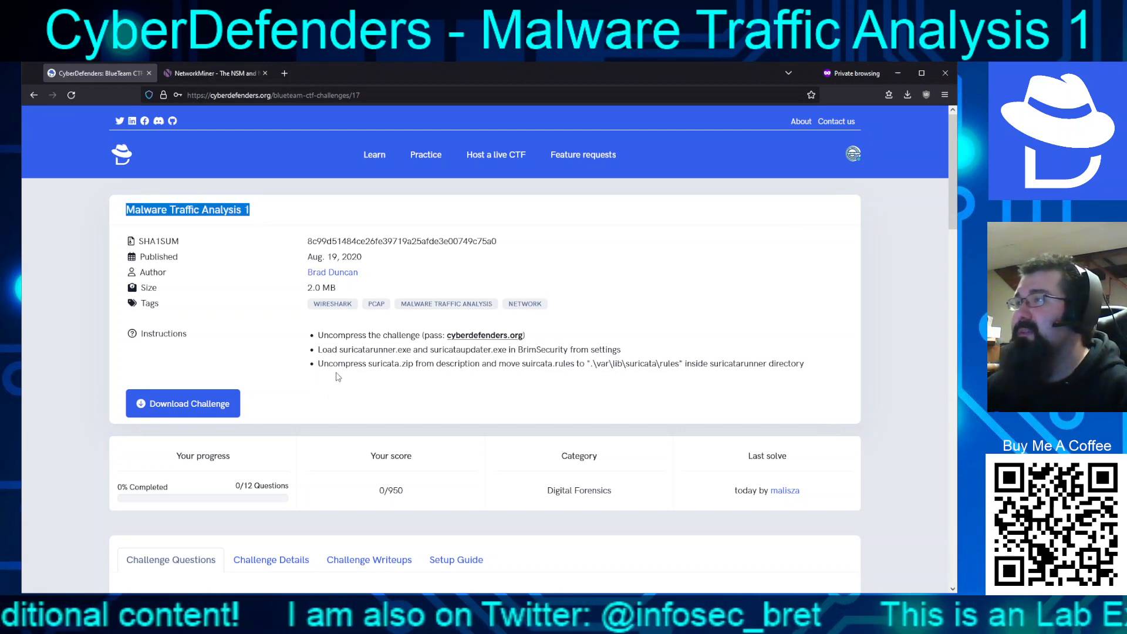
scroll(338, 376, down, 4)
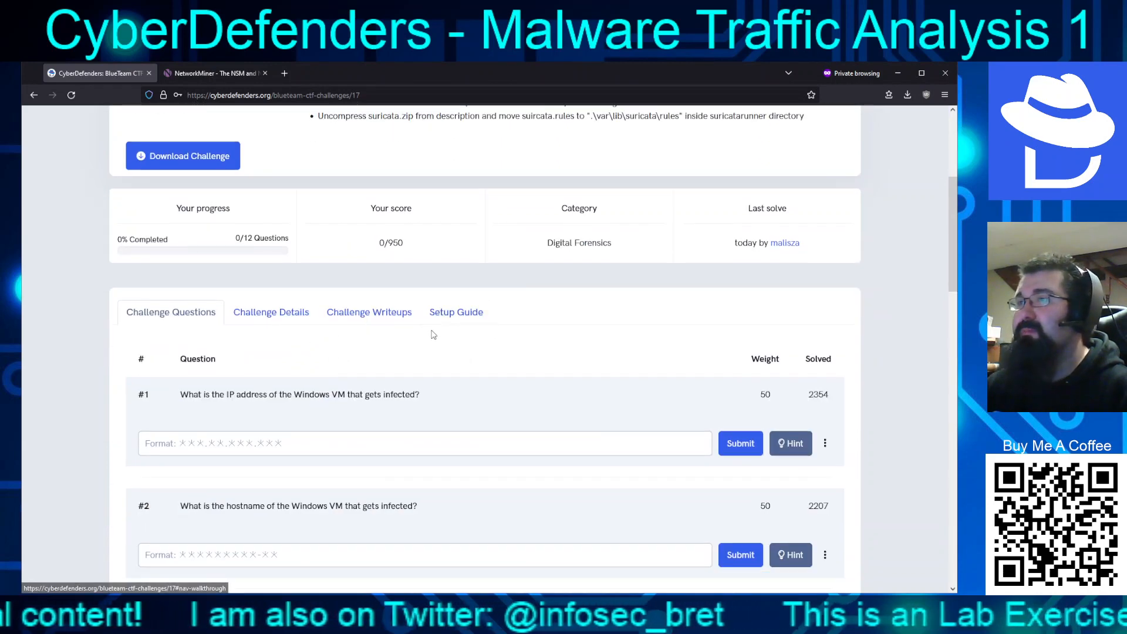
scroll(430, 332, down, 2)
scroll(429, 334, down, 17)
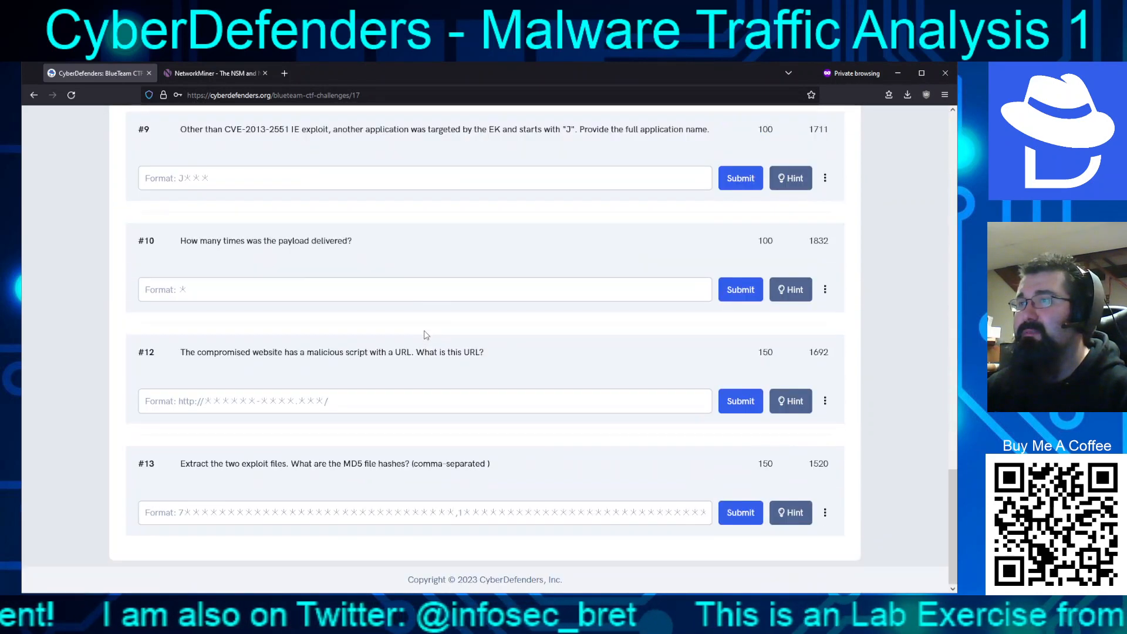
scroll(449, 399, up, 5)
scroll(449, 399, up, 15)
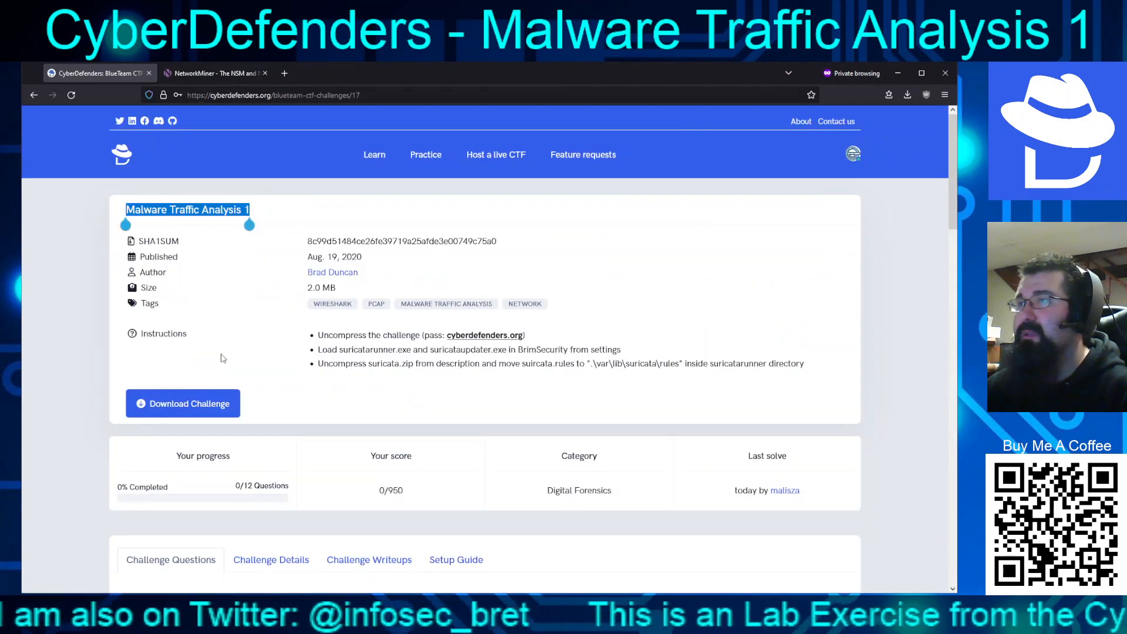
- Read the challenge details and suggested tools, and return to the challenge questions
click(269, 558)
scroll(312, 386, down, 3)
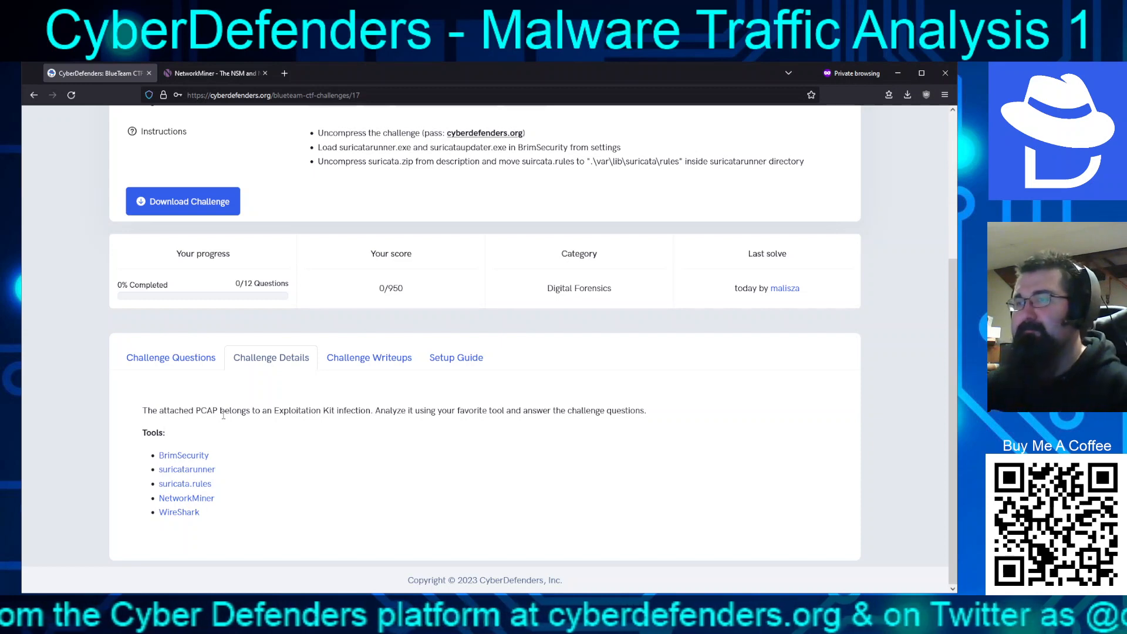
click(164, 359)
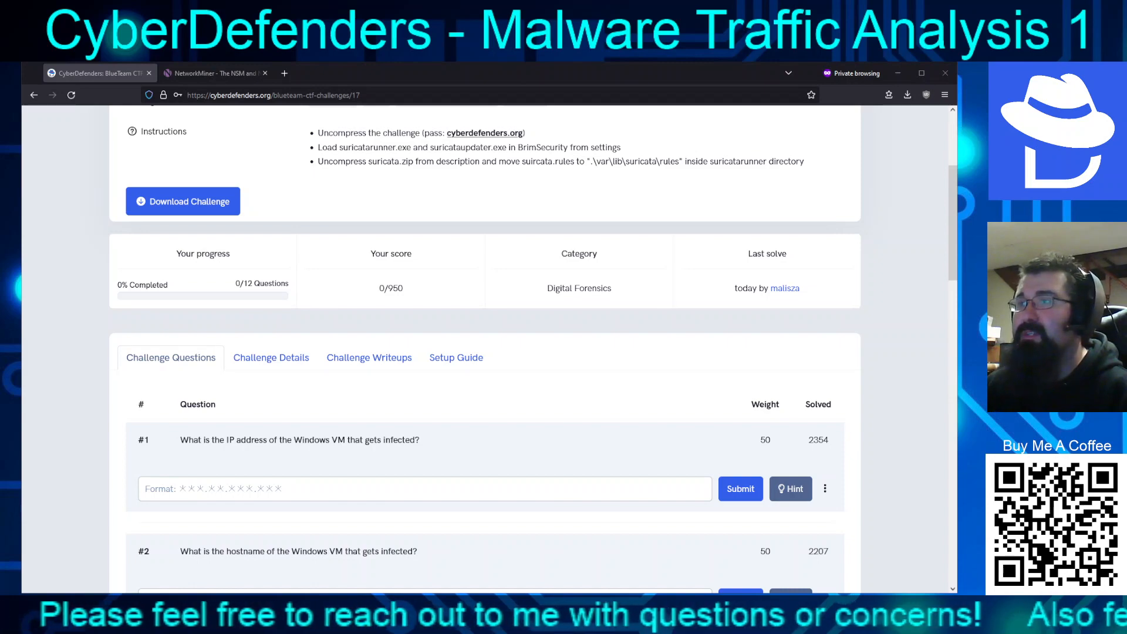
- Switch to Brim, enlarge its window, and examine the source addresses, hosts, URIs and counts of the HTTP requests in mta1.pcap
key(alt+Tab)
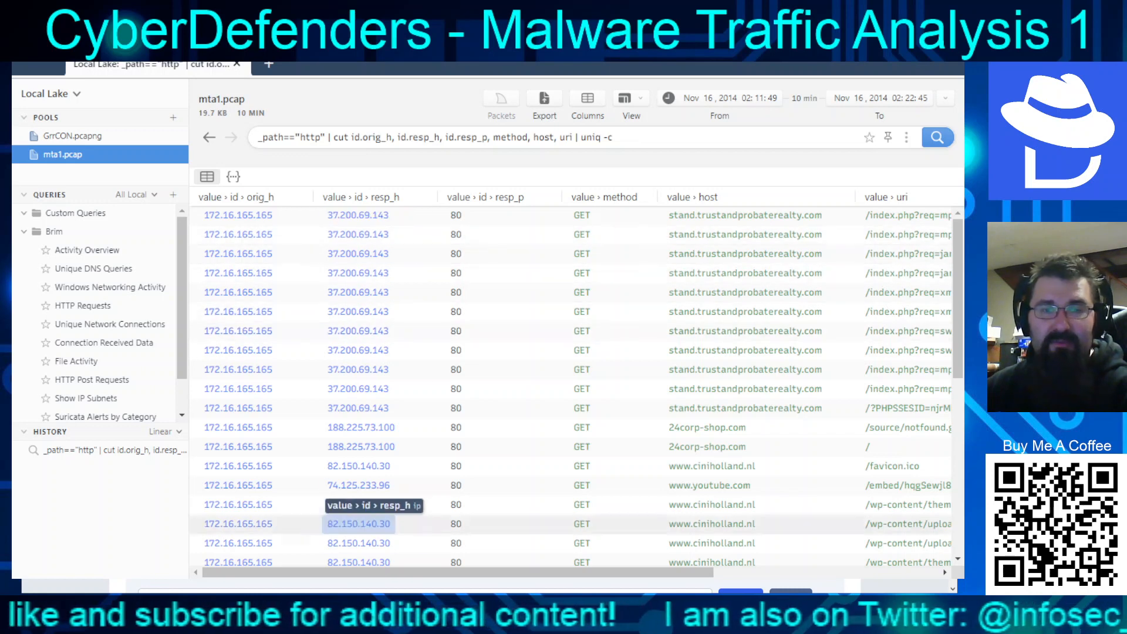
scroll(358, 335, down, 1)
scroll(358, 335, down, 5)
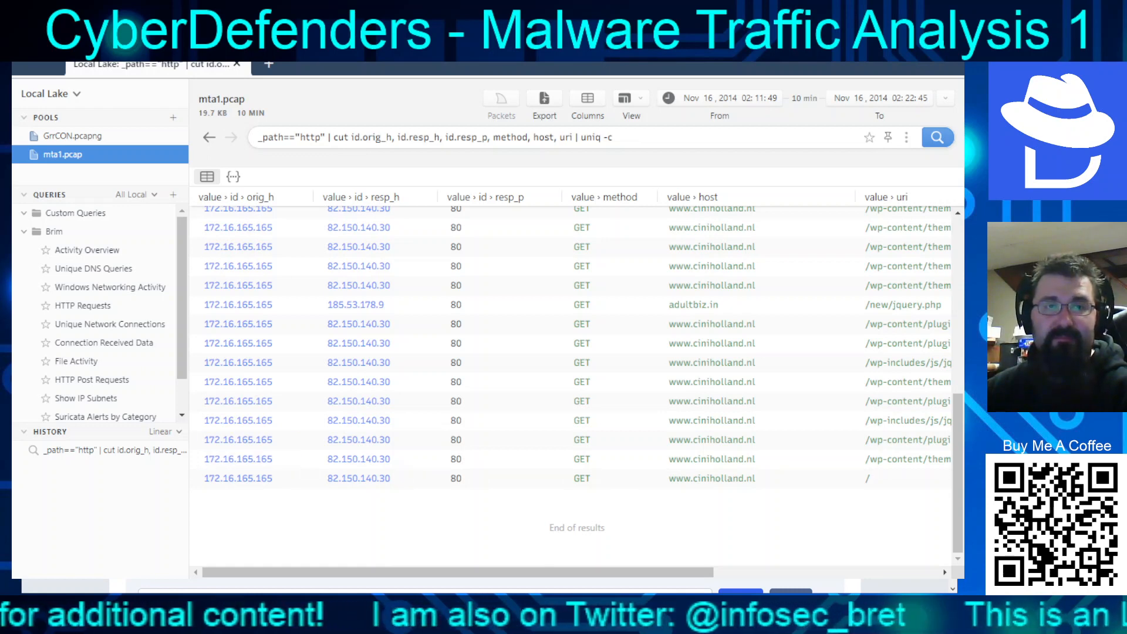
drag(487, 578, 487, 595)
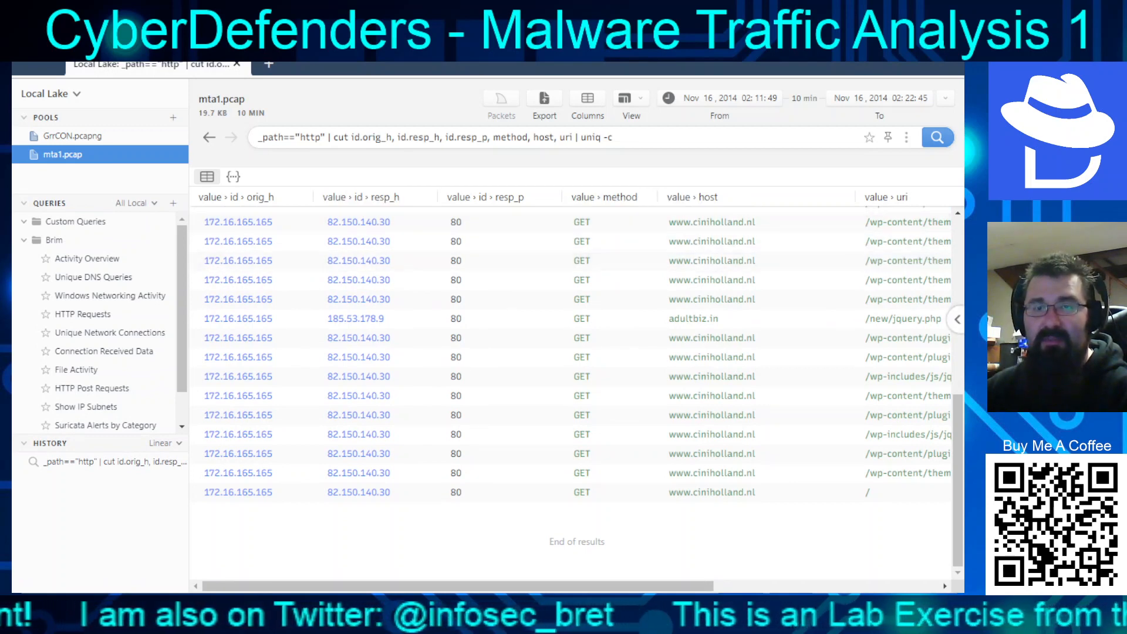
drag(964, 320, 976, 320)
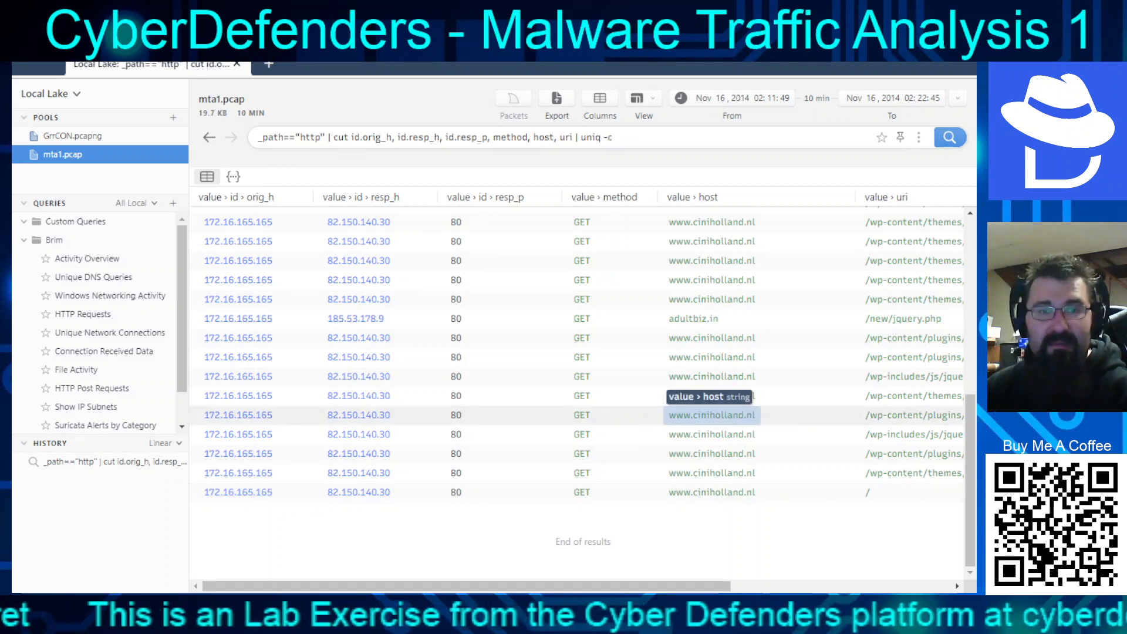
scroll(710, 411, up, 8)
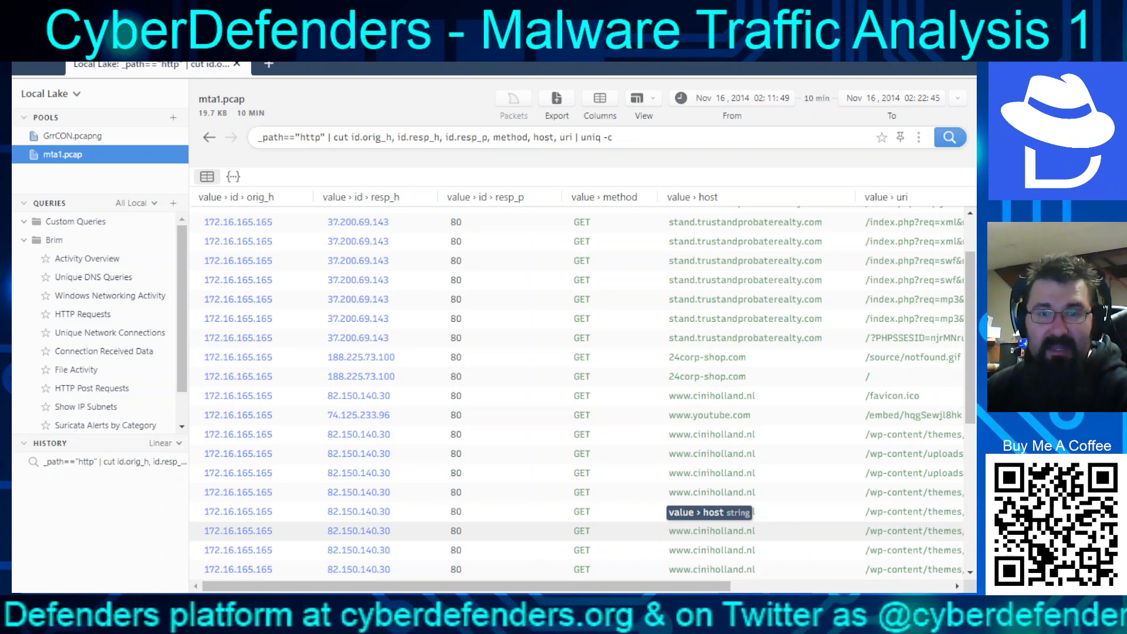
scroll(710, 528, down, 4)
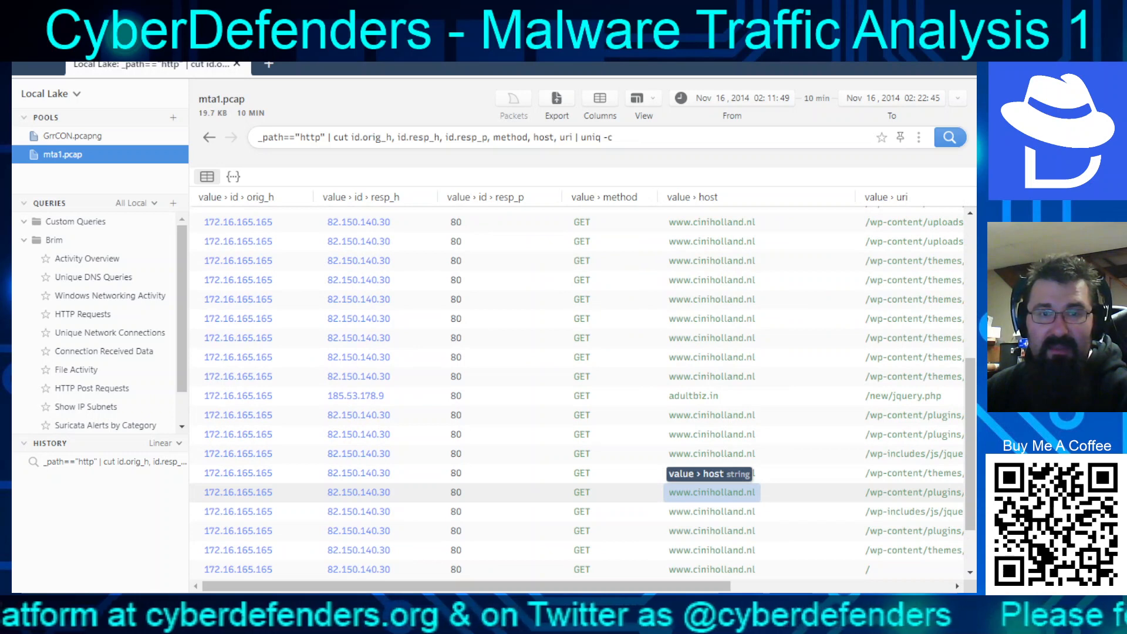
scroll(712, 490, down, 2)
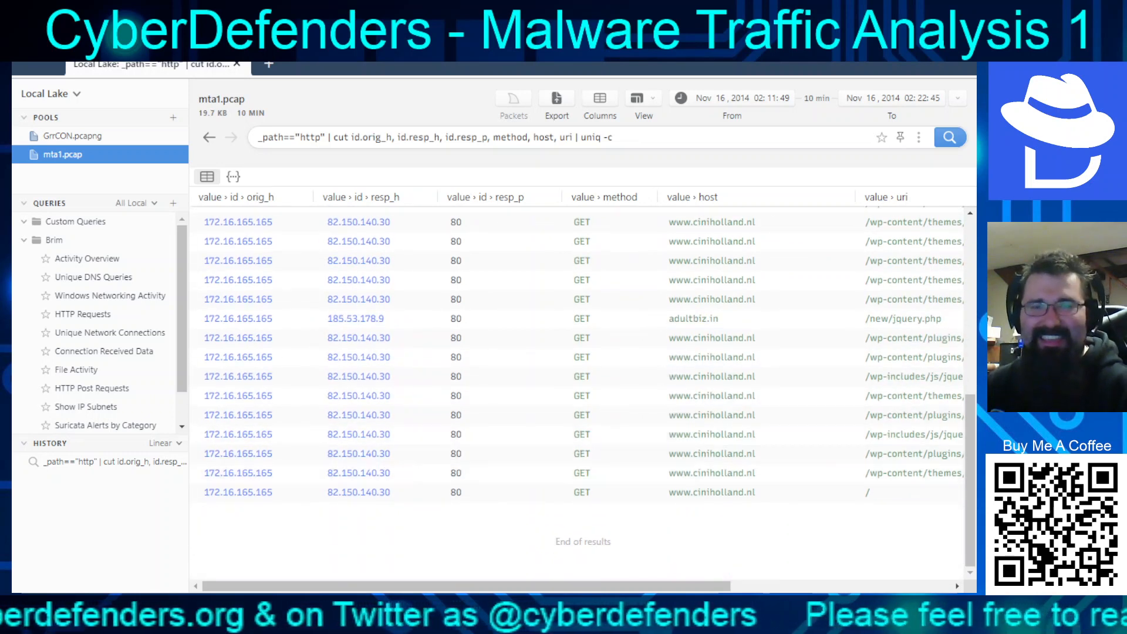
scroll(581, 352, right, 5)
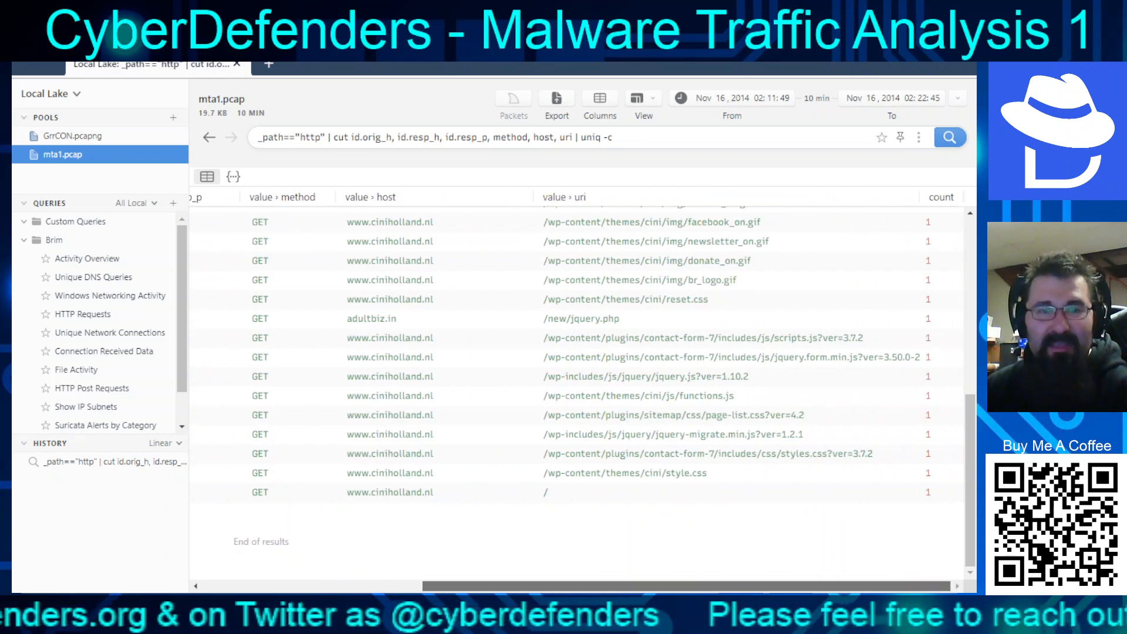
scroll(387, 490, up, 3)
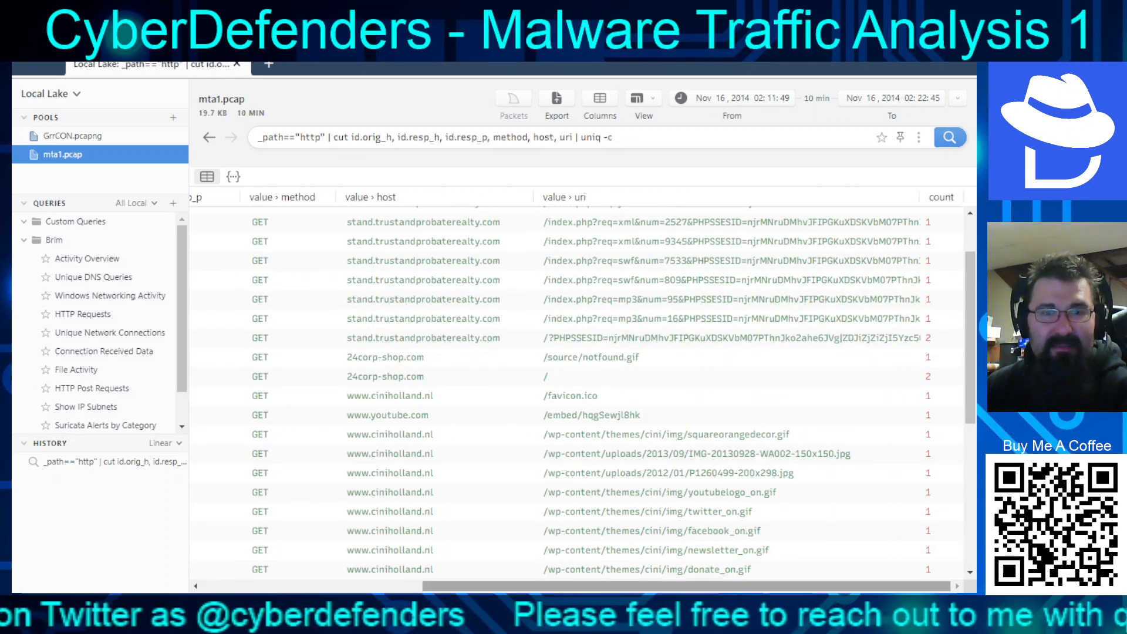
scroll(577, 388, left, 5)
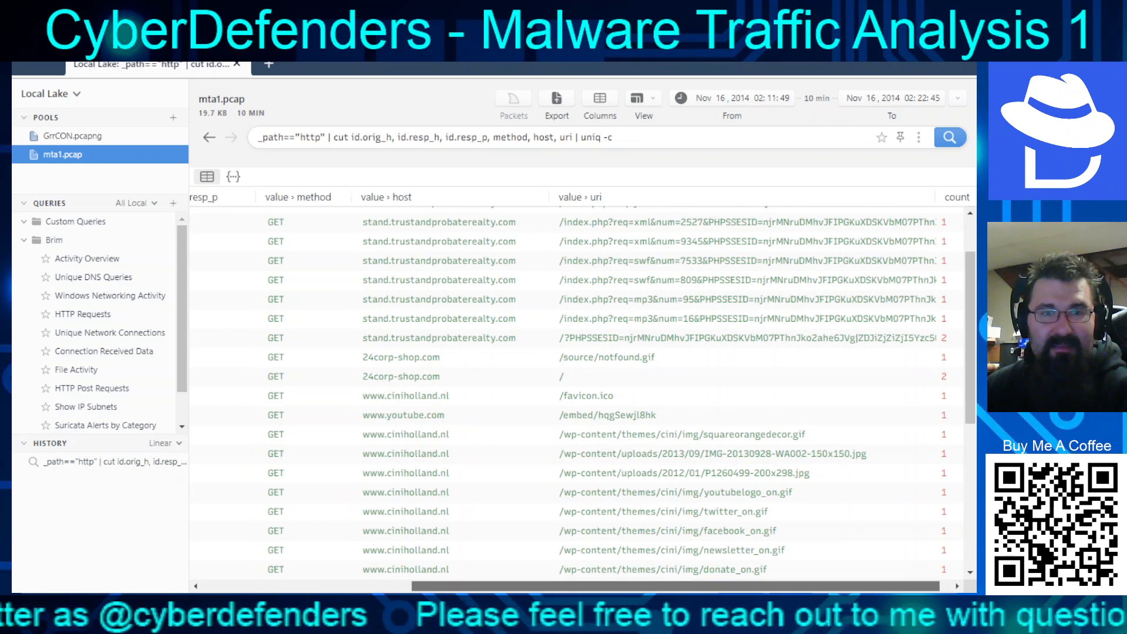
scroll(577, 388, left, 2)
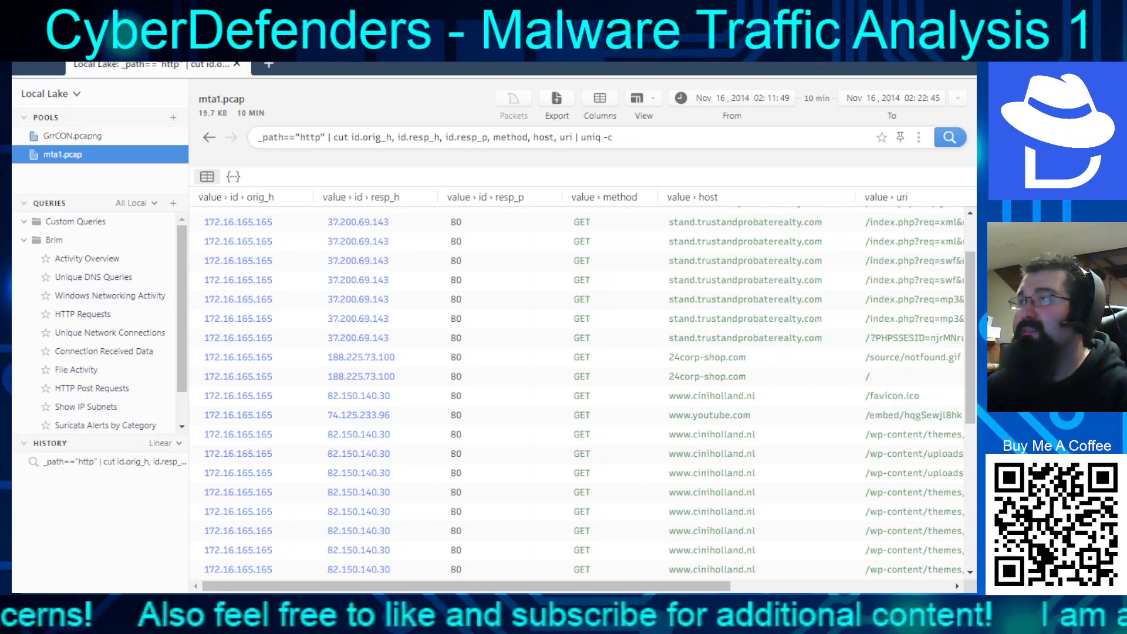
- Switch to NetworkMiner and inspect the mta1.pcap host list for the Windows machine's IP address and hostname
key(alt+Tab)
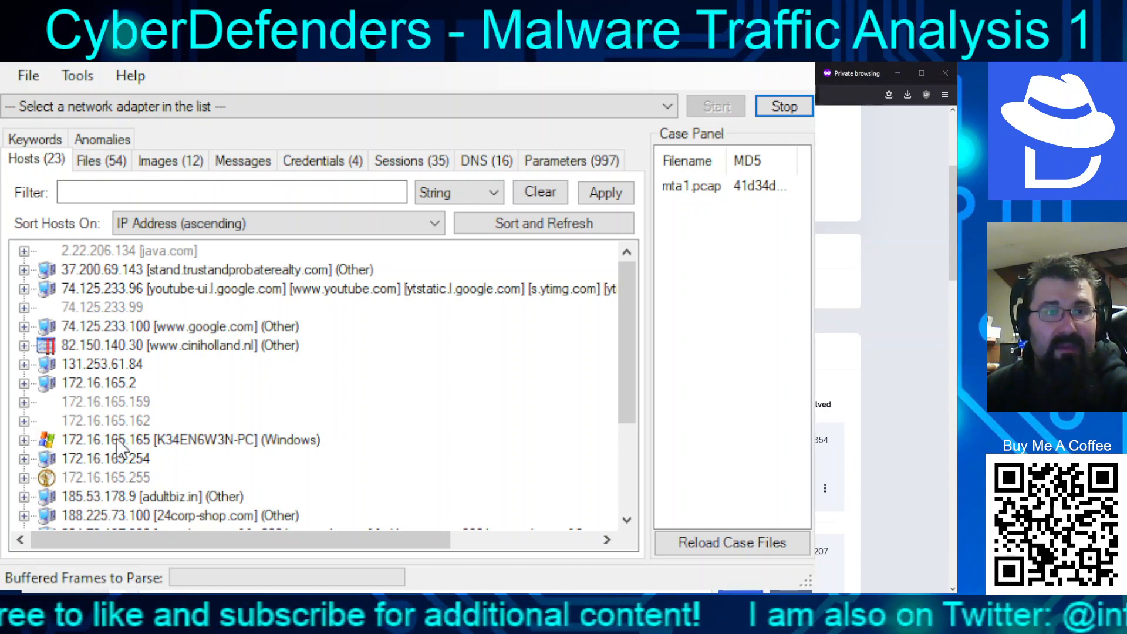
click(184, 442)
scroll(301, 453, down, 1)
scroll(323, 446, down, 2)
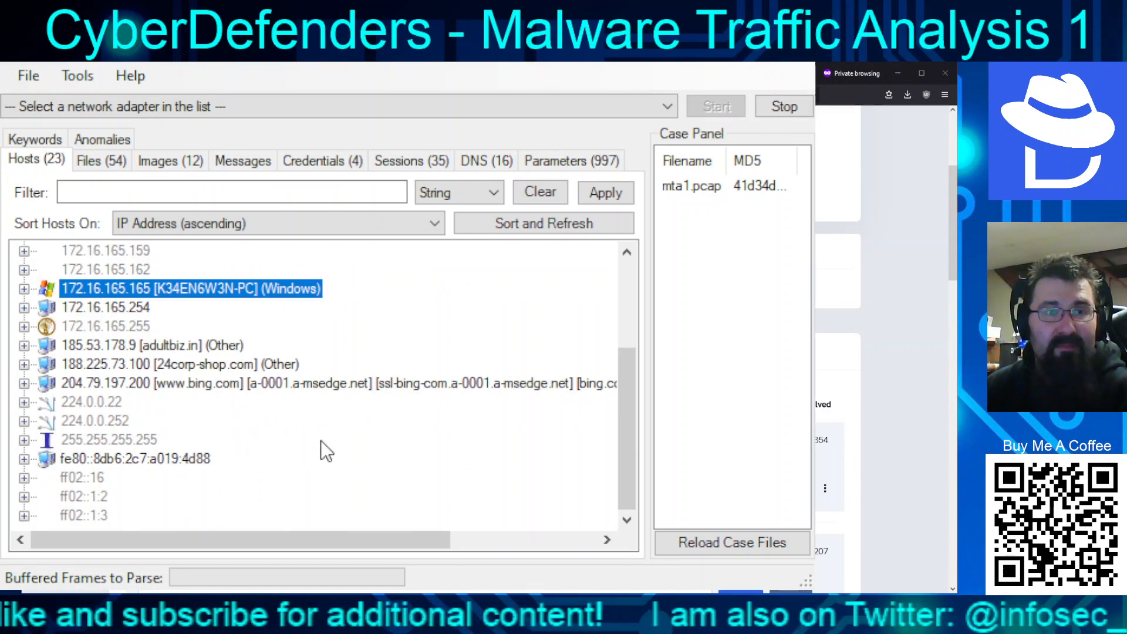
scroll(300, 453, up, 3)
scroll(297, 452, down, 2)
scroll(297, 451, down, 1)
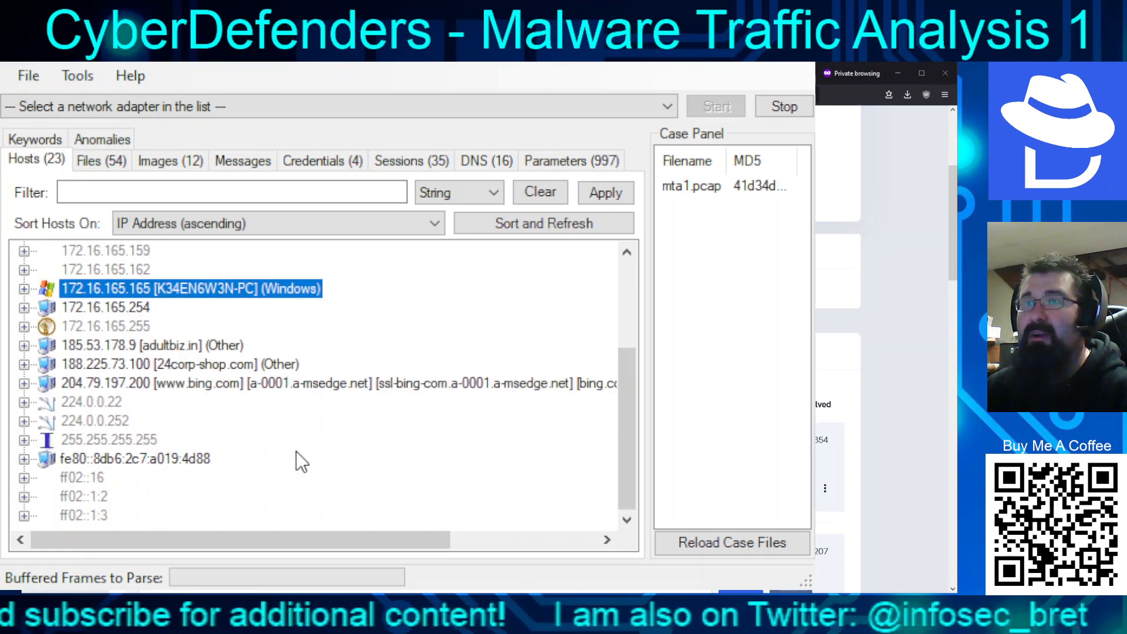
scroll(200, 446, up, 3)
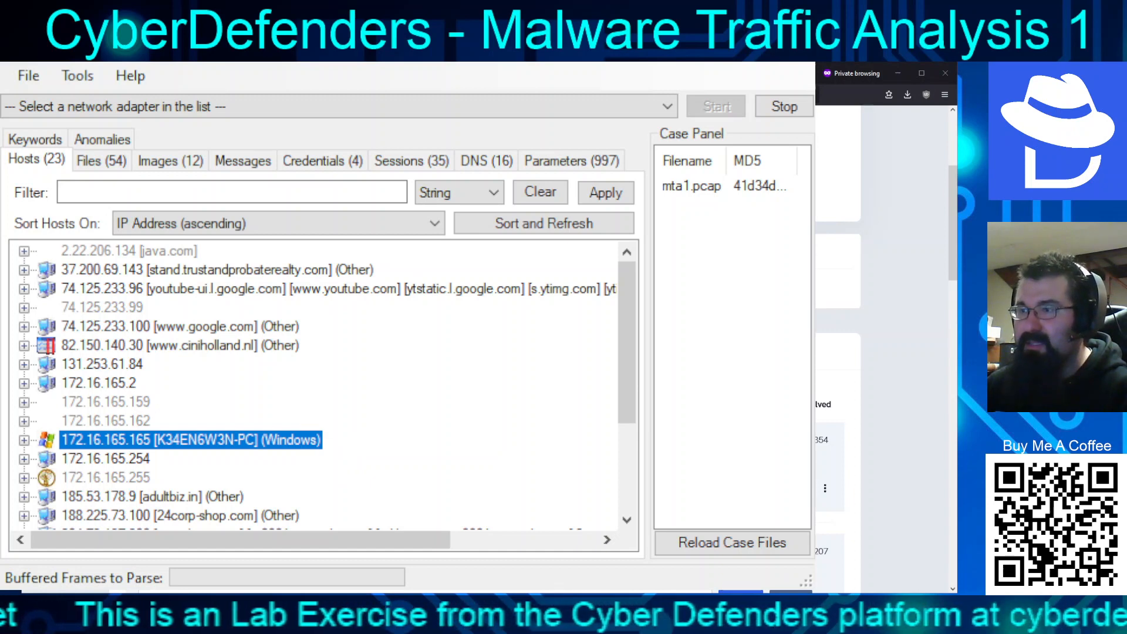
- Return to the CyberDefenders challenge in the browser and submit 172.16.165.165 as the infected Windows VM's IP address in question 1
key(alt+Tab)
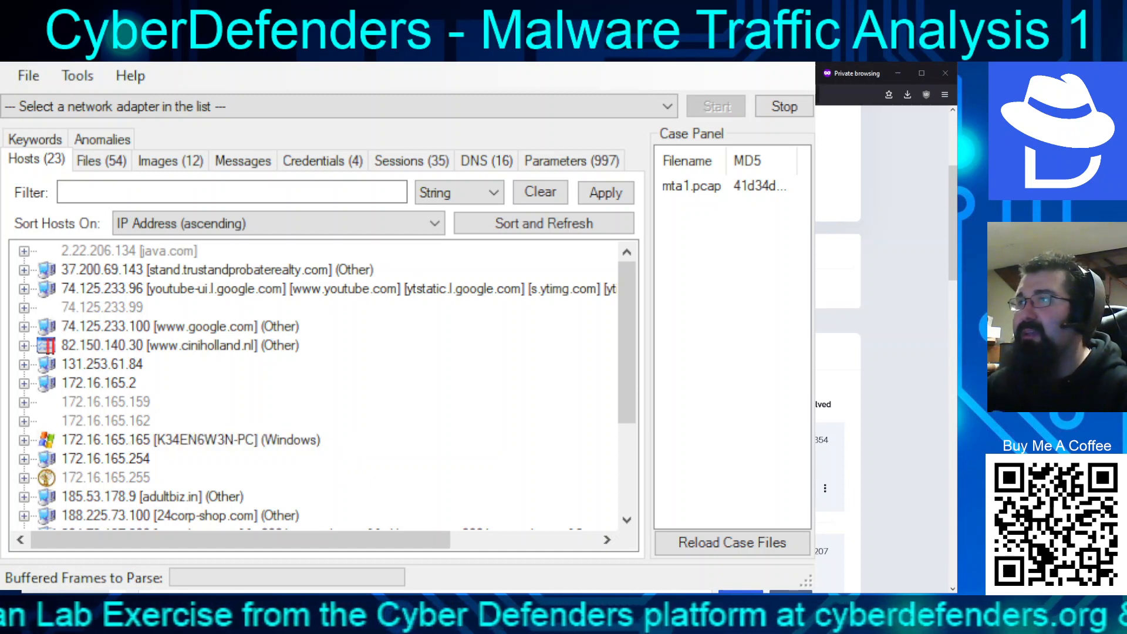
key(alt+Tab)
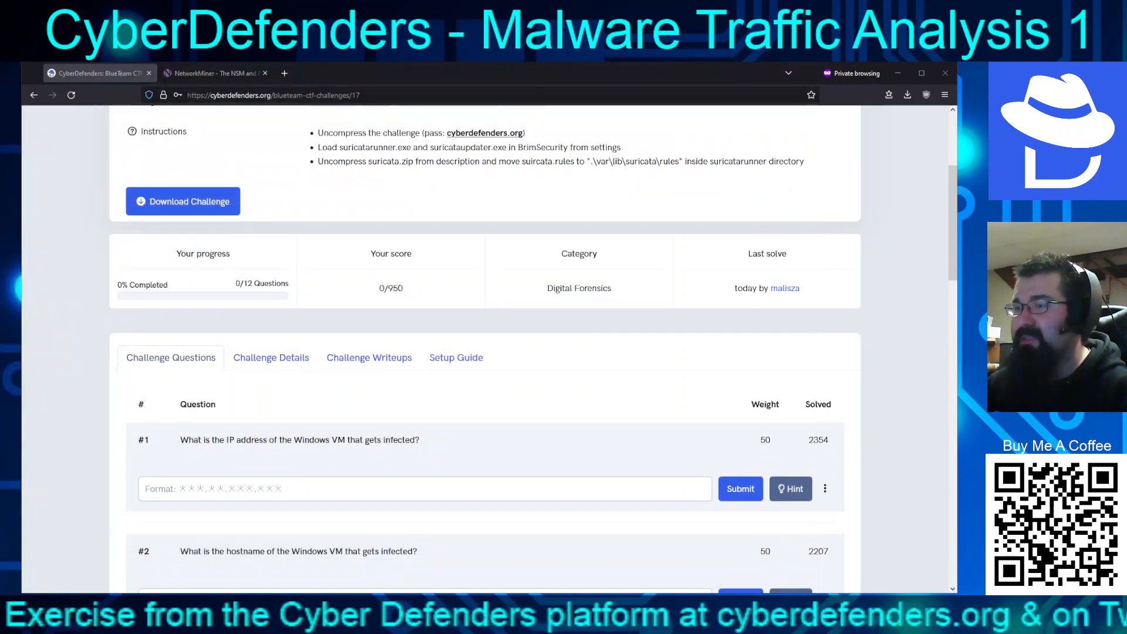
click(270, 490)
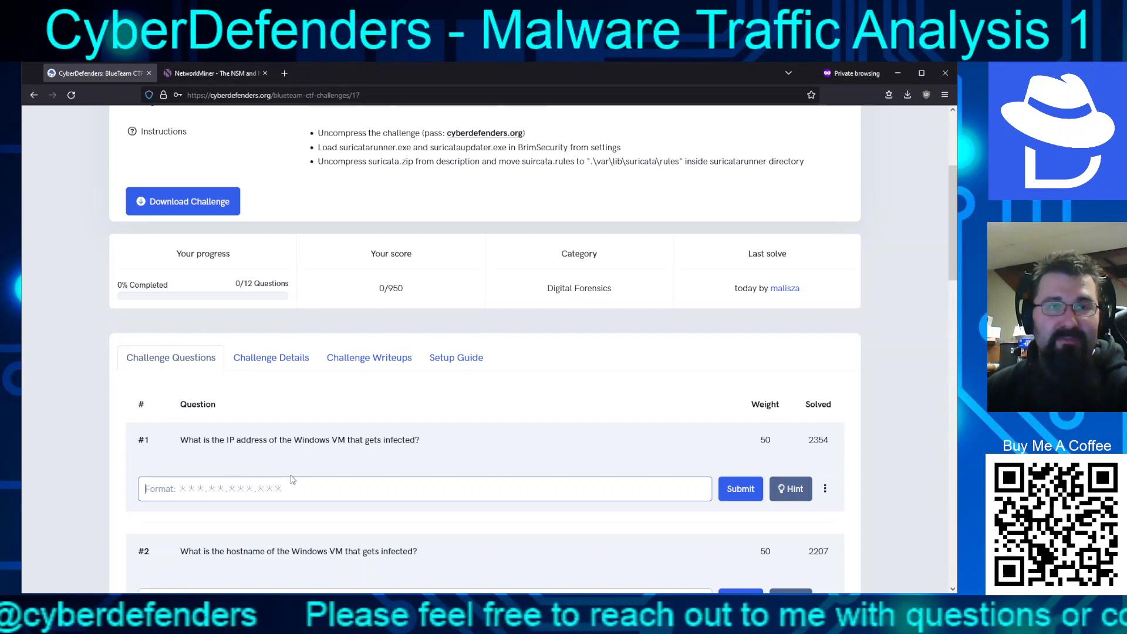
text(172)
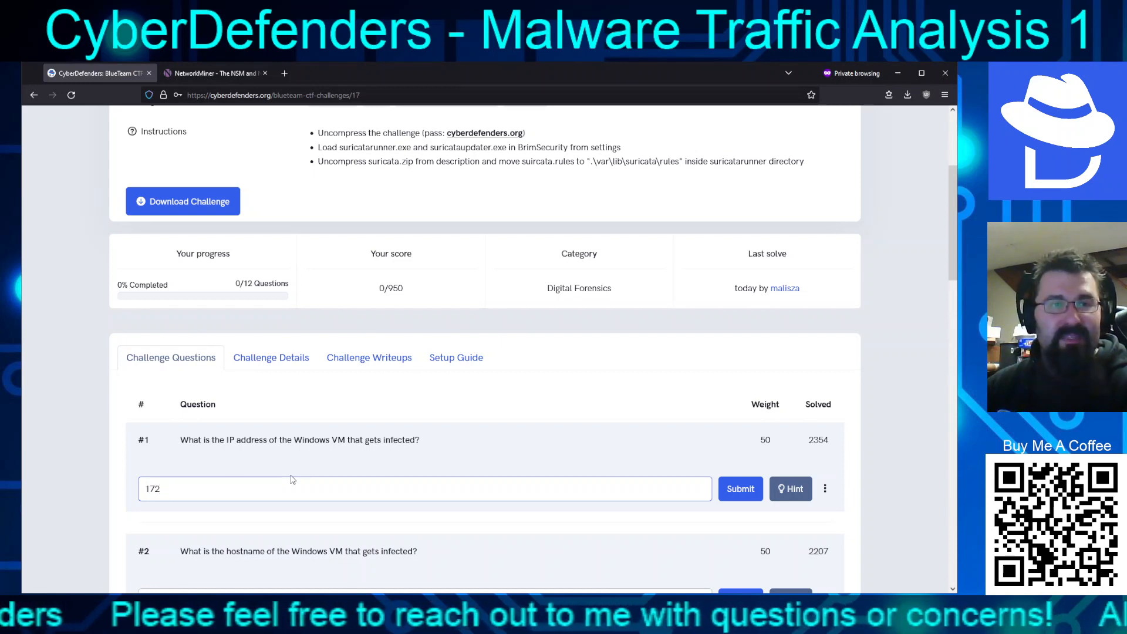
text(.16.)
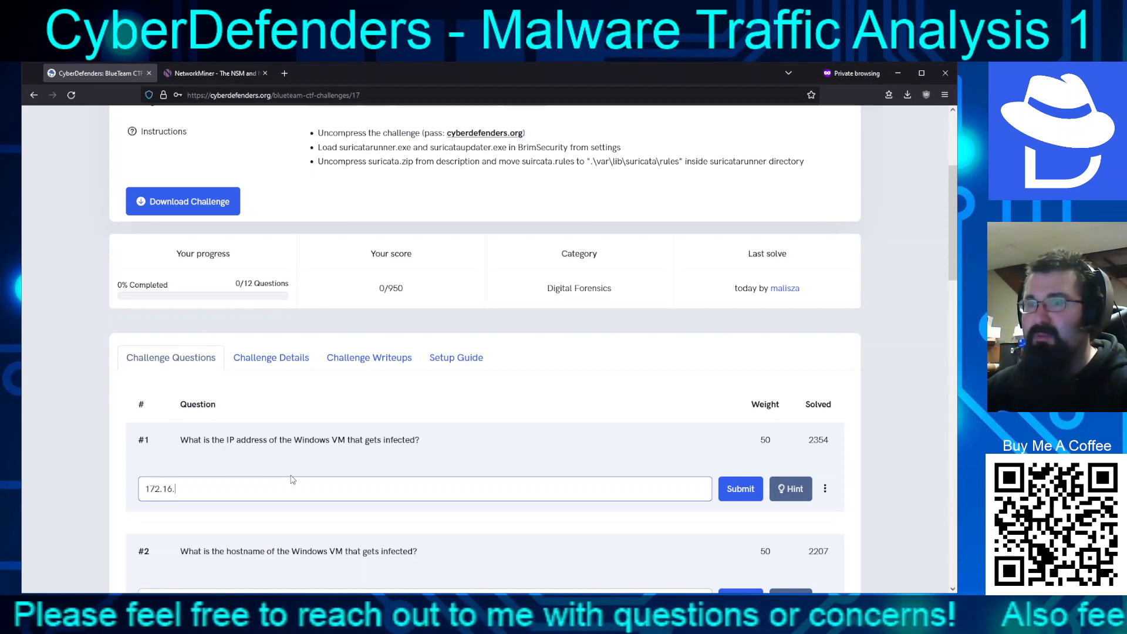
text(165.165)
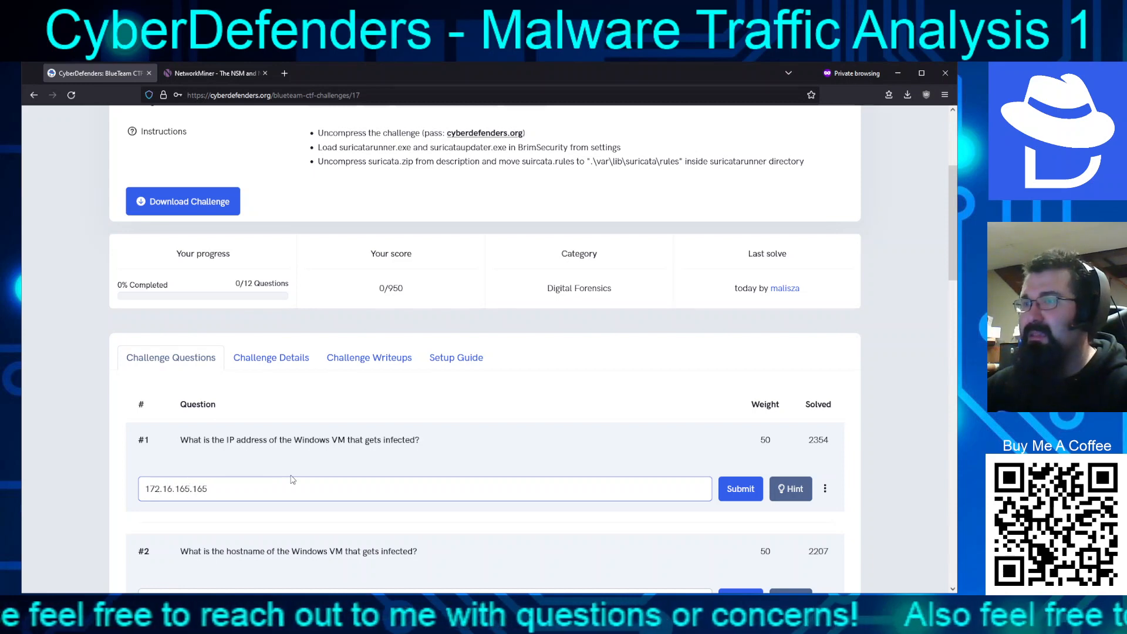
key(Return)
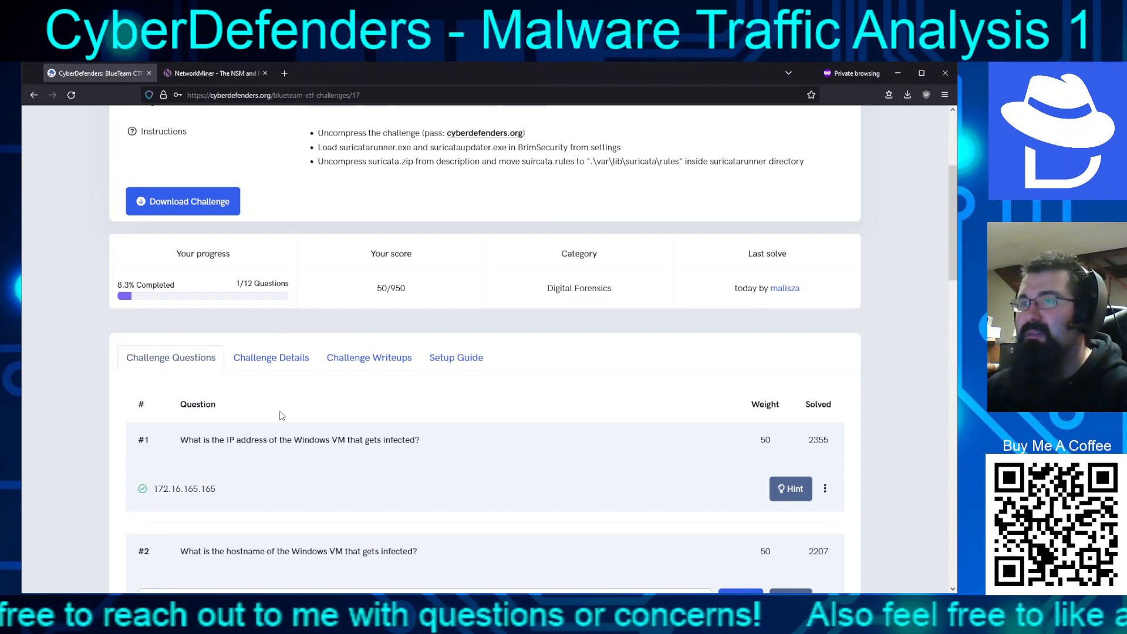
- Submit K34EN6W3N-PC as the infected Windows VM's hostname in question 2
scroll(392, 440, down, 4)
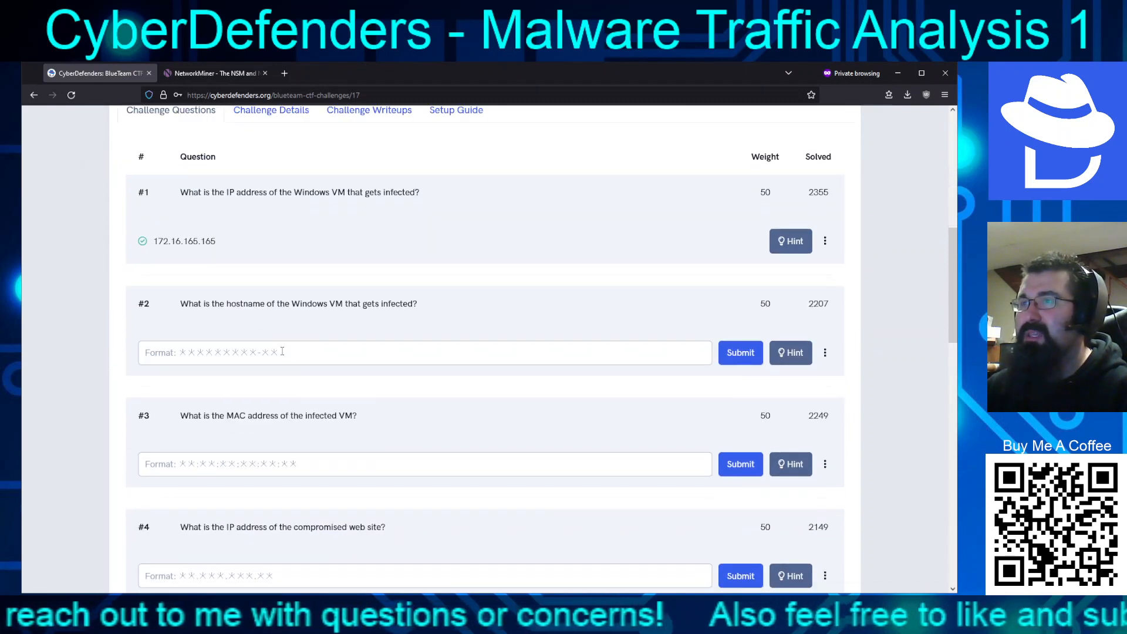
click(282, 351)
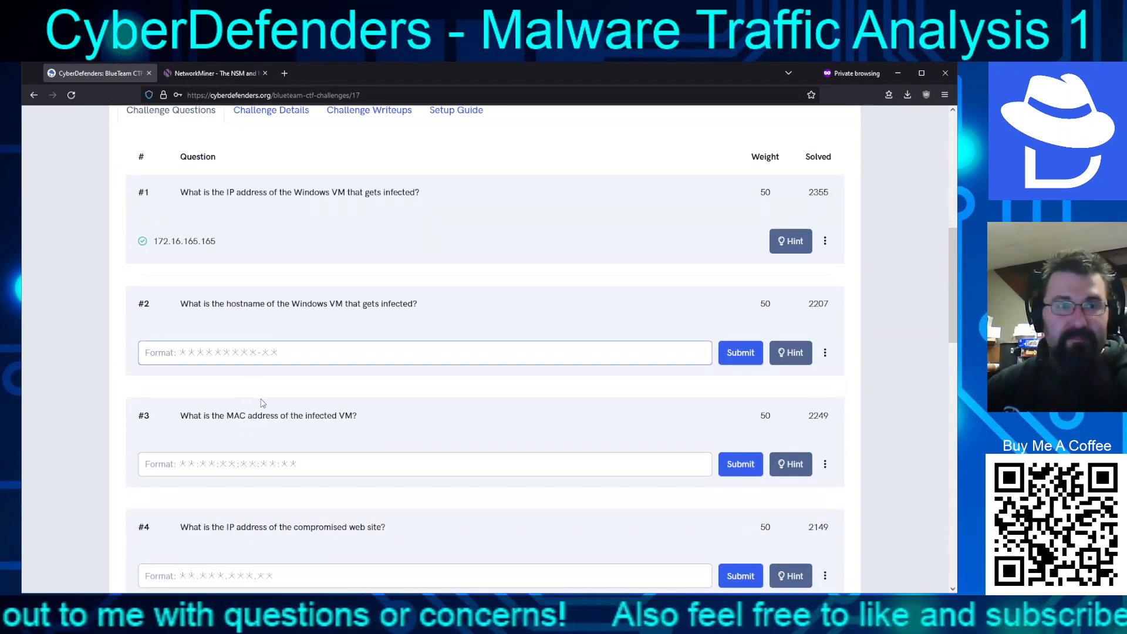
text(K34)
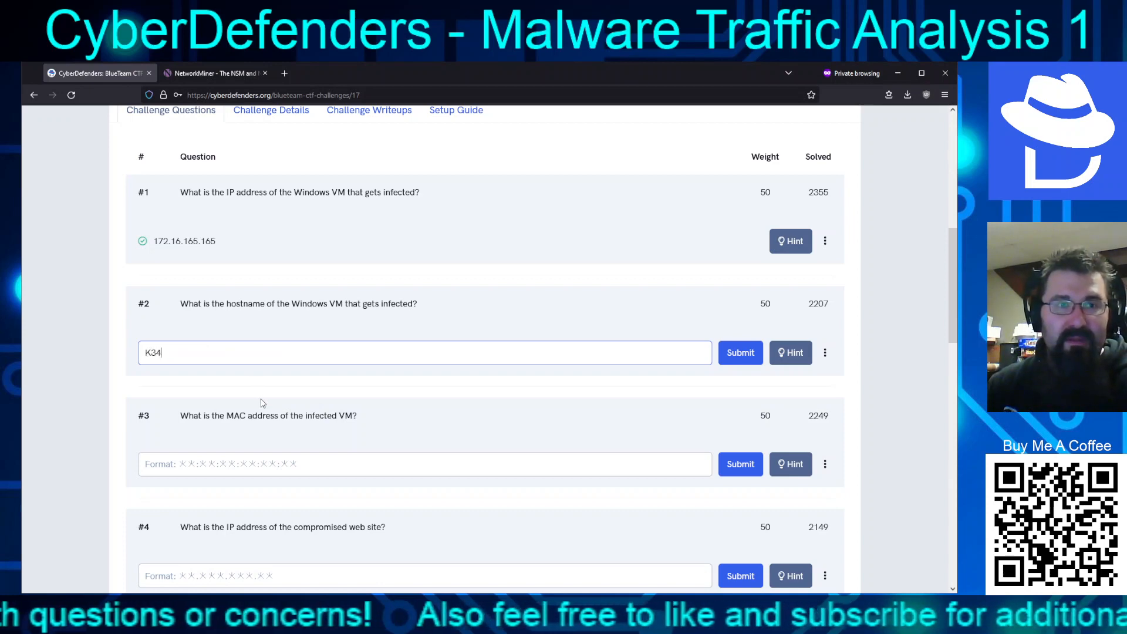
text(EN)
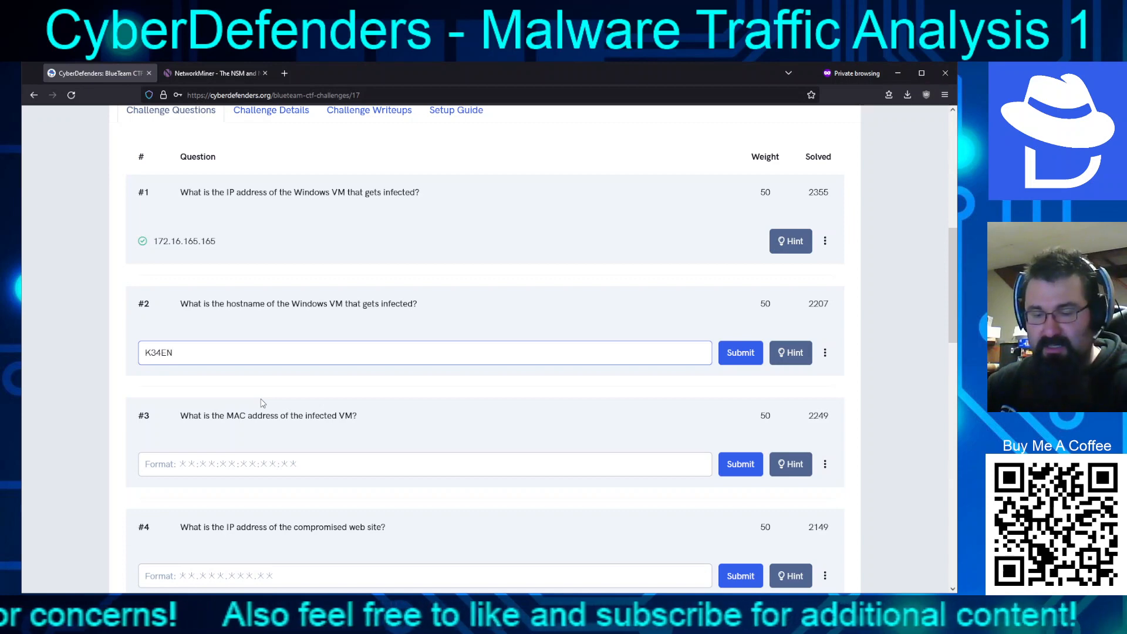
text(6W)
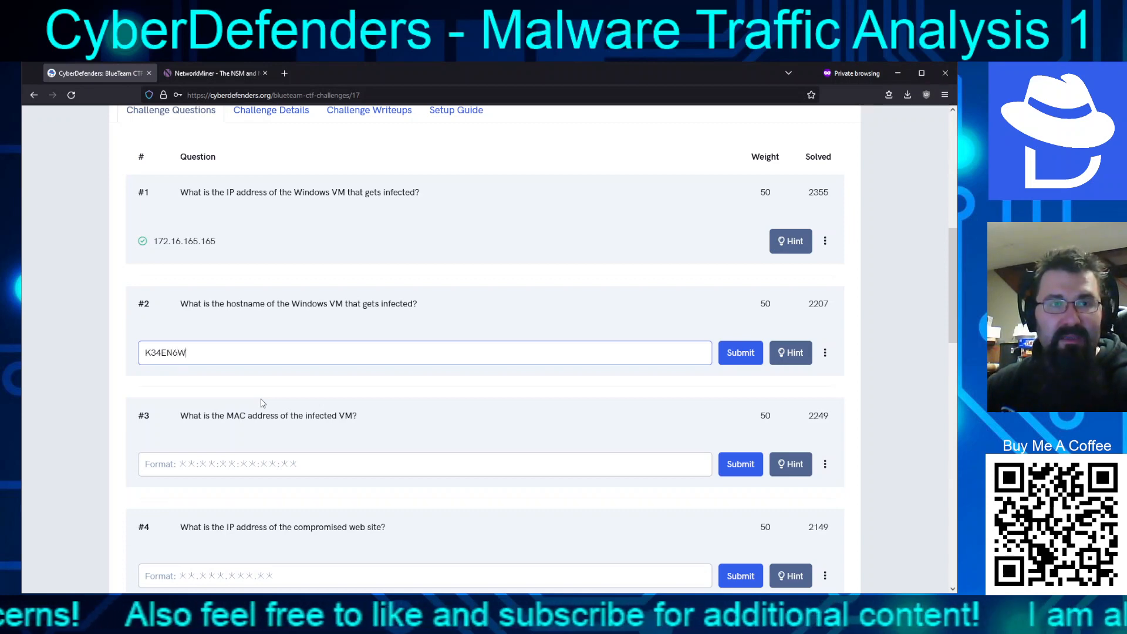
text(3N)
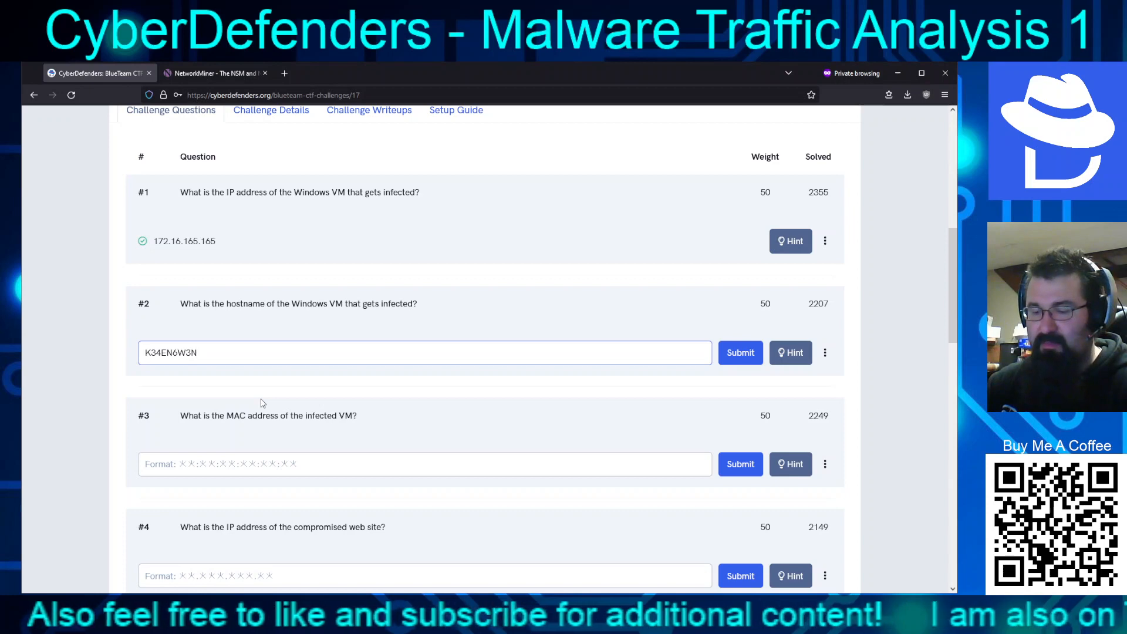
text(-PC)
key(Return)
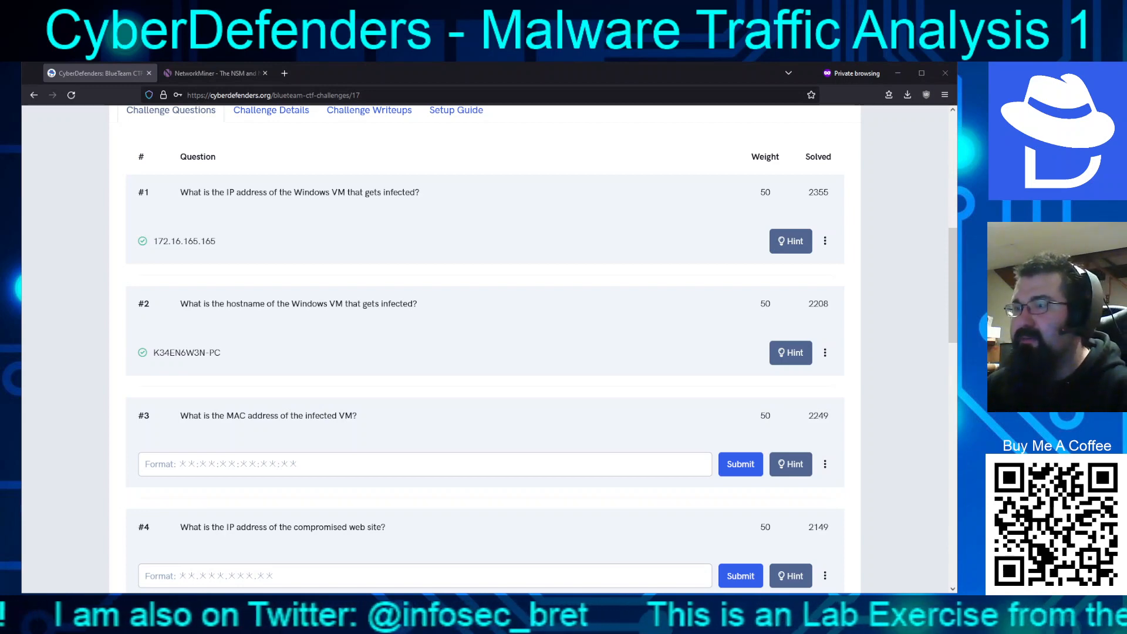
- Switch to NetworkMiner to look up the MAC address of host 172.16.165.165, and return to the challenge questions in the browser
key(alt+Tab)
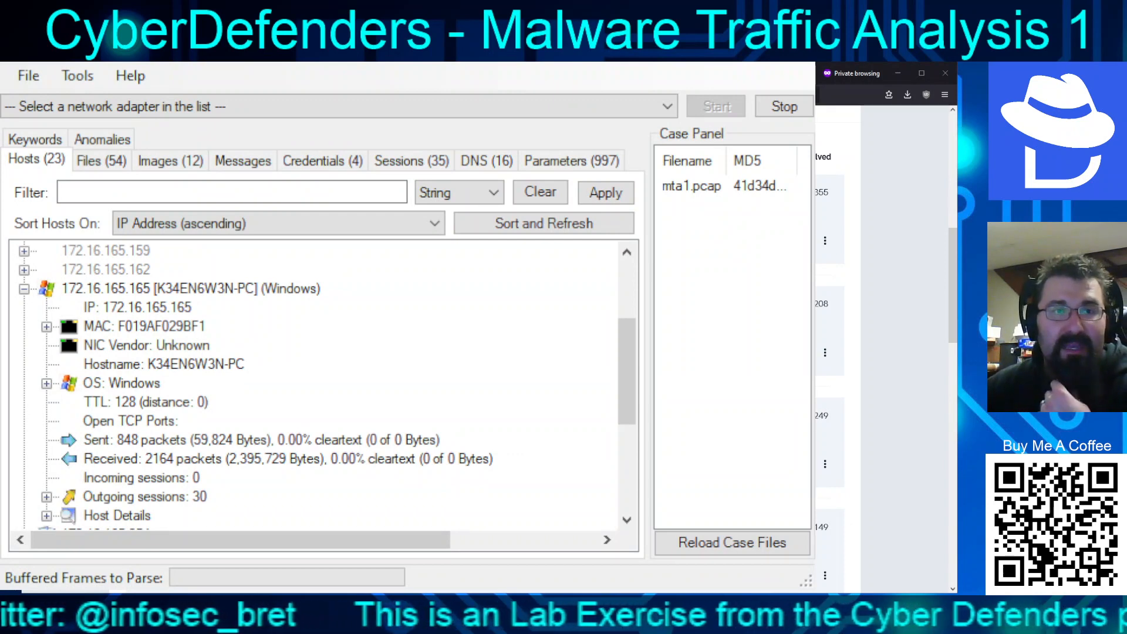
click(149, 328)
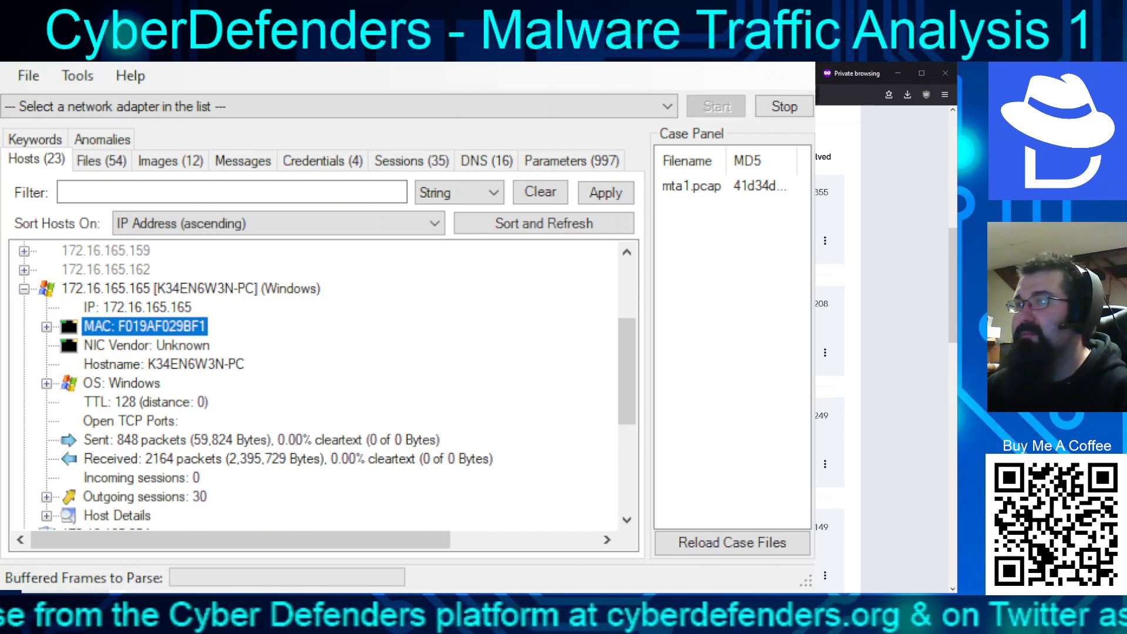
key(alt+Tab)
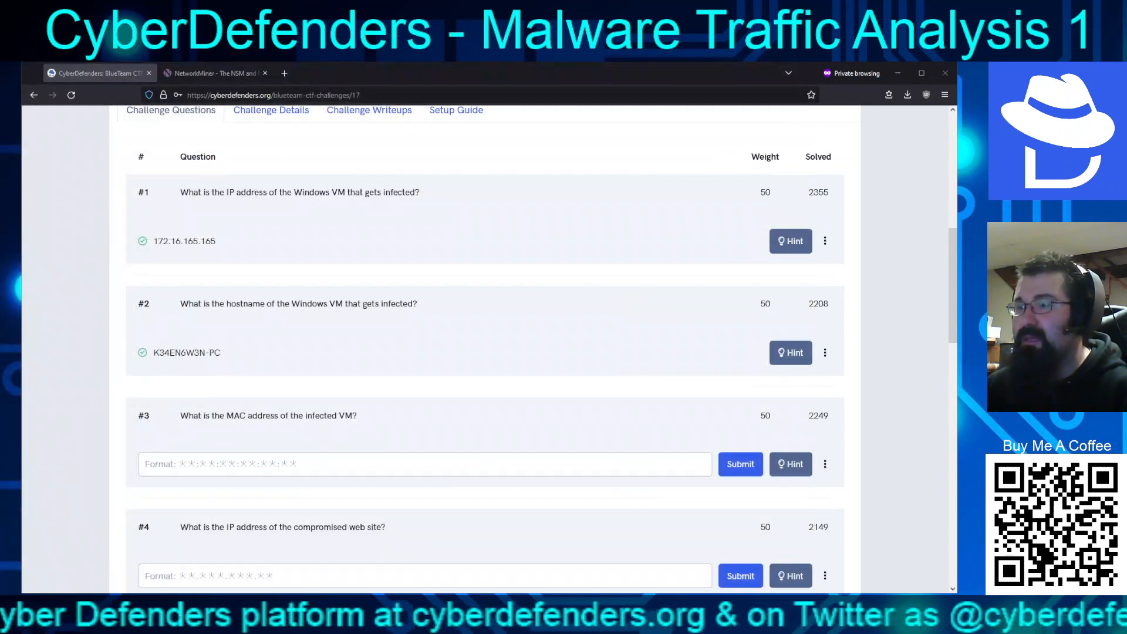
- Submit F0:19:AF:02:9B:F1 as the infected VM's MAC address in question 3
click(223, 462)
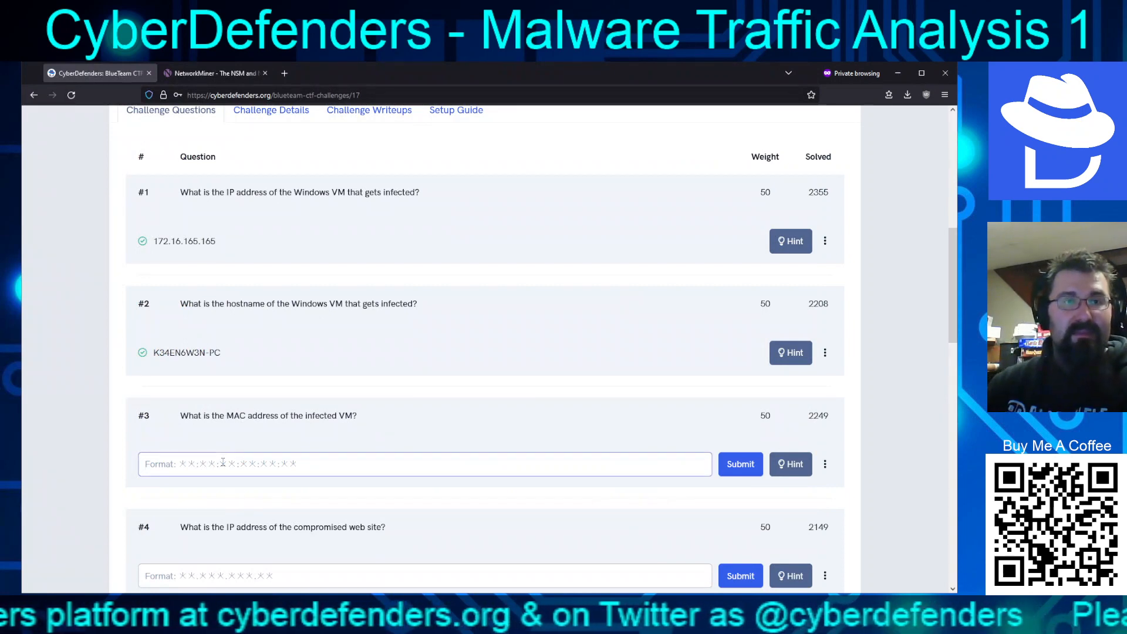
text(F0)
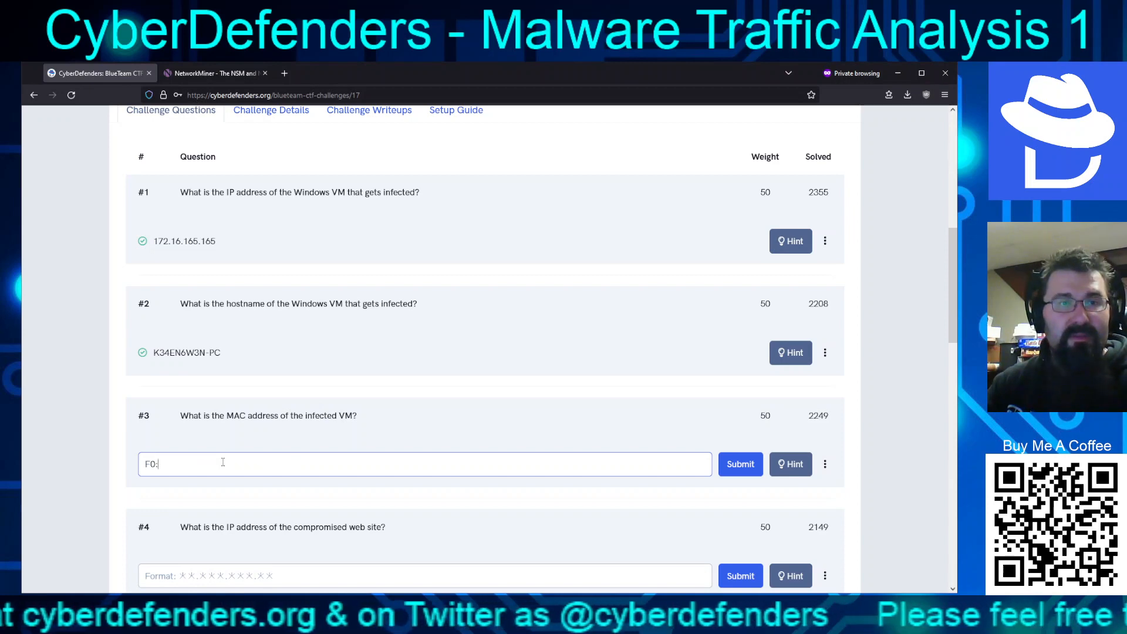
text(:19:A)
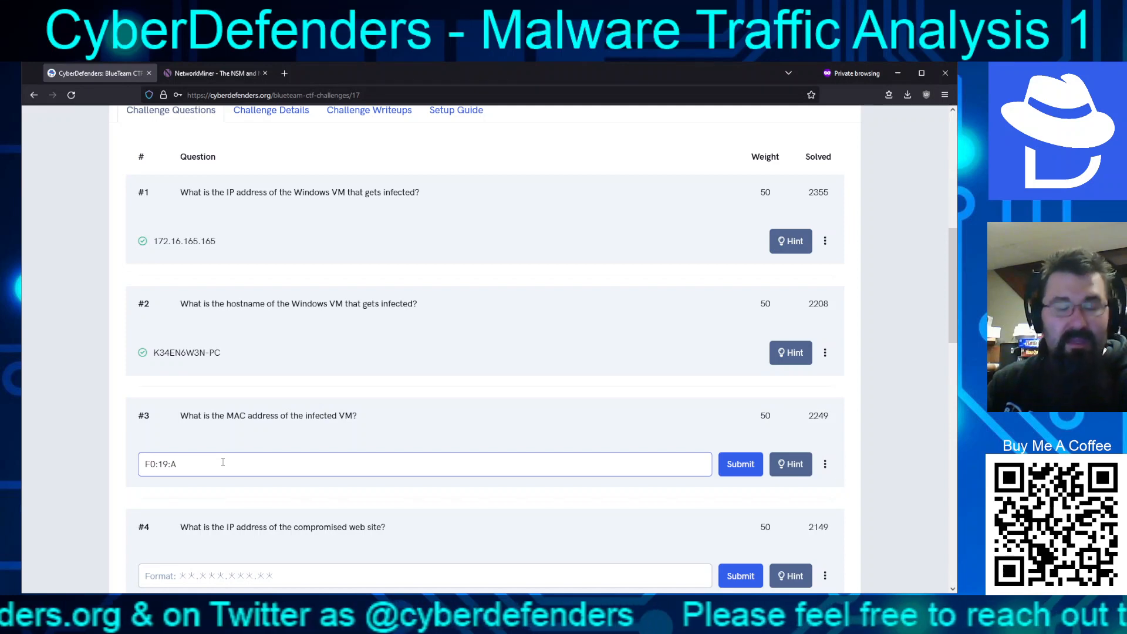
text(F)
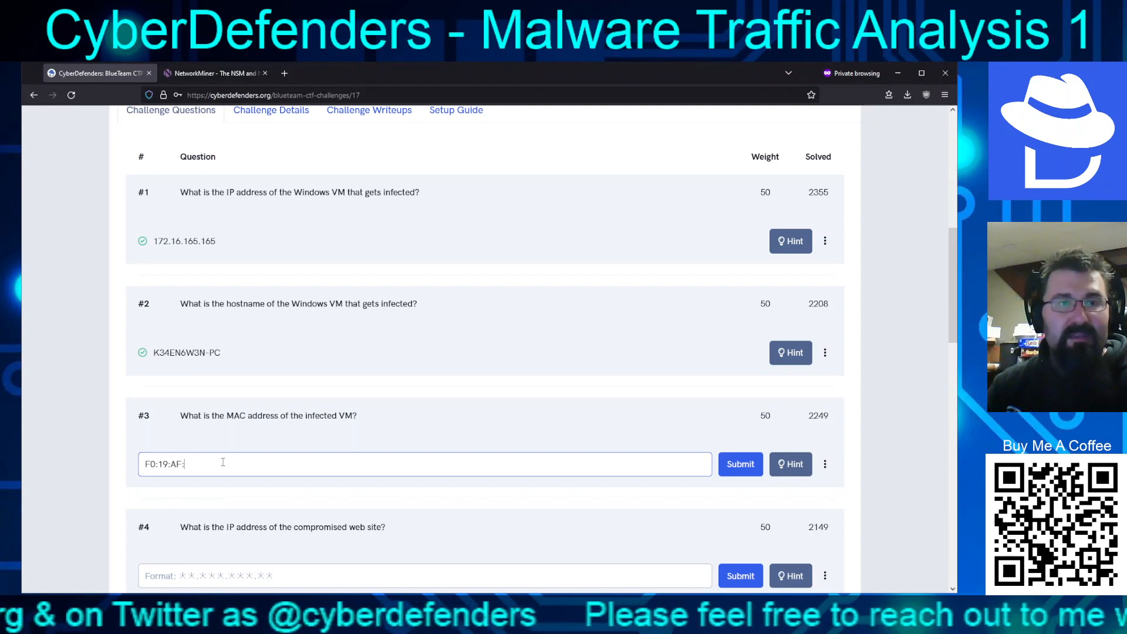
text(:02)
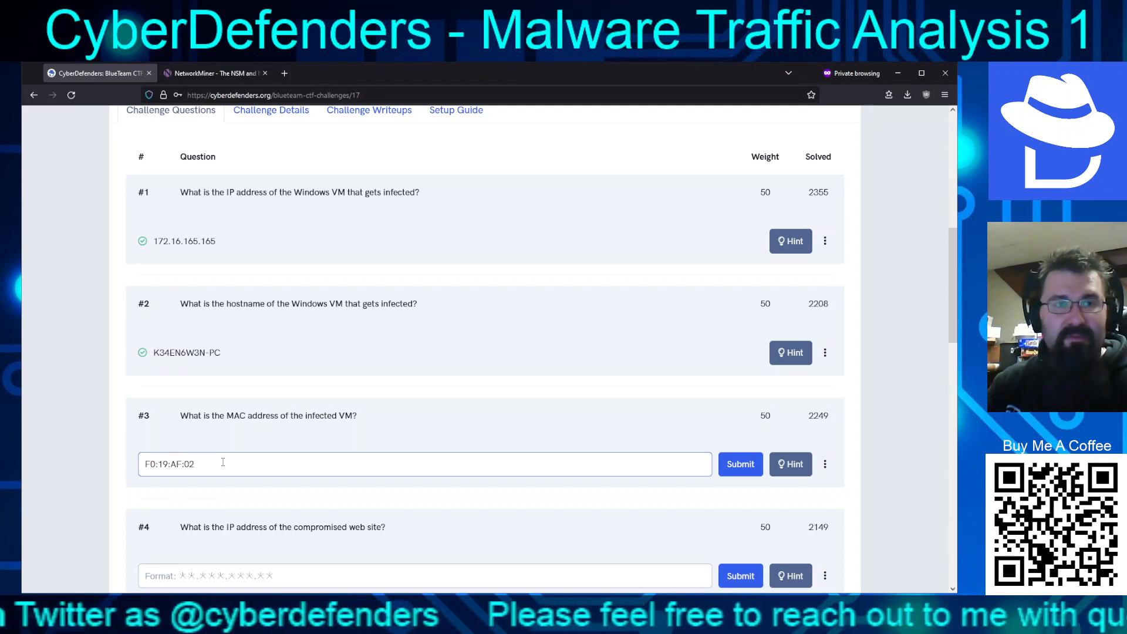
text(")
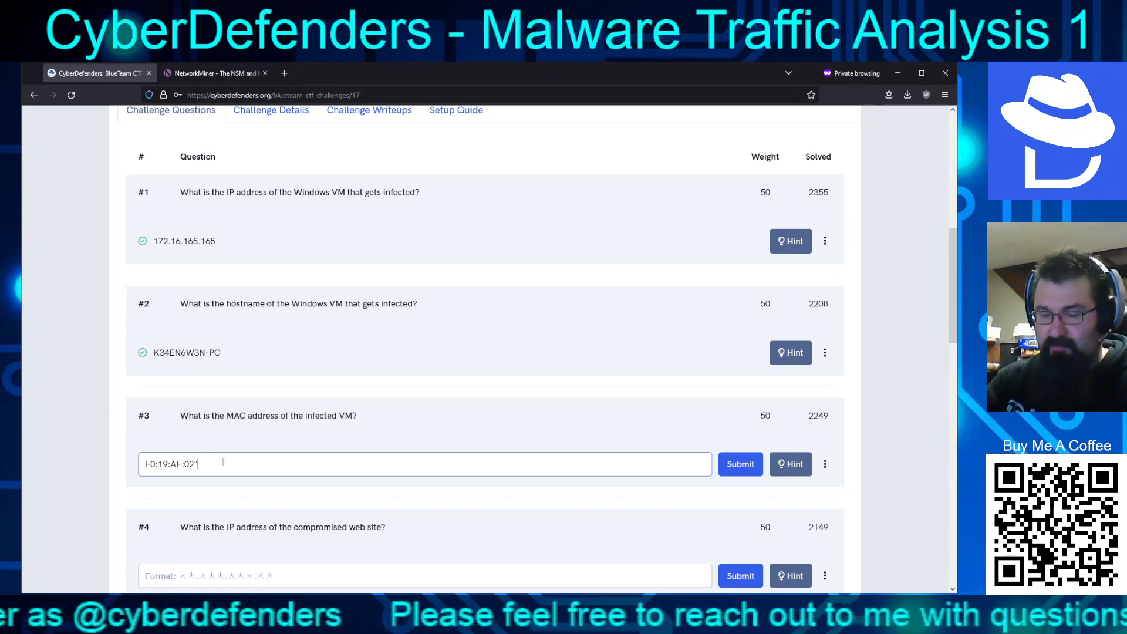
text(9B)
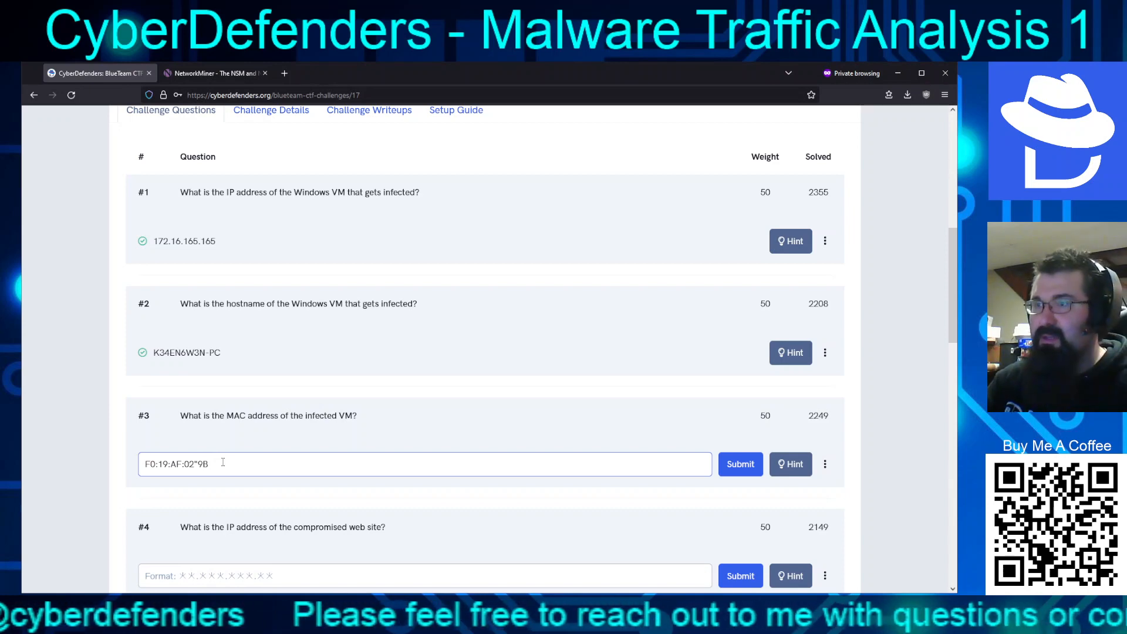
text(:)
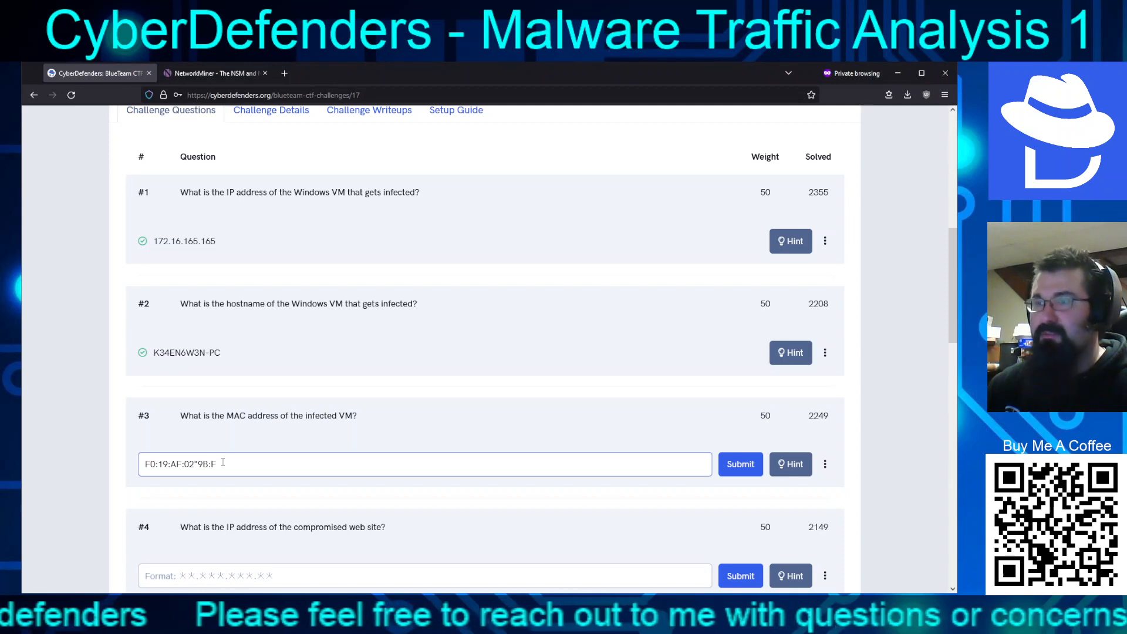
text(F1)
key(Left)
key(Left)
key(Left)
key(Left)
key(Left)
key(BackSpace)
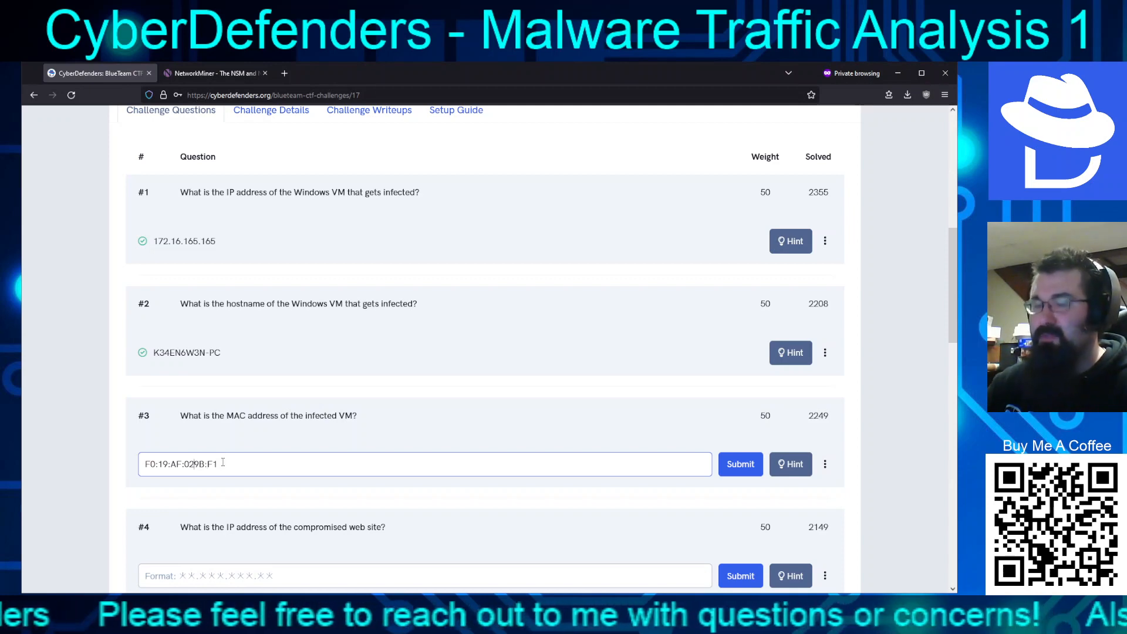
text(:)
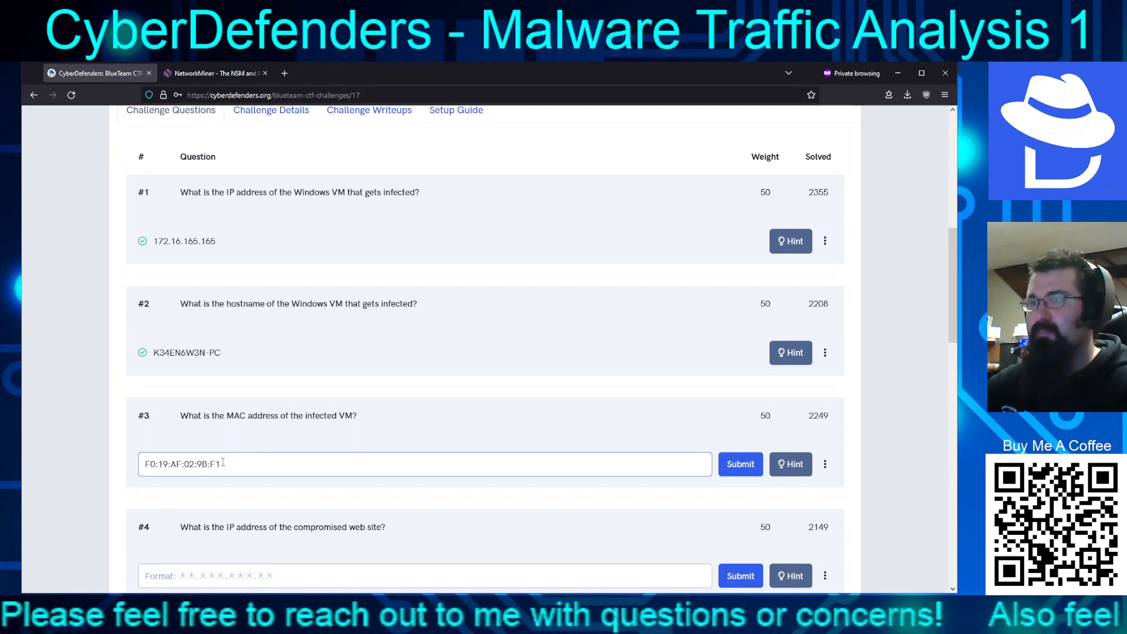
key(Return)
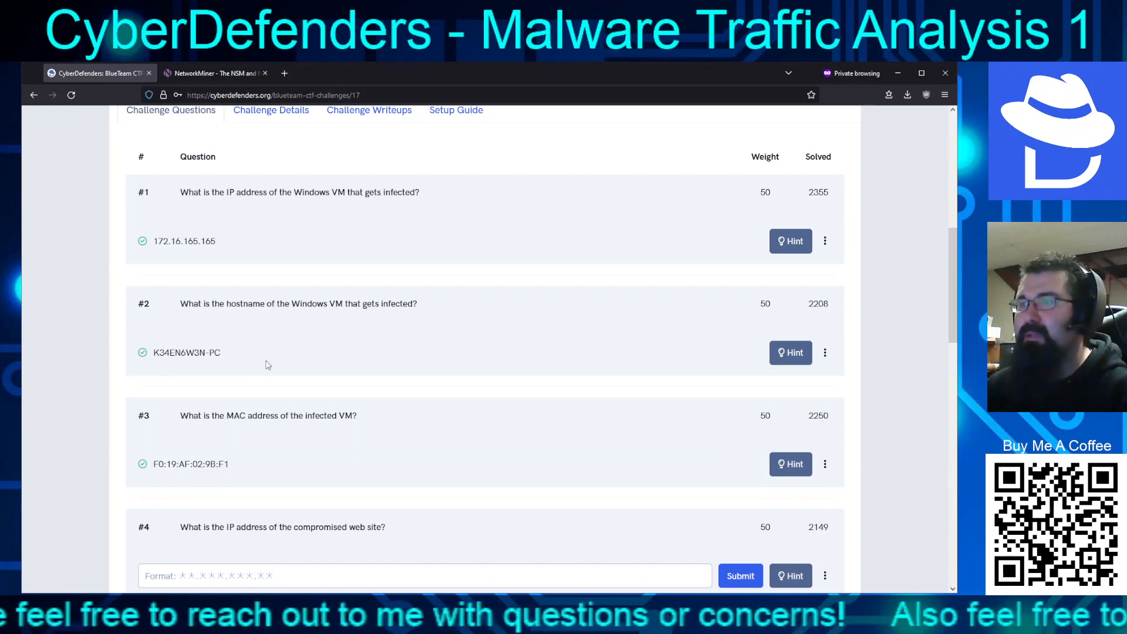
- Read questions 4 to 6, and switch to Brim to examine the HTTP request hosts and URIs for signs of the compromised website
scroll(264, 363, down, 4)
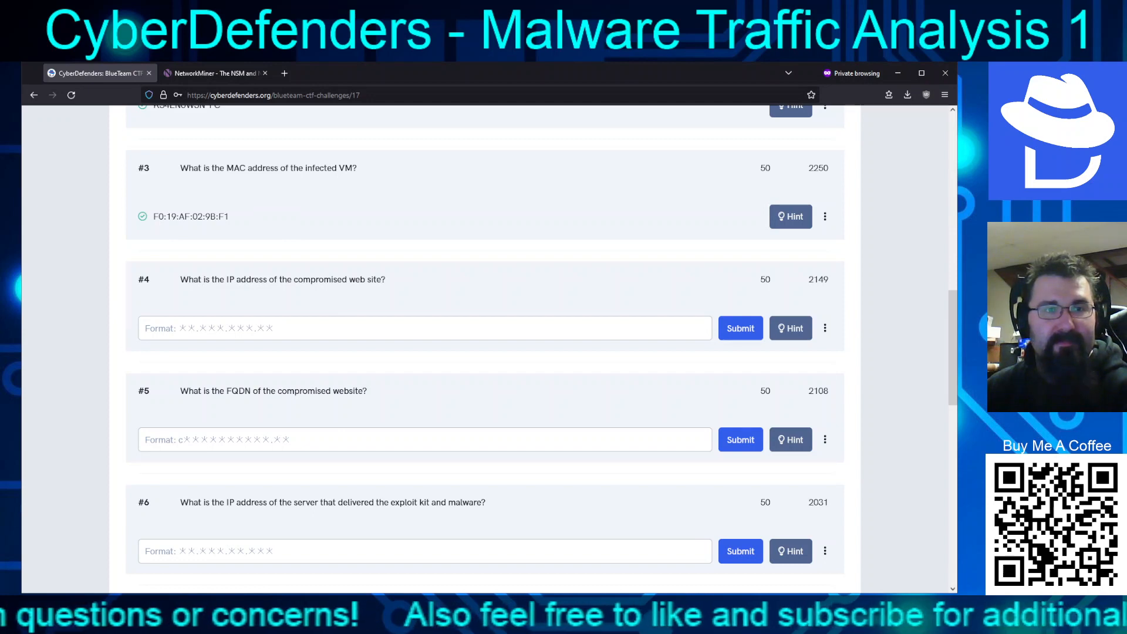
key(alt+Tab)
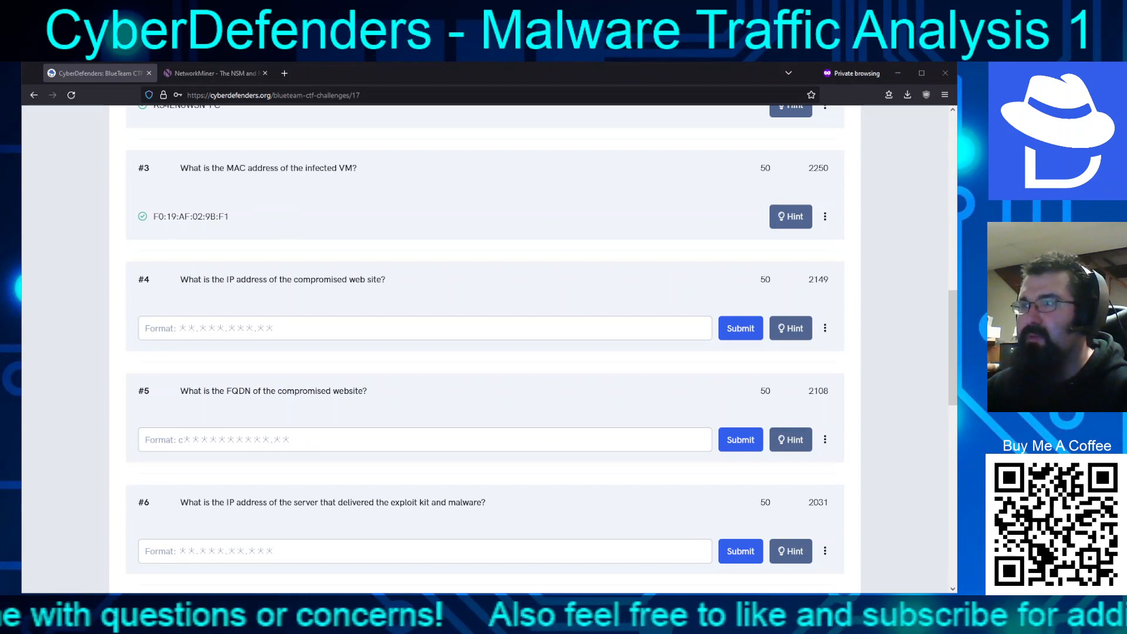
key(alt+Tab)
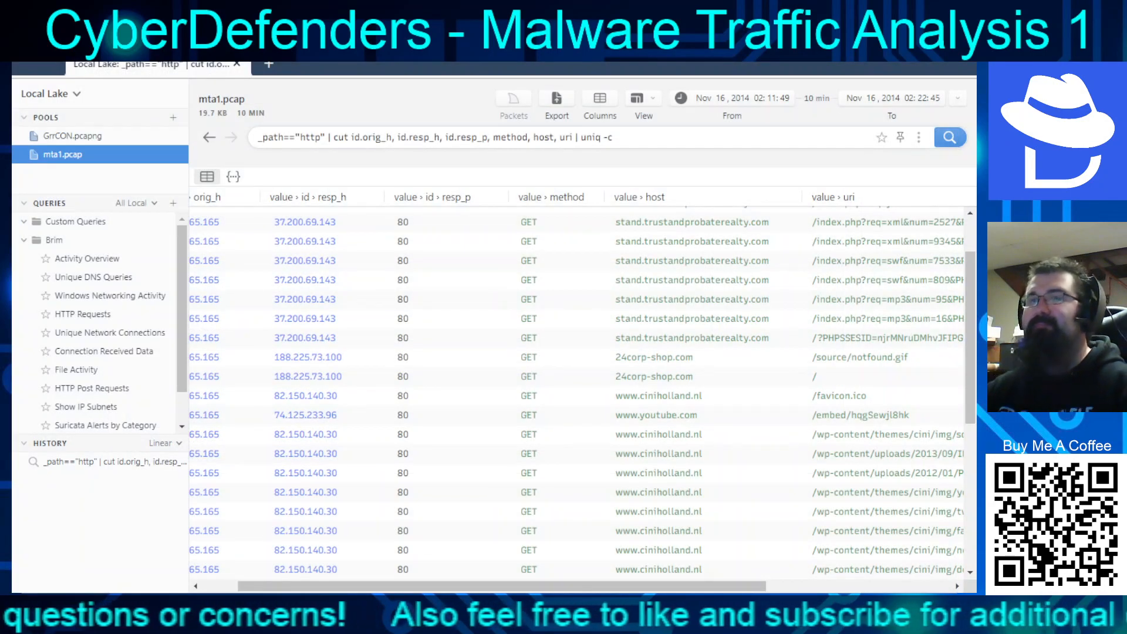
scroll(528, 568, right, 5)
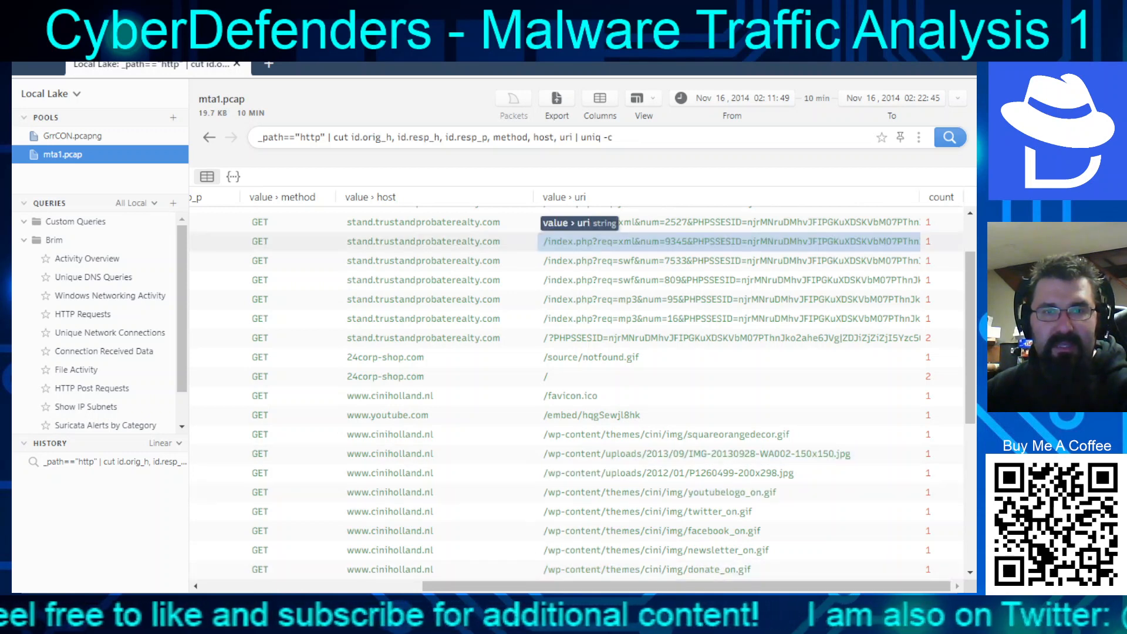
click(586, 242)
click(587, 337)
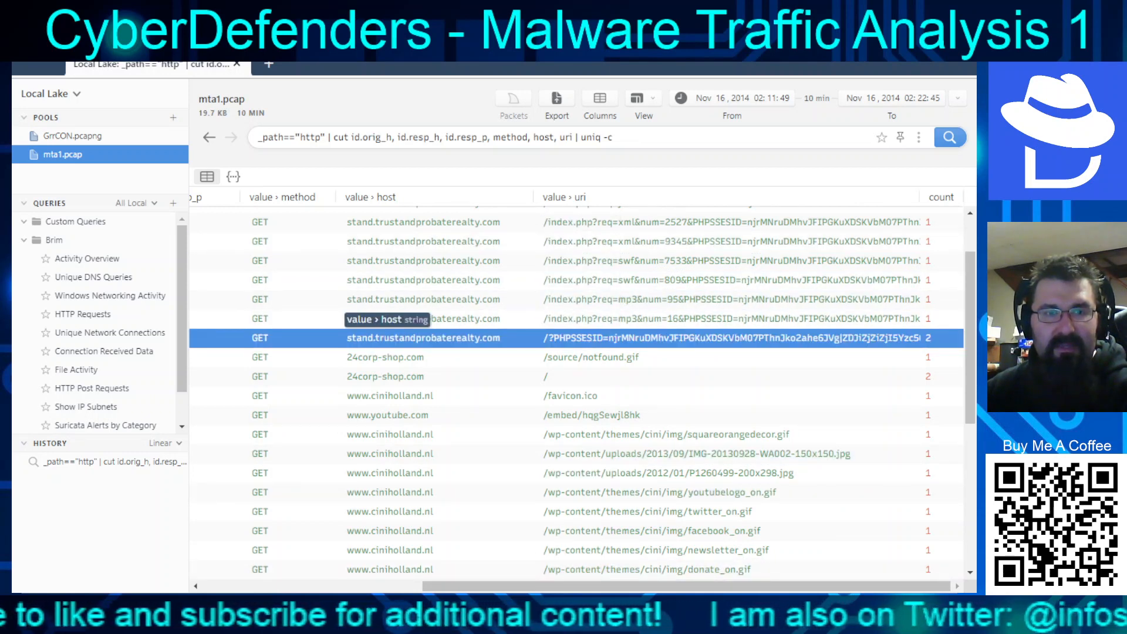
click(385, 357)
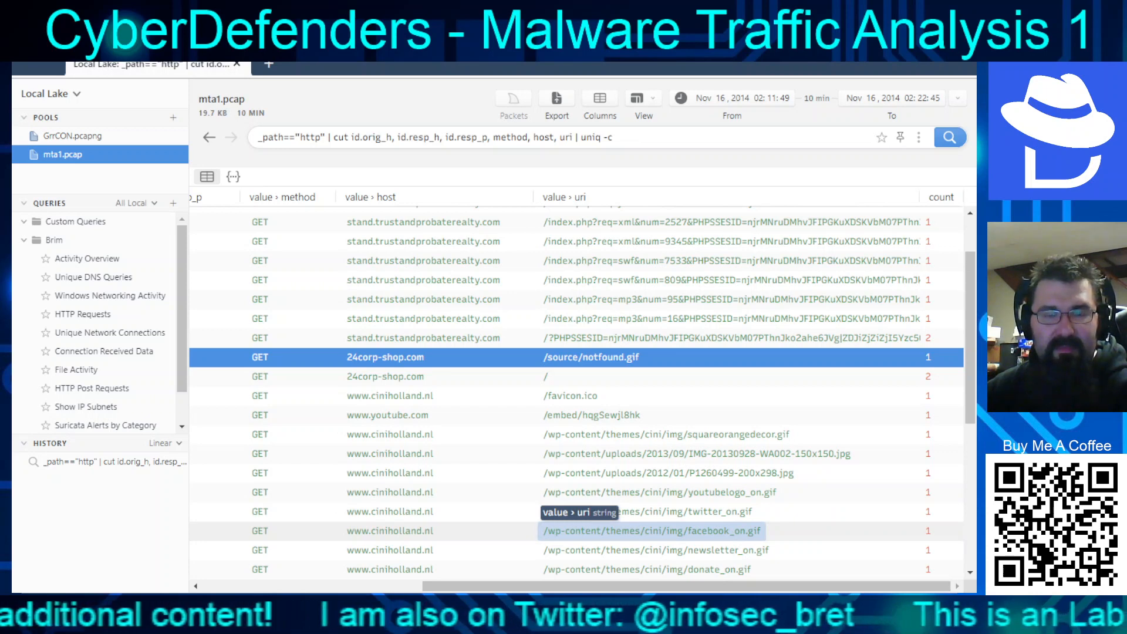
scroll(586, 526, down, 5)
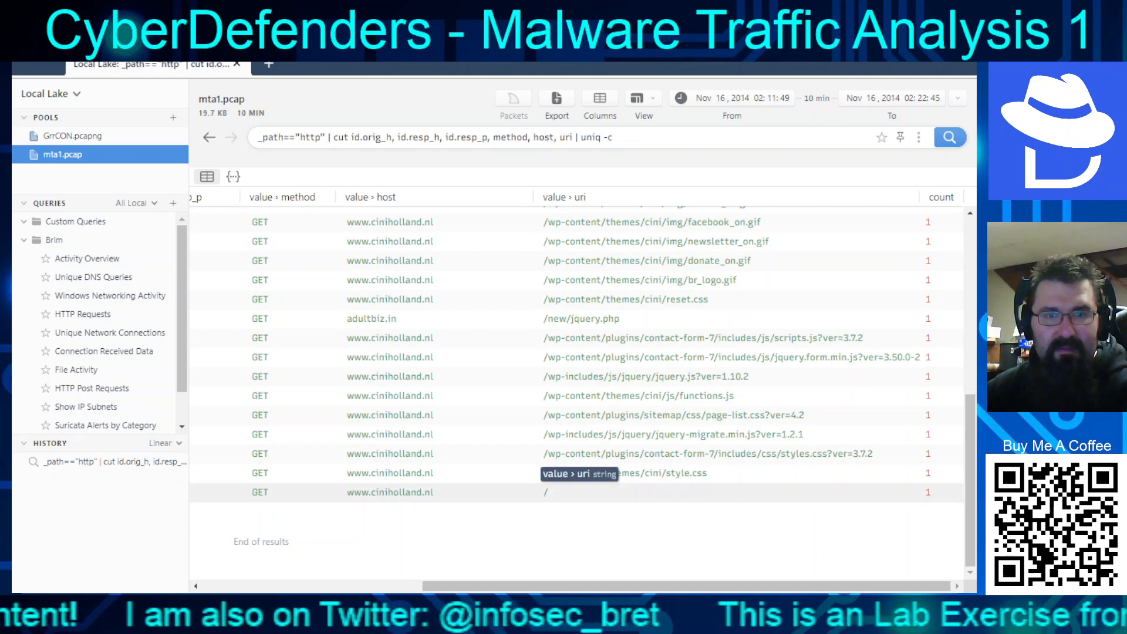
scroll(587, 511, up, 4)
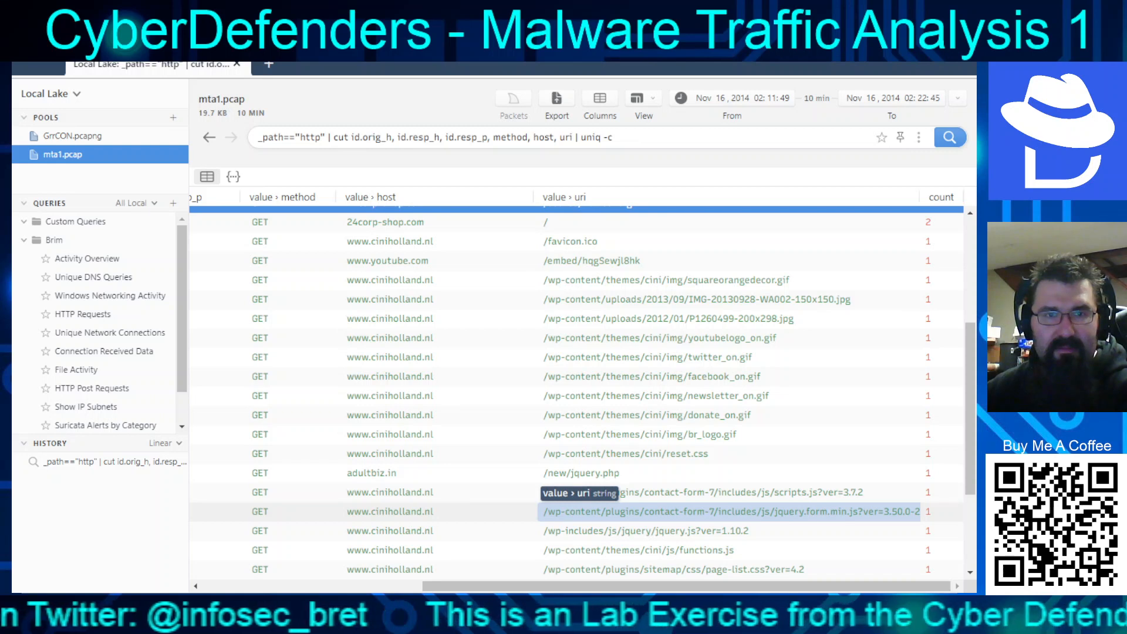
scroll(587, 511, up, 2)
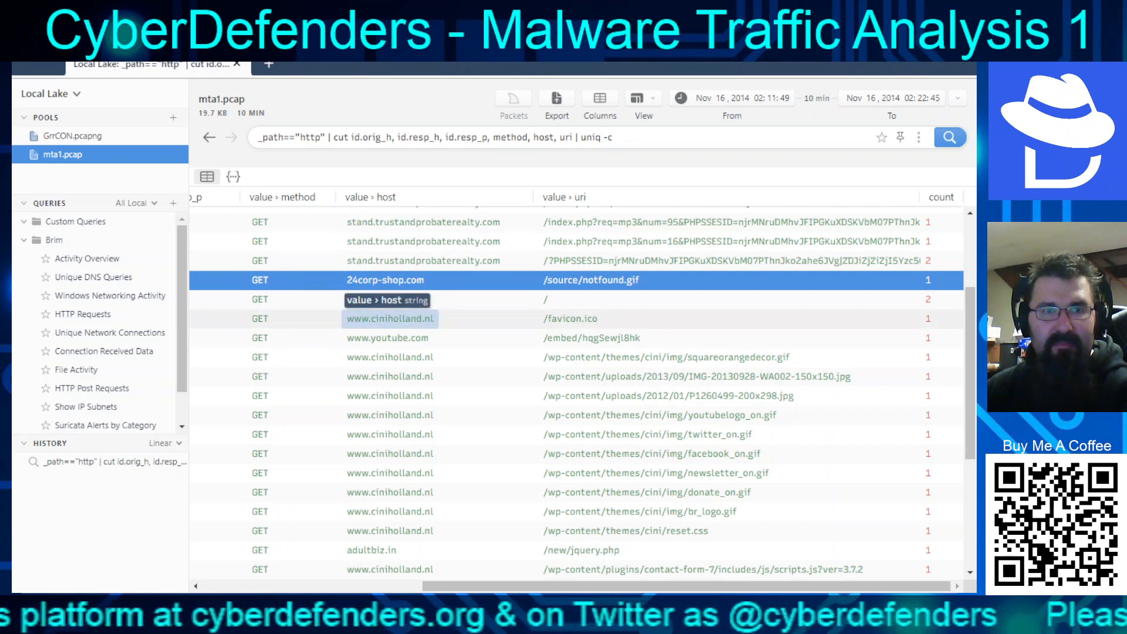
click(390, 318)
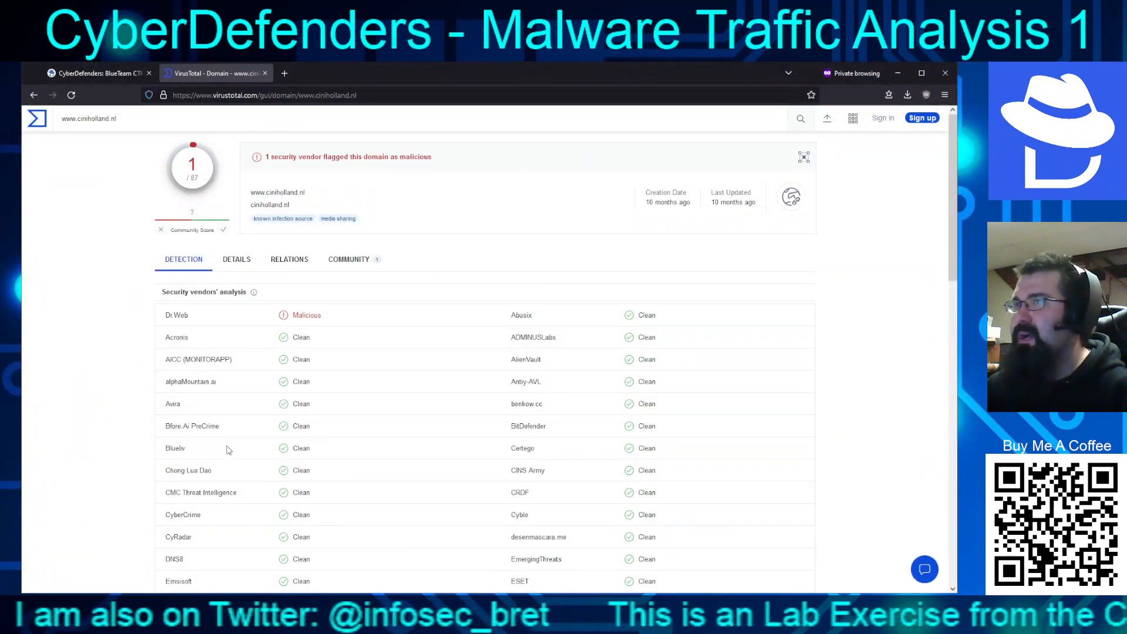
key(ctrl+plus)
key(ctrl+plus)
key(ctrl+plus)
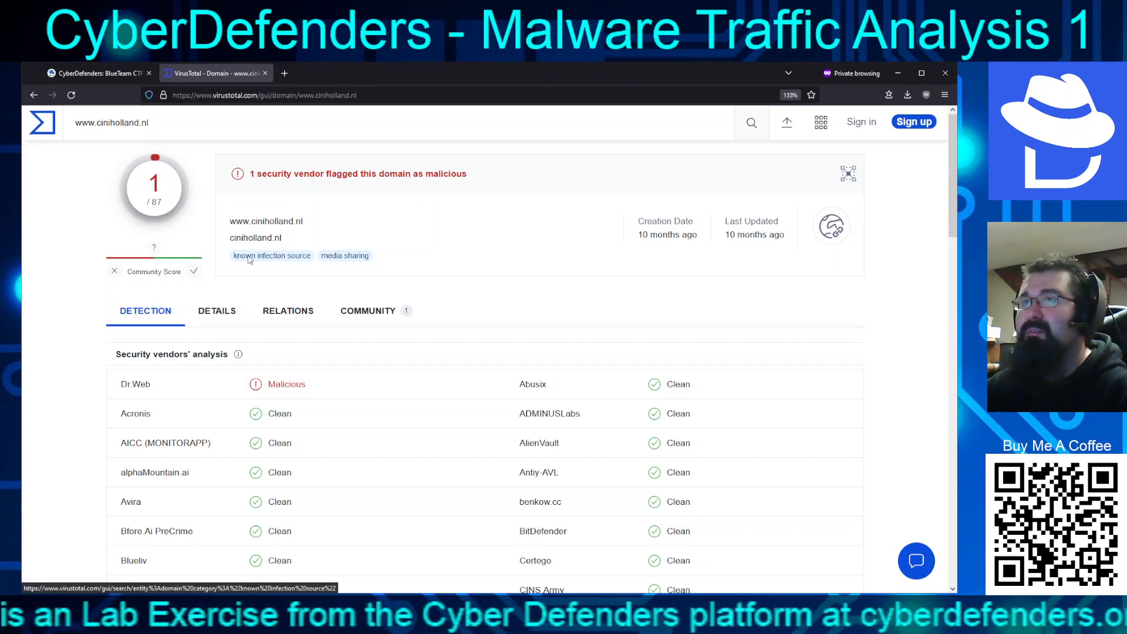
click(373, 311)
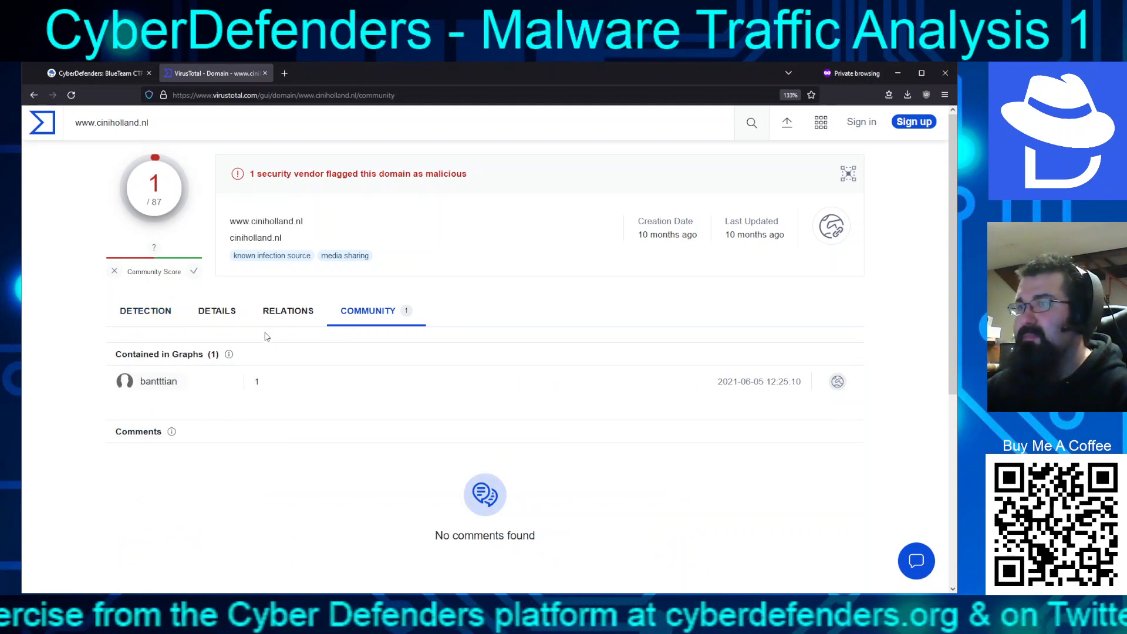
click(285, 311)
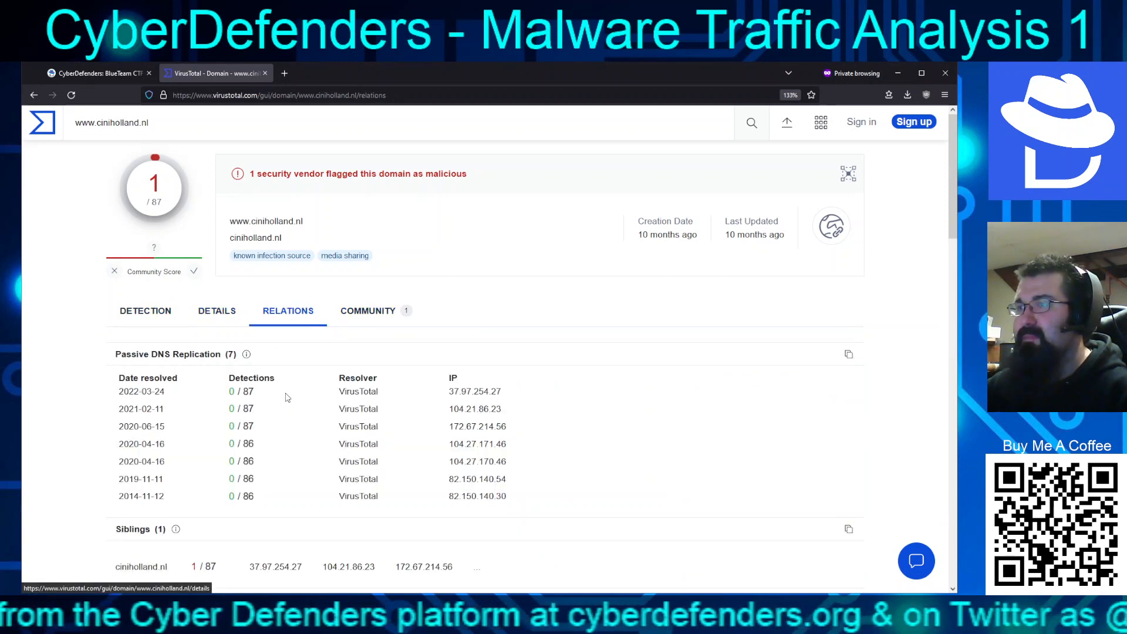
scroll(275, 403, down, 5)
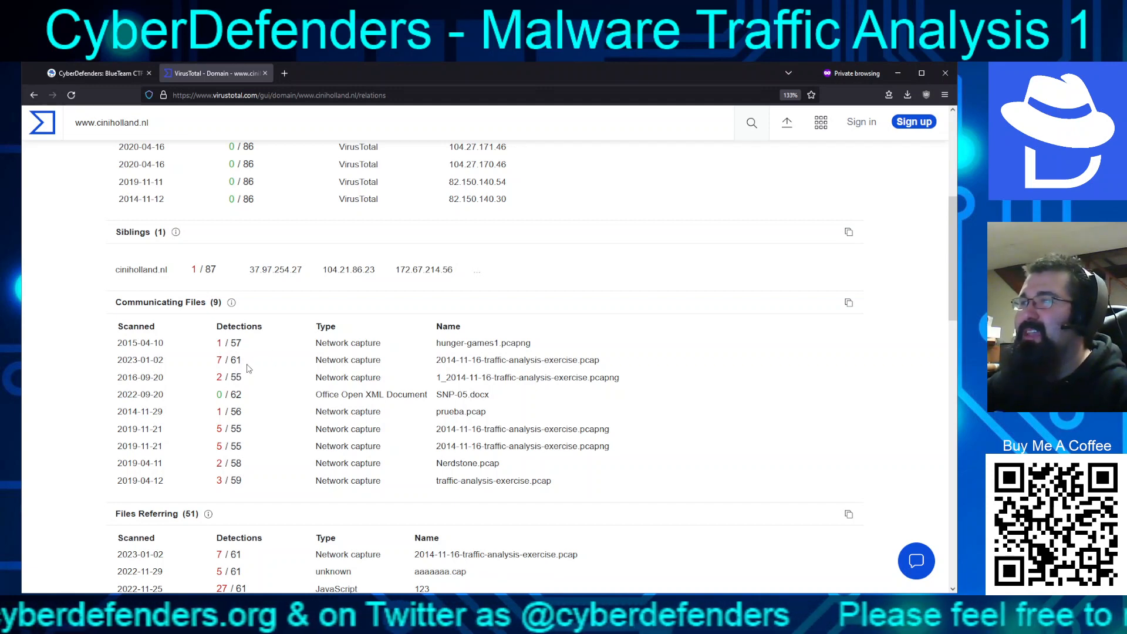
scroll(225, 376, down, 6)
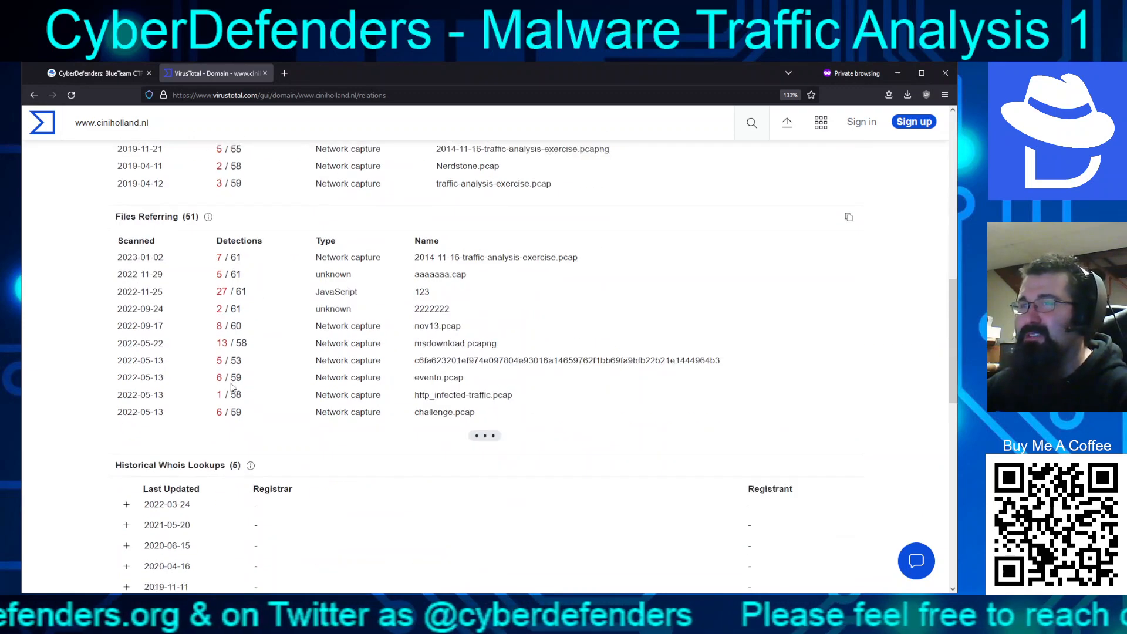
scroll(197, 431, down, 6)
scroll(197, 432, up, 12)
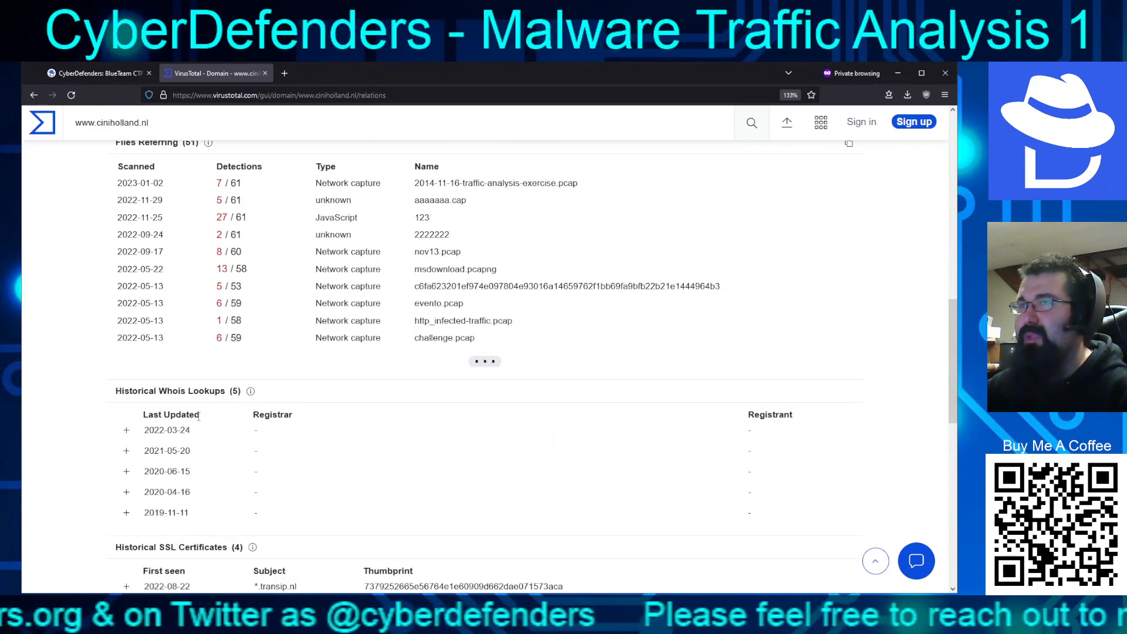
scroll(187, 413, up, 4)
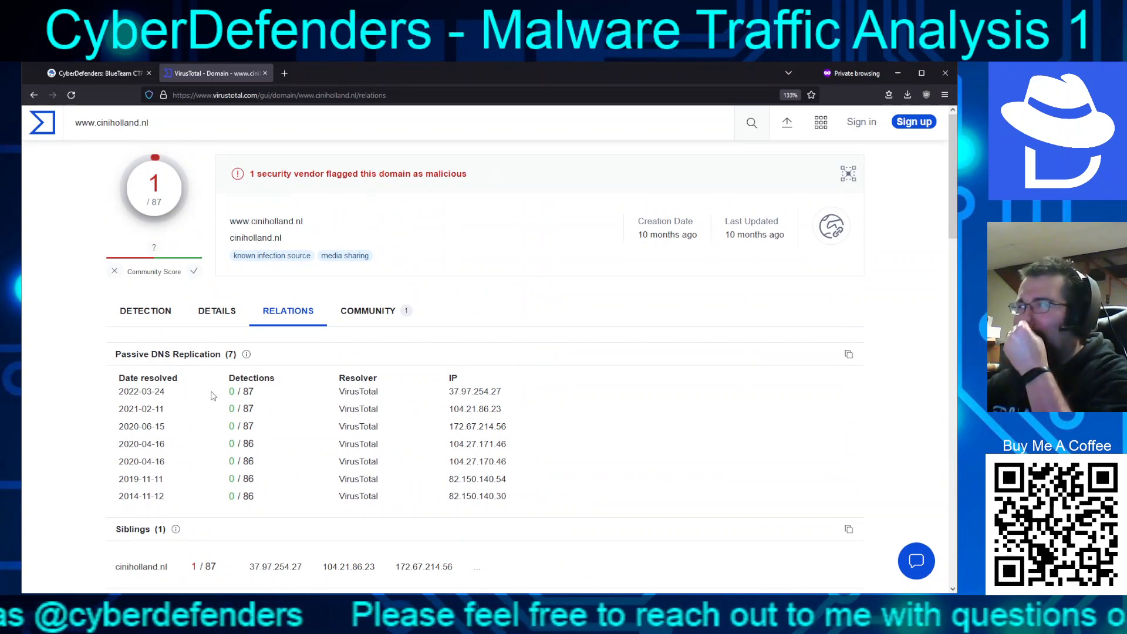
- Open VirusTotal's home page in a separate tab and look up the URL 24corp-shop.com
middle_click(54, 131)
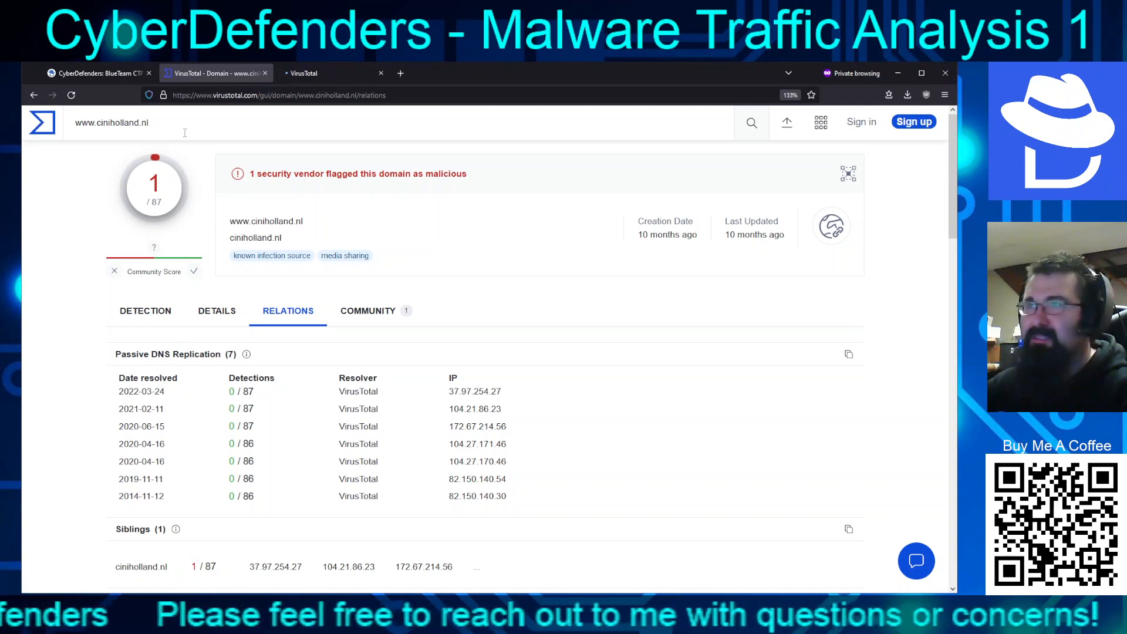
click(307, 74)
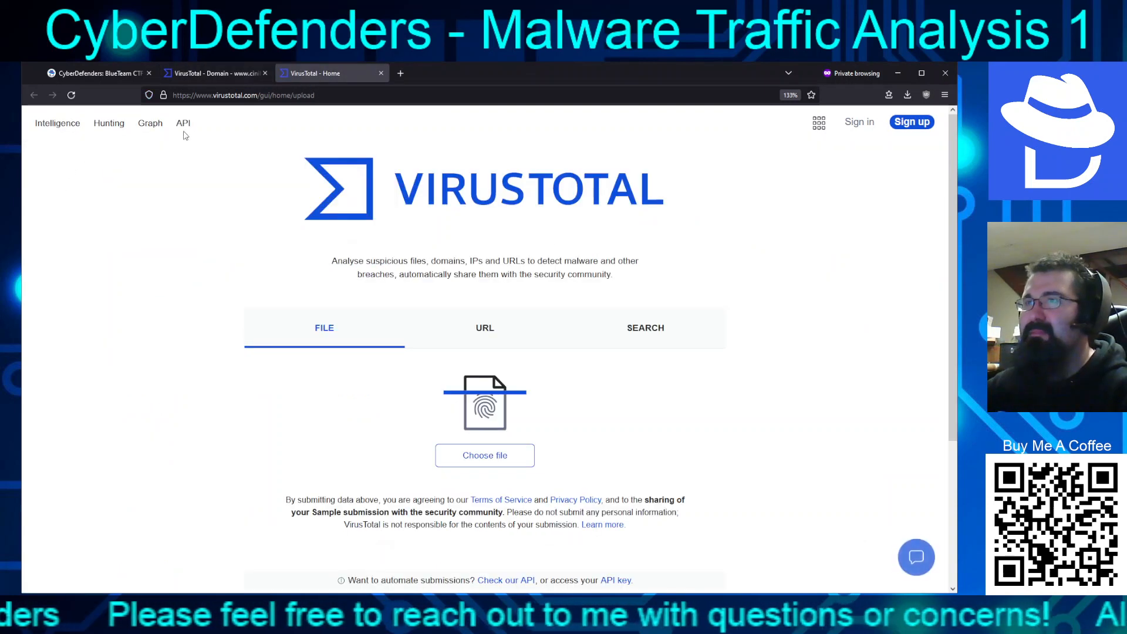
click(467, 327)
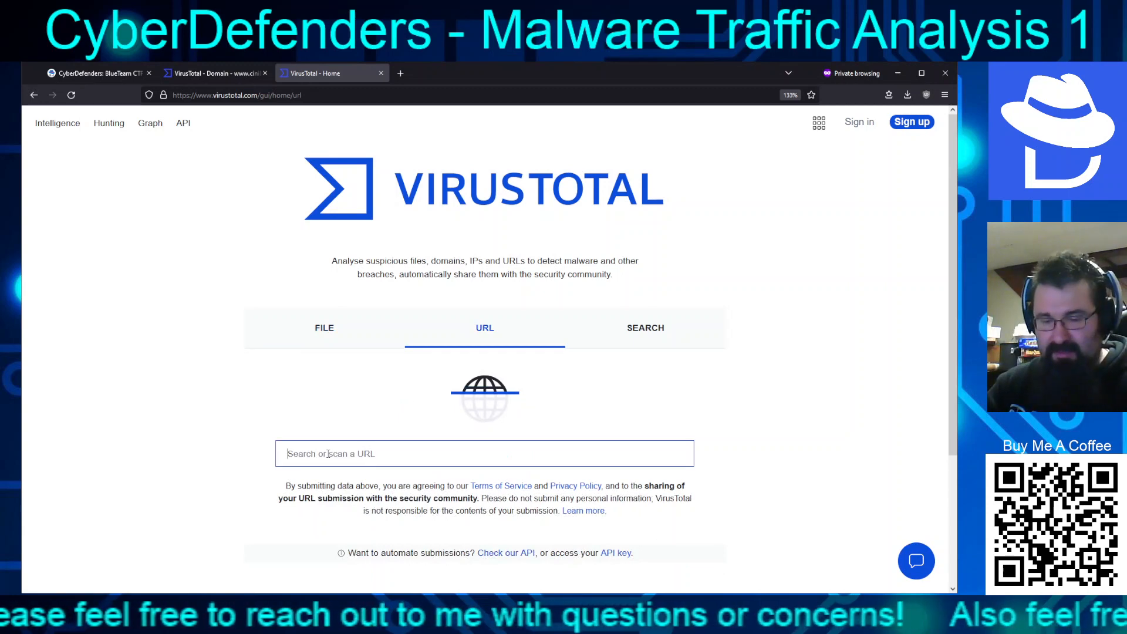
text(24corp)
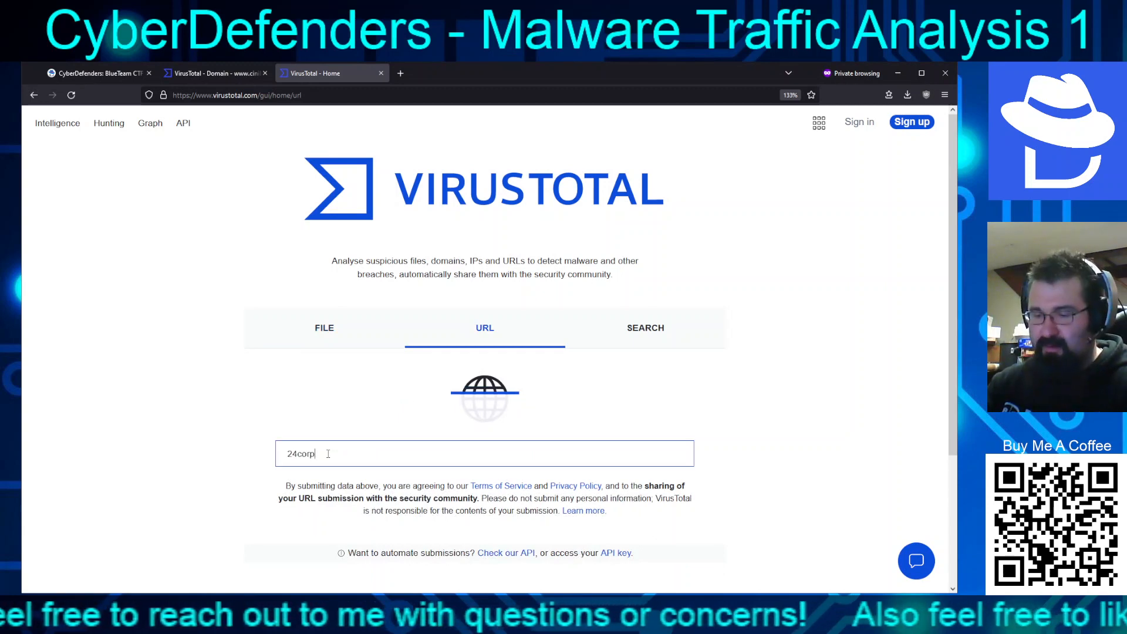
text(-shop.com)
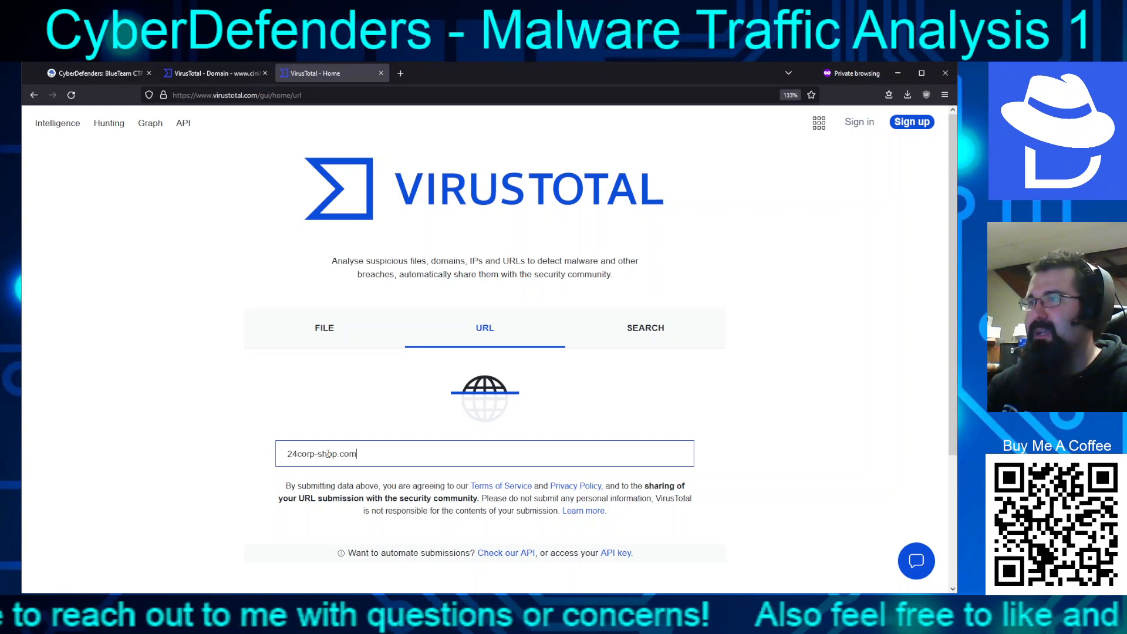
key(Return)
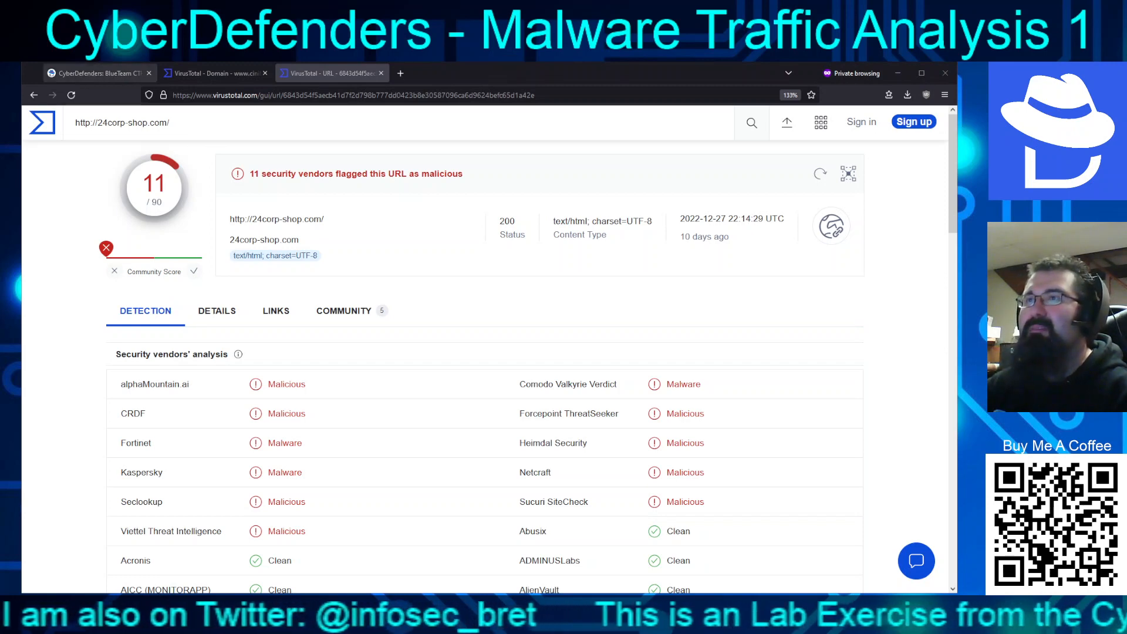
- Return to the challenge page and submit 82.150.140.30 as the compromised web site's IP address in question 4
click(94, 73)
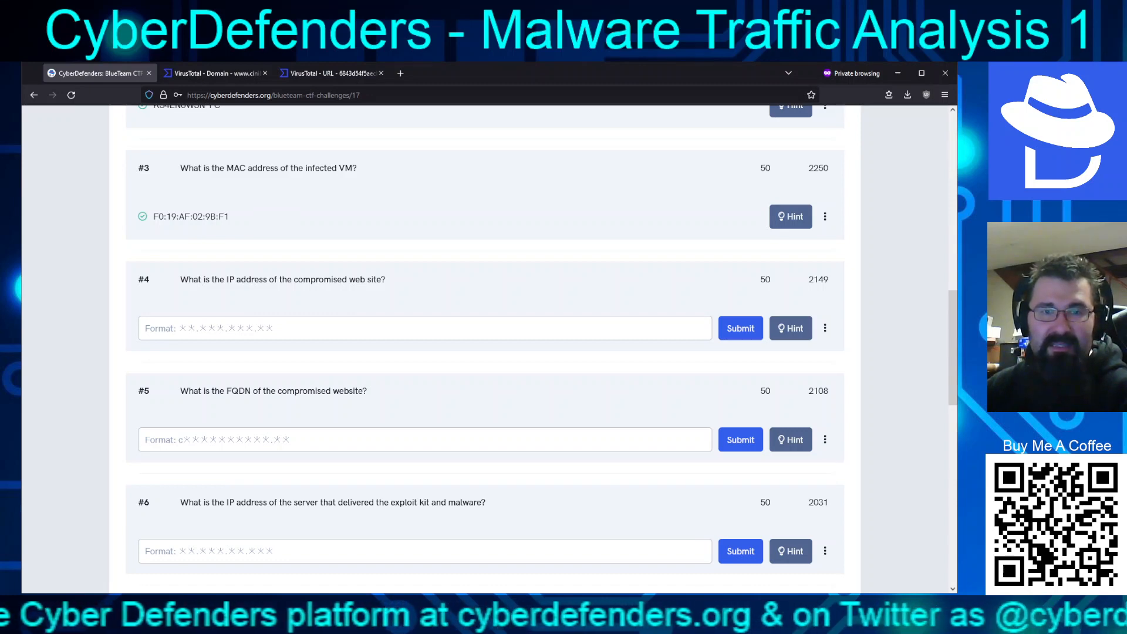
click(173, 320)
text(82)
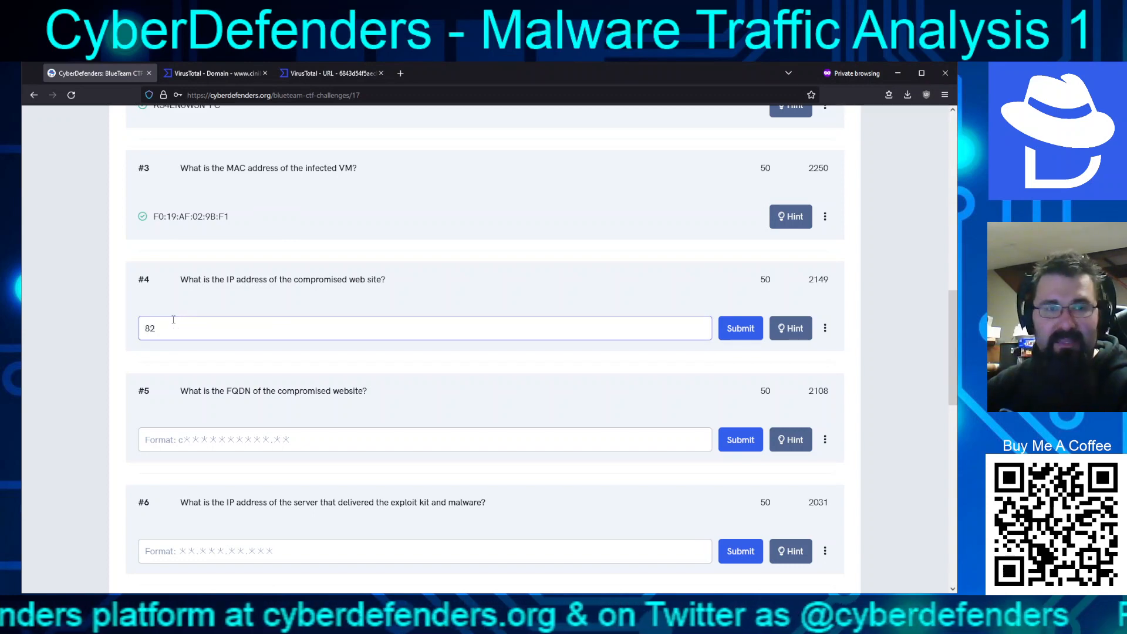
text(.150.140)
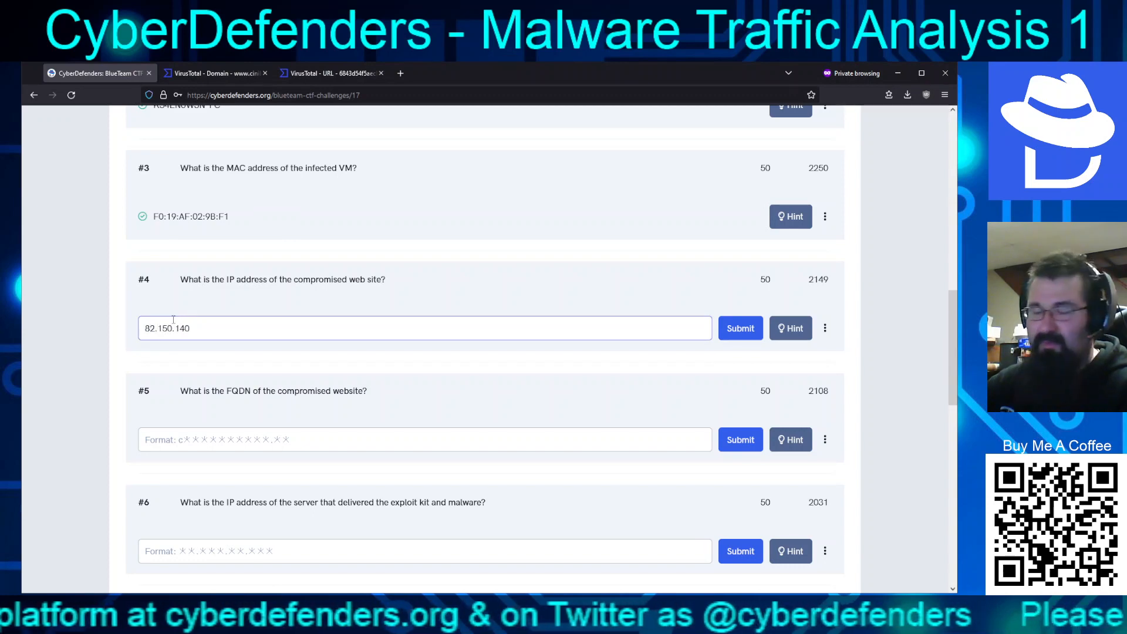
text(.30)
key(Return)
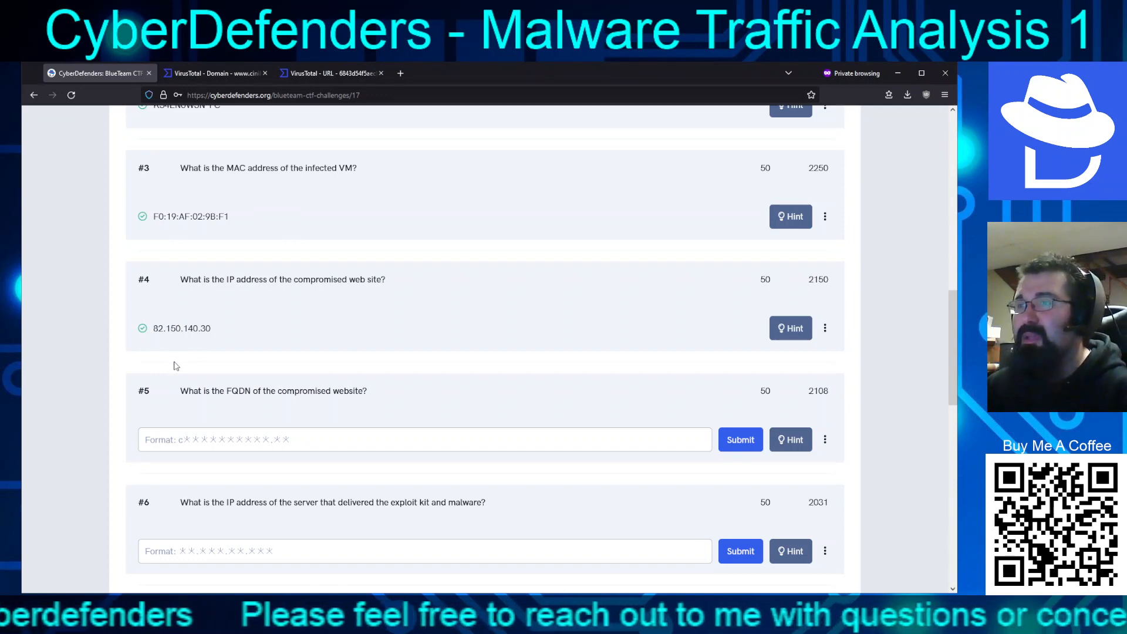
- Submit ciniholland.nl as the FQDN of the compromised website in question 5
click(222, 438)
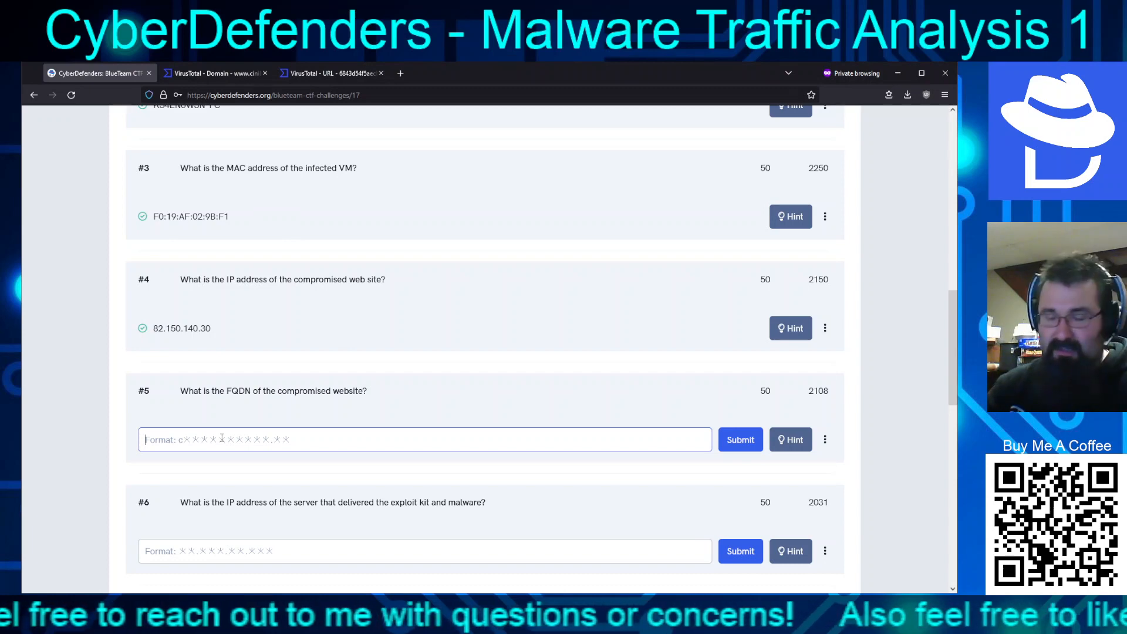
text(cini)
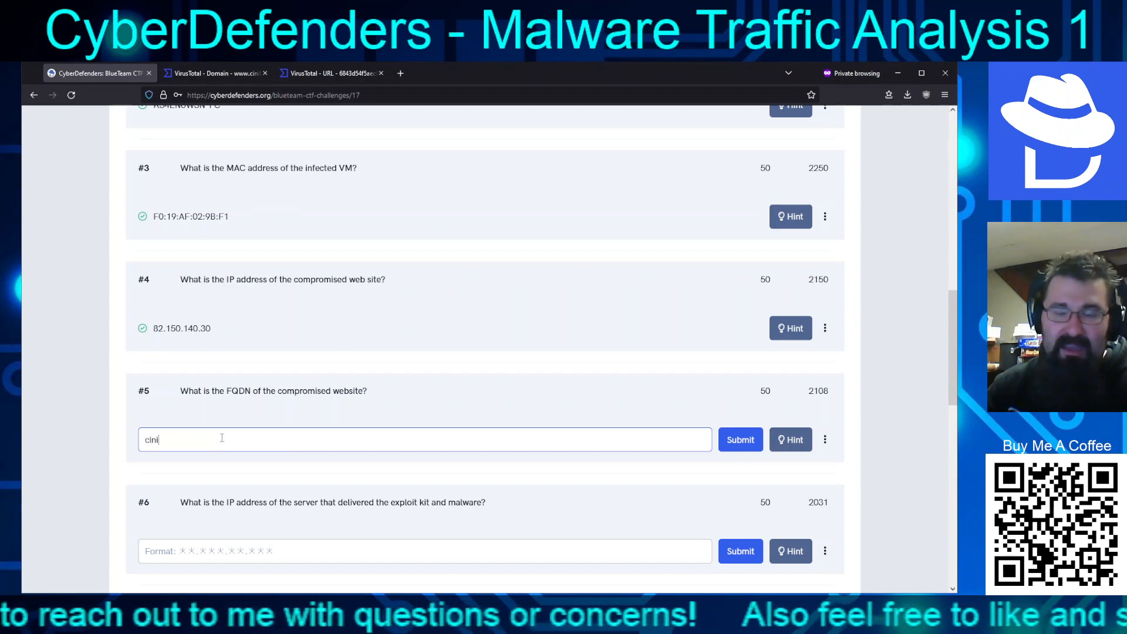
text(holland.nl)
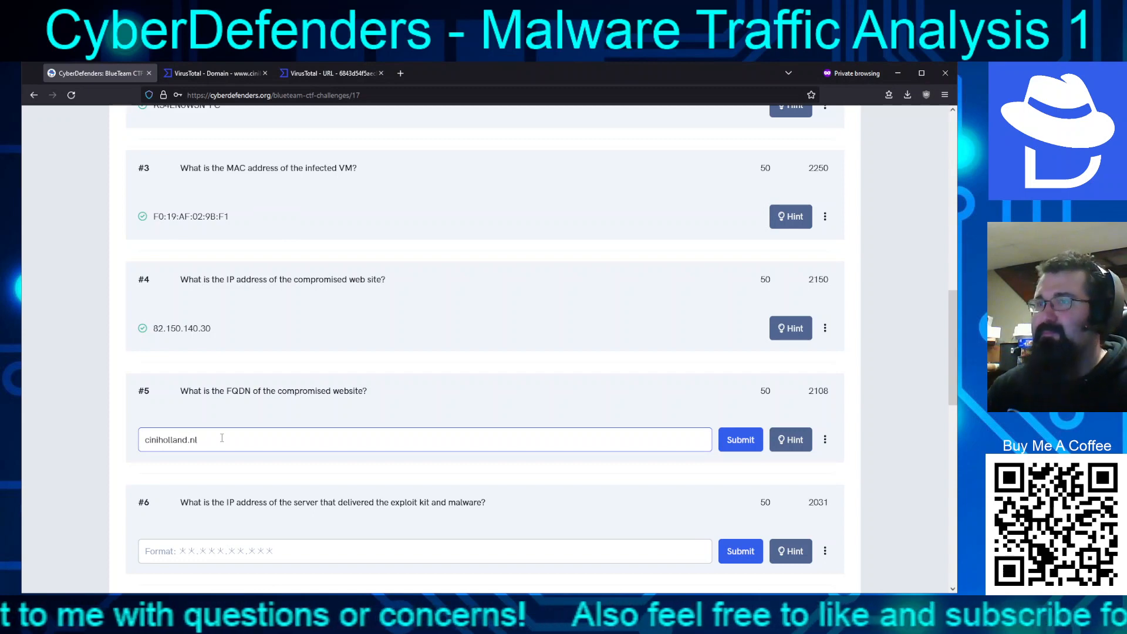
key(Return)
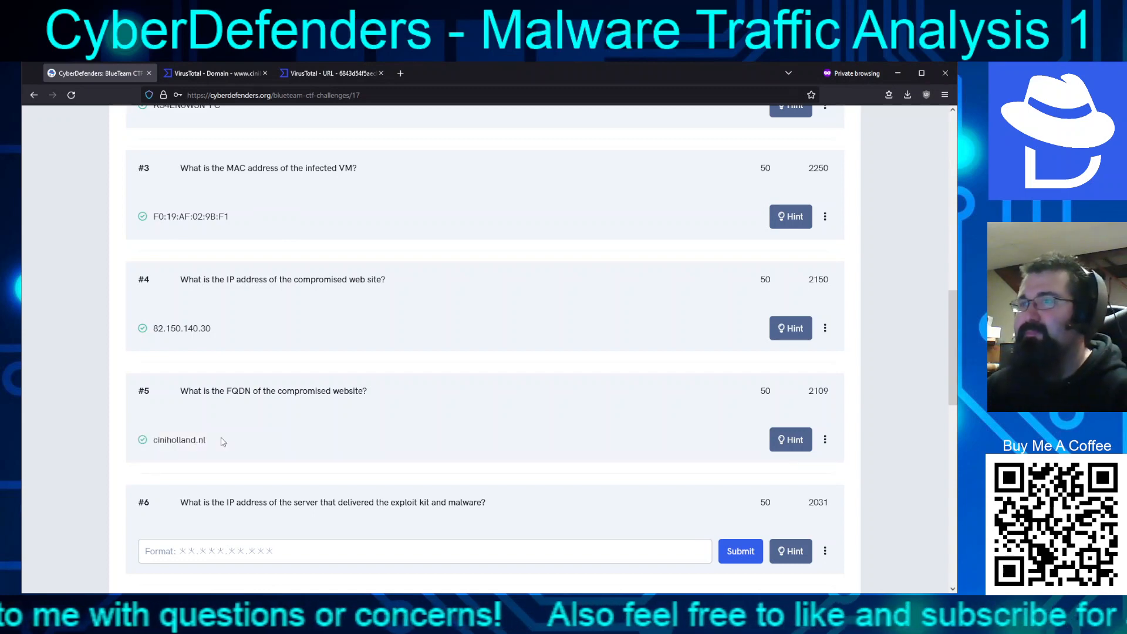
- Read questions 6 to 9, and switch to NetworkMiner, widening its window to show more columns of the extracted files list
scroll(233, 353, down, 4)
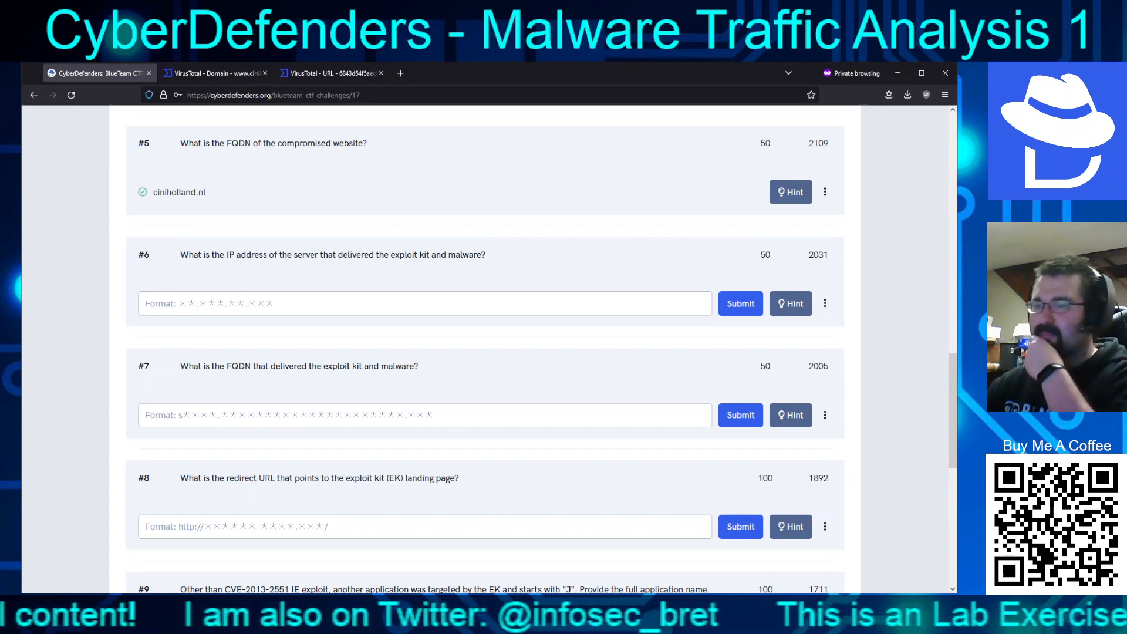
scroll(253, 461, down, 1)
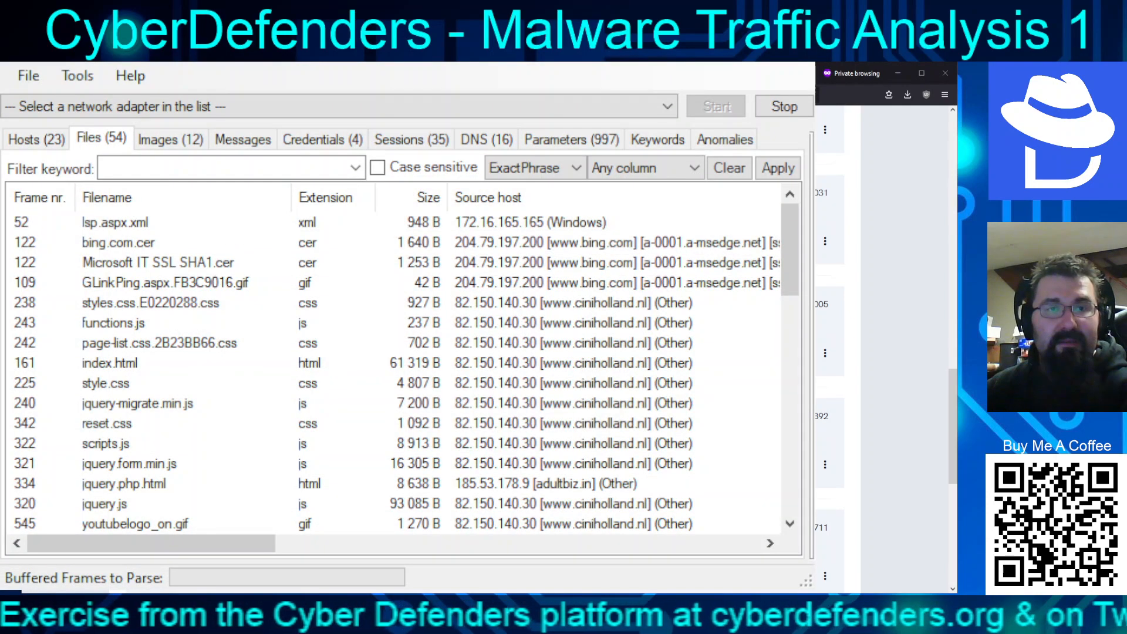
click(613, 264)
drag(814, 247, 979, 245)
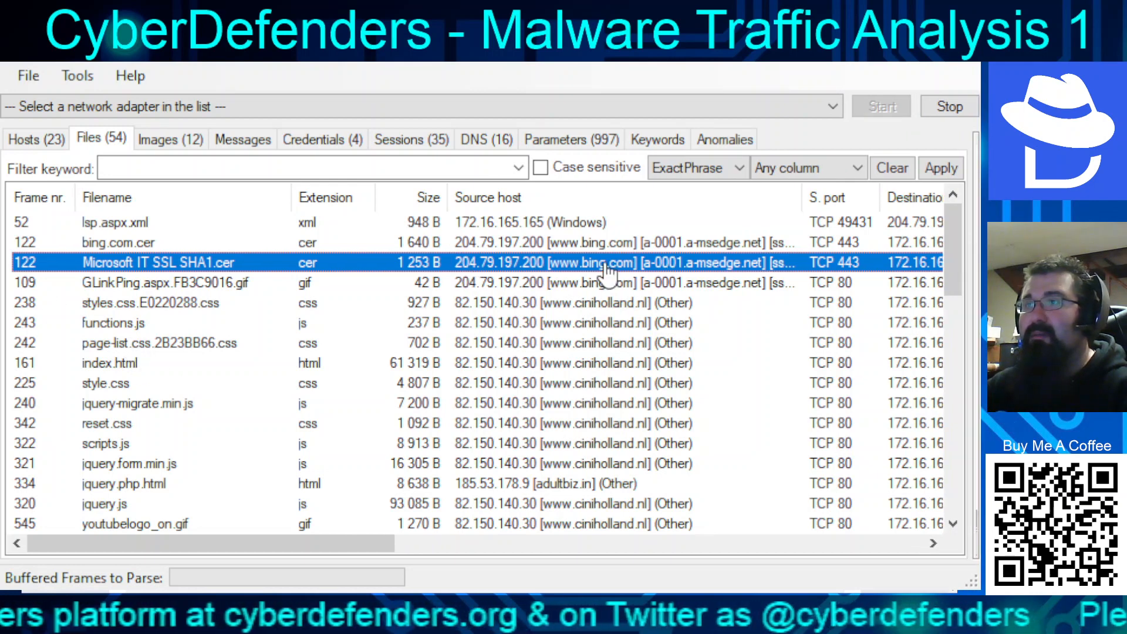
- Examine the filenames, extensions and source hosts of the extracted files for the server that delivered the exploit kit and malware
scroll(613, 372, down, 3)
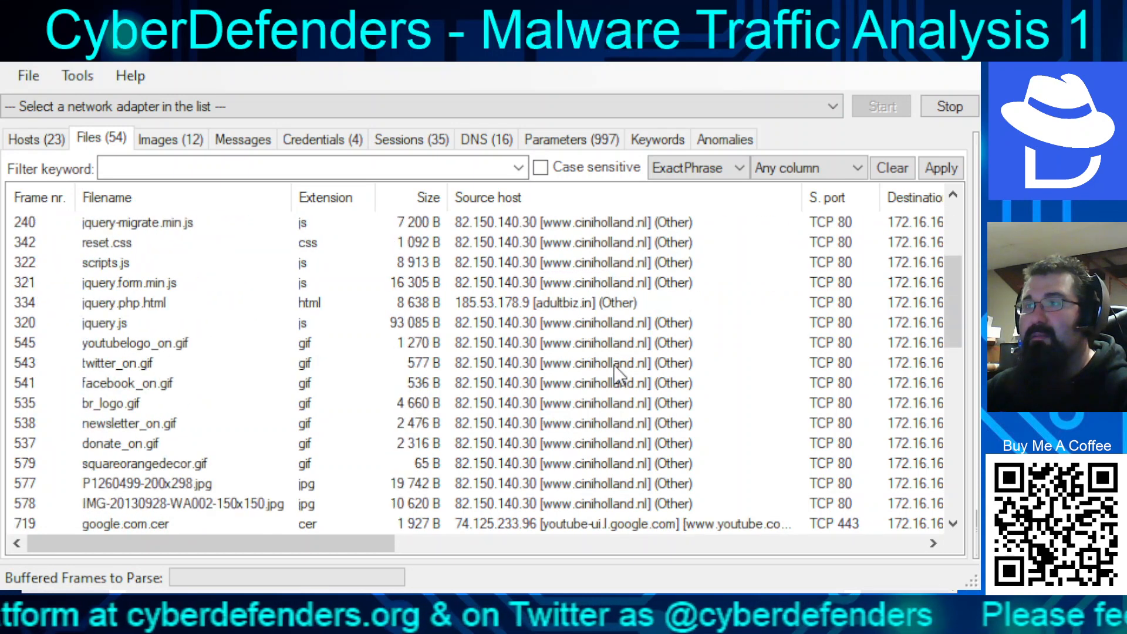
scroll(616, 372, down, 3)
scroll(503, 393, down, 4)
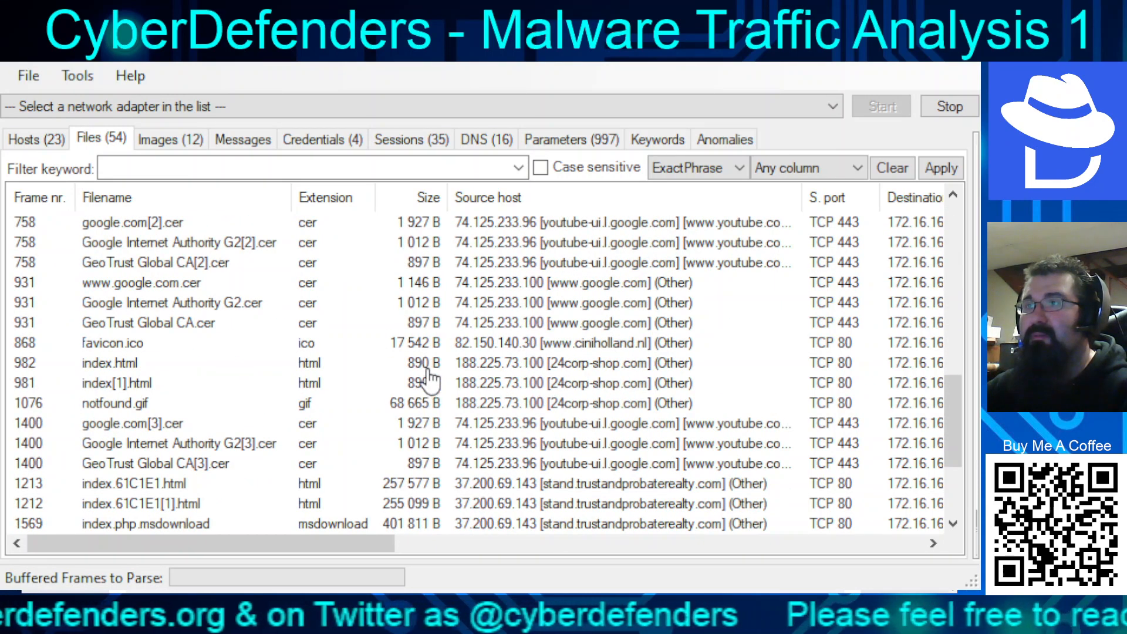
scroll(429, 379, down, 1)
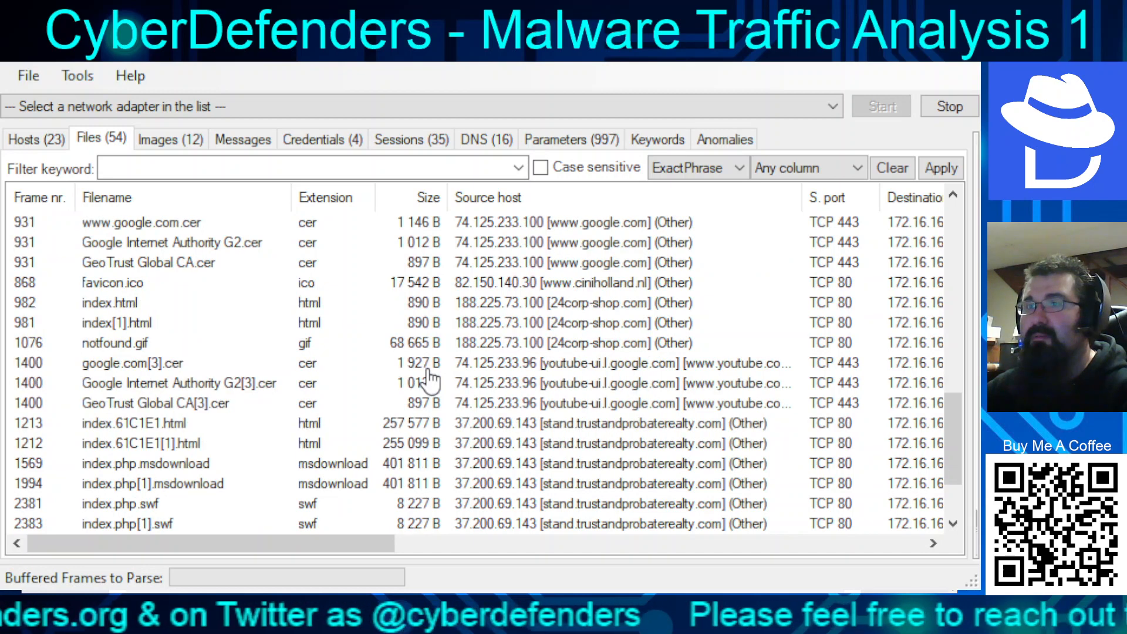
scroll(430, 379, down, 1)
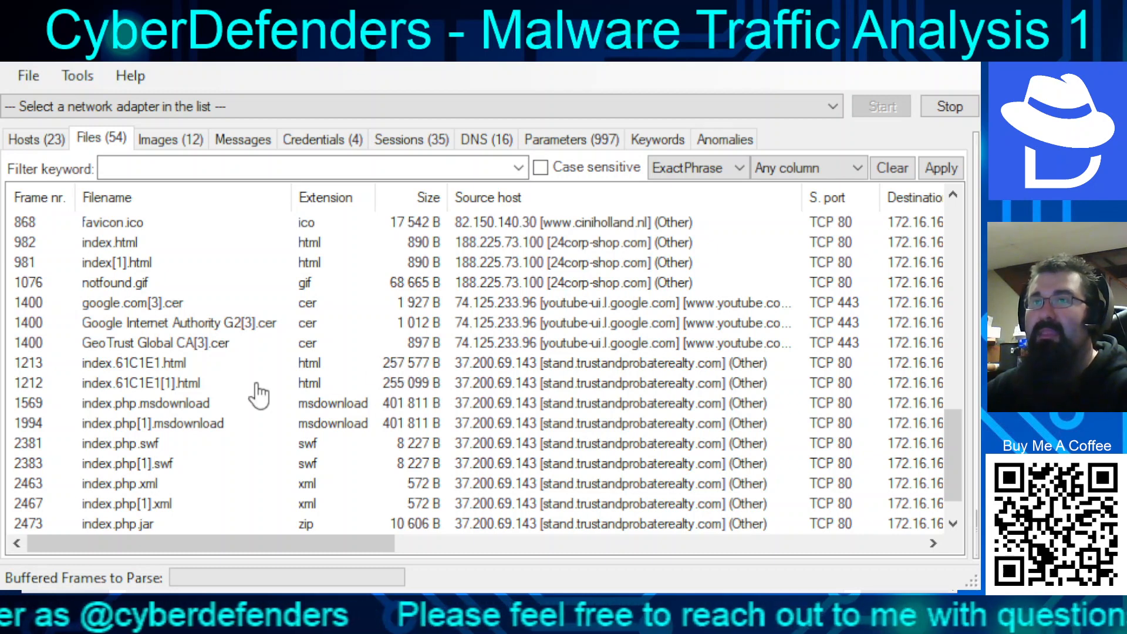
scroll(302, 405, up, 4)
scroll(305, 406, up, 4)
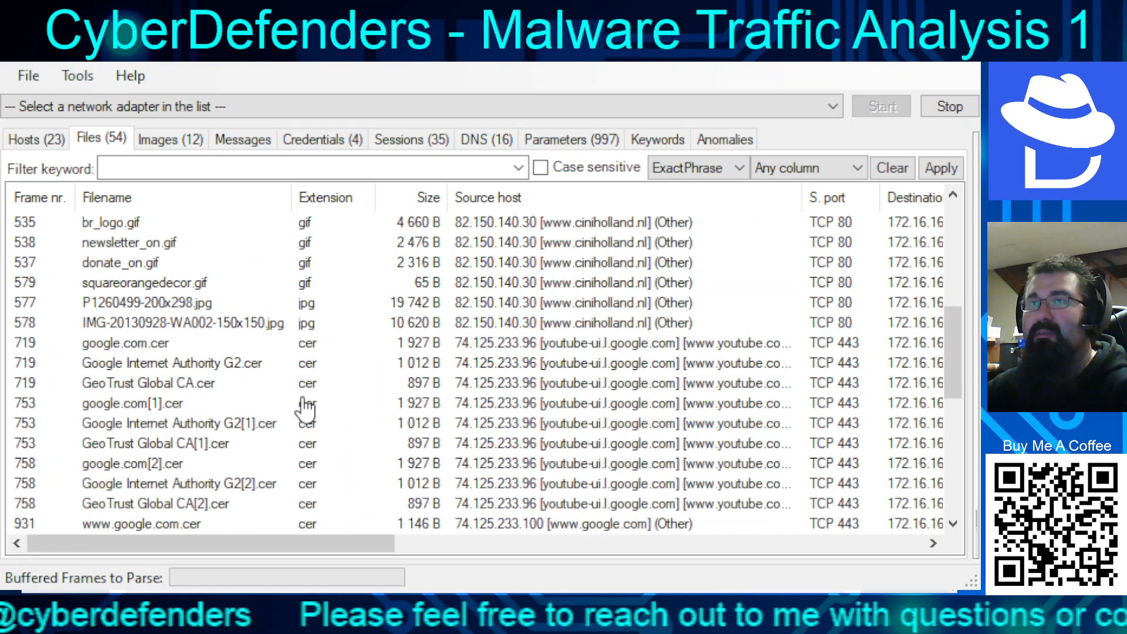
scroll(305, 406, up, 4)
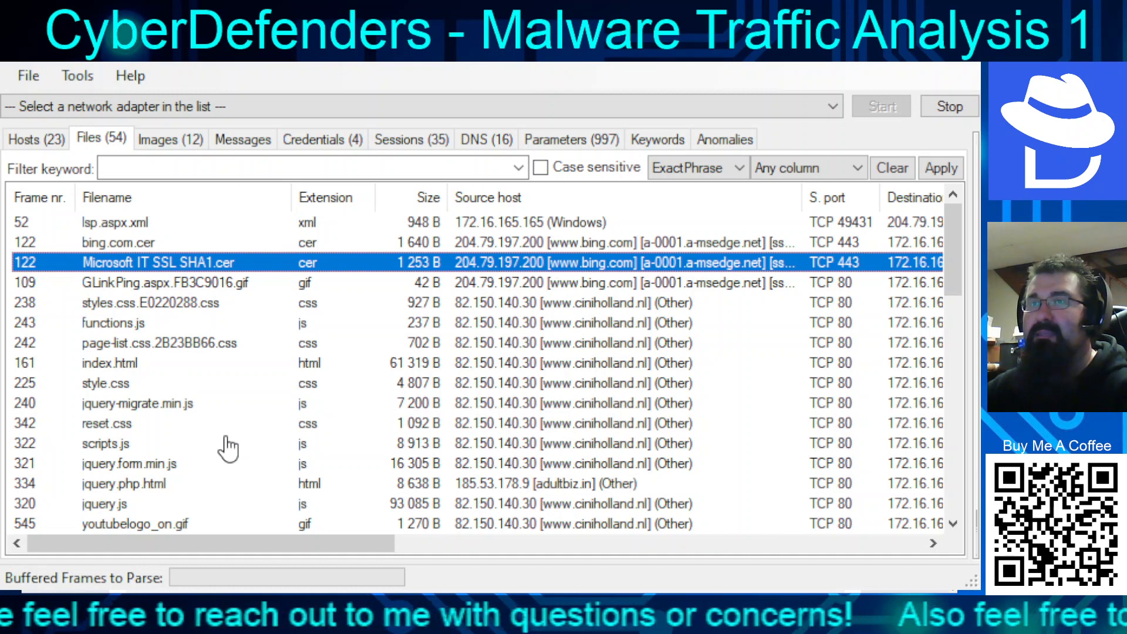
scroll(228, 447, down, 3)
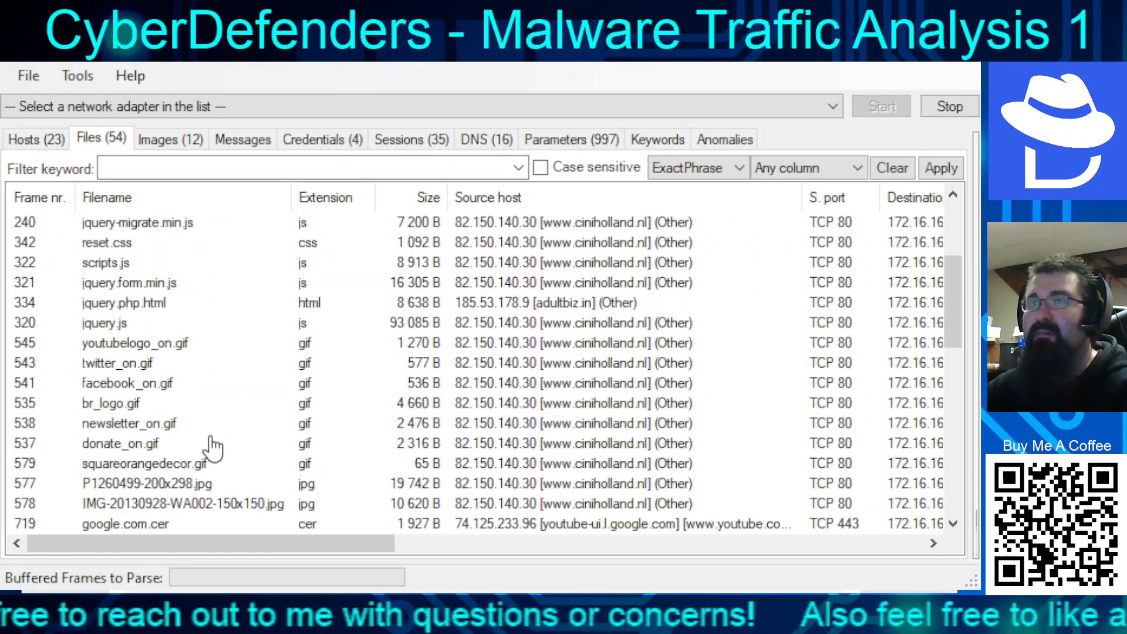
scroll(191, 437, down, 2)
scroll(247, 476, down, 3)
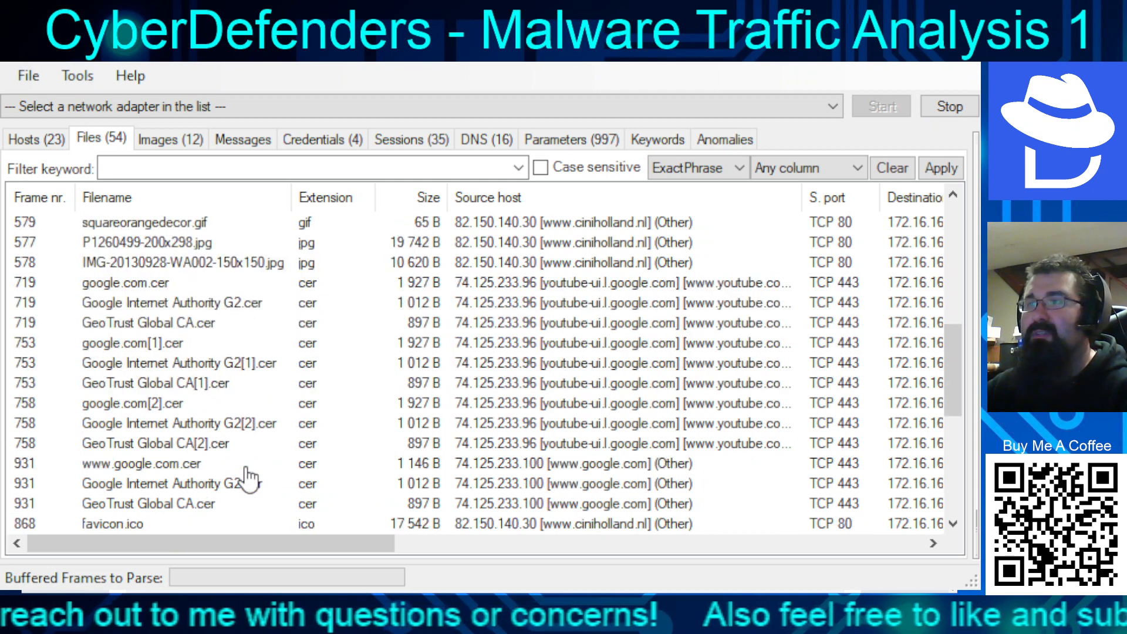
scroll(240, 333, down, 2)
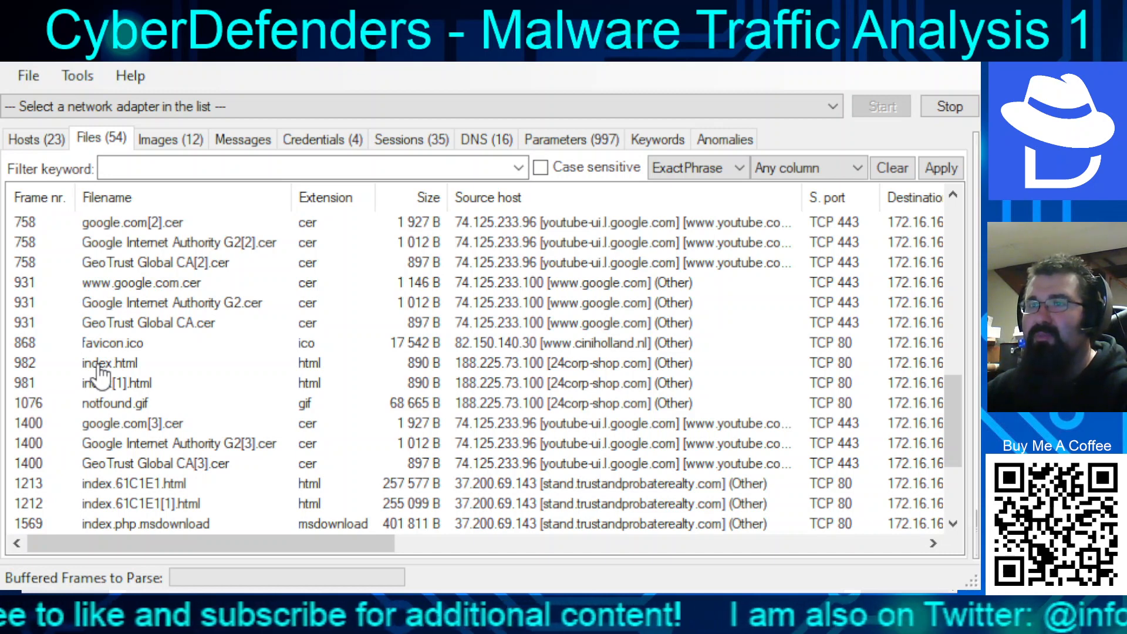
scroll(129, 396, down, 1)
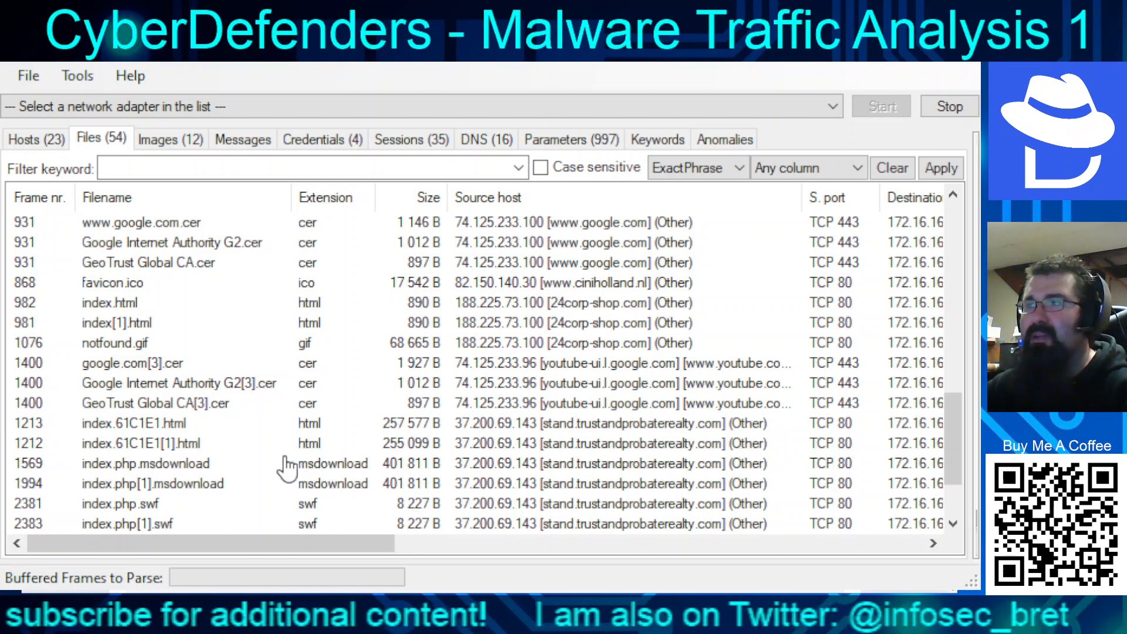
scroll(258, 460, down, 1)
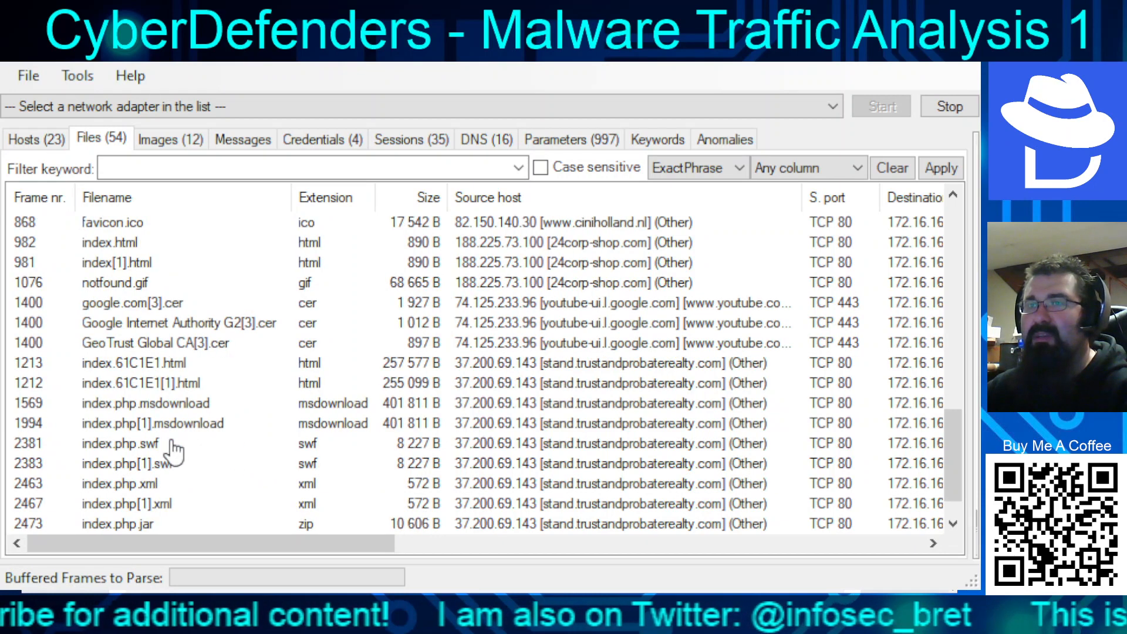
scroll(162, 487, down, 1)
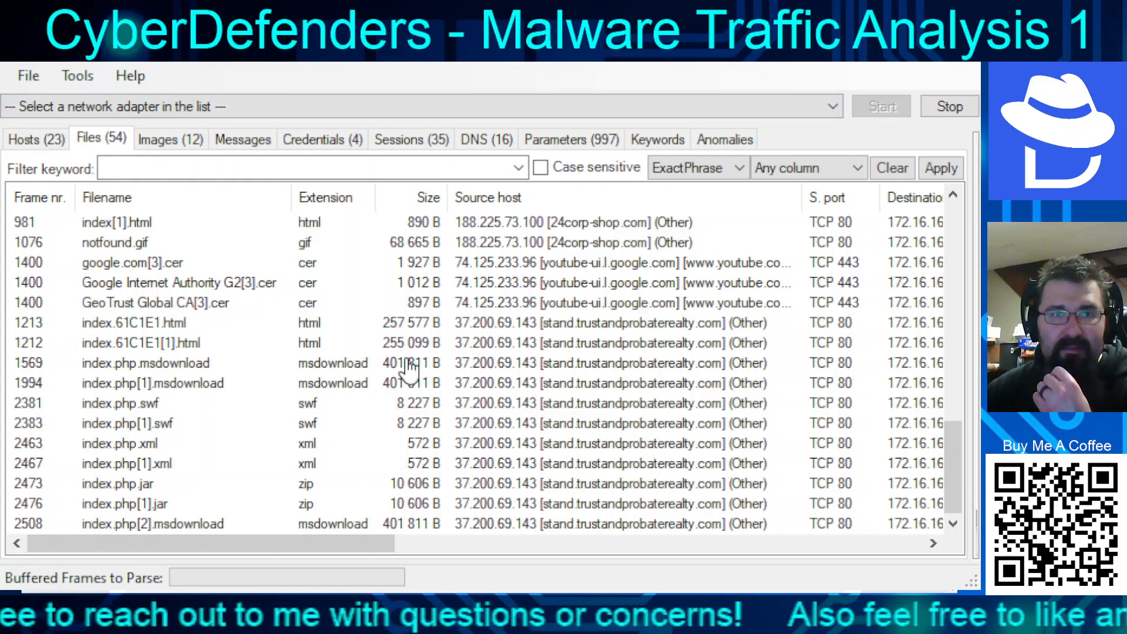
scroll(395, 403, up, 13)
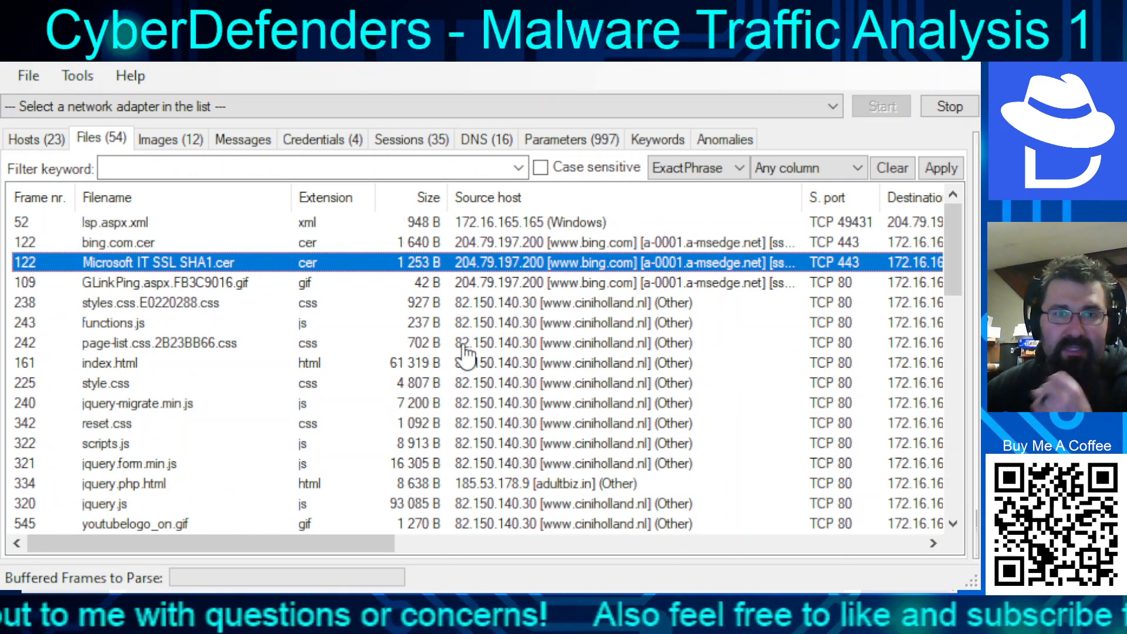
click(558, 302)
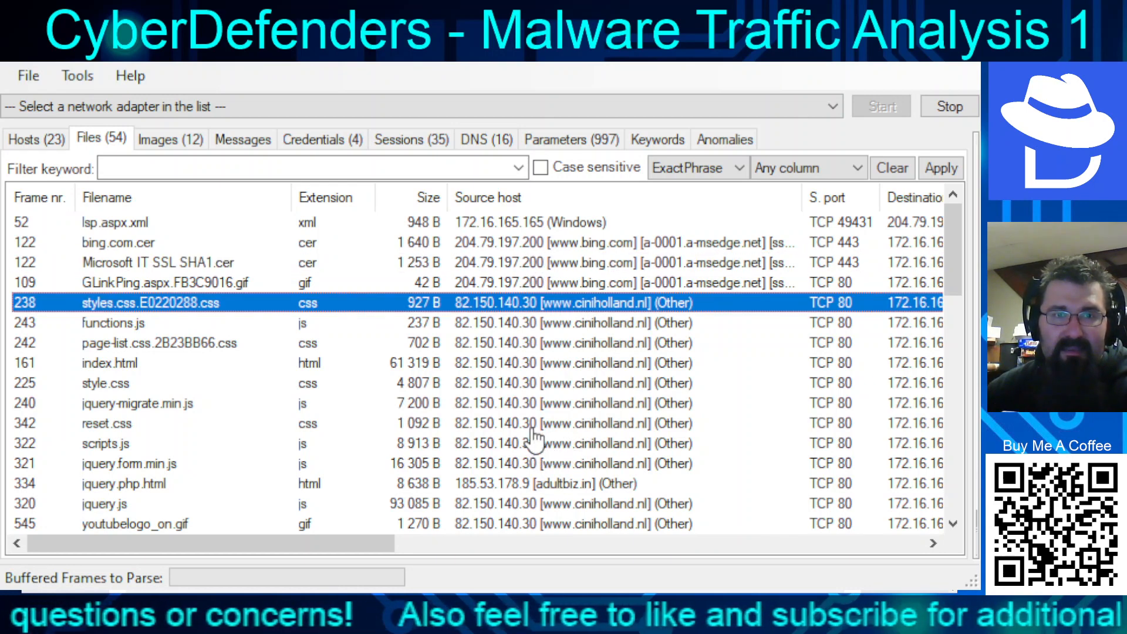
scroll(532, 437, down, 1)
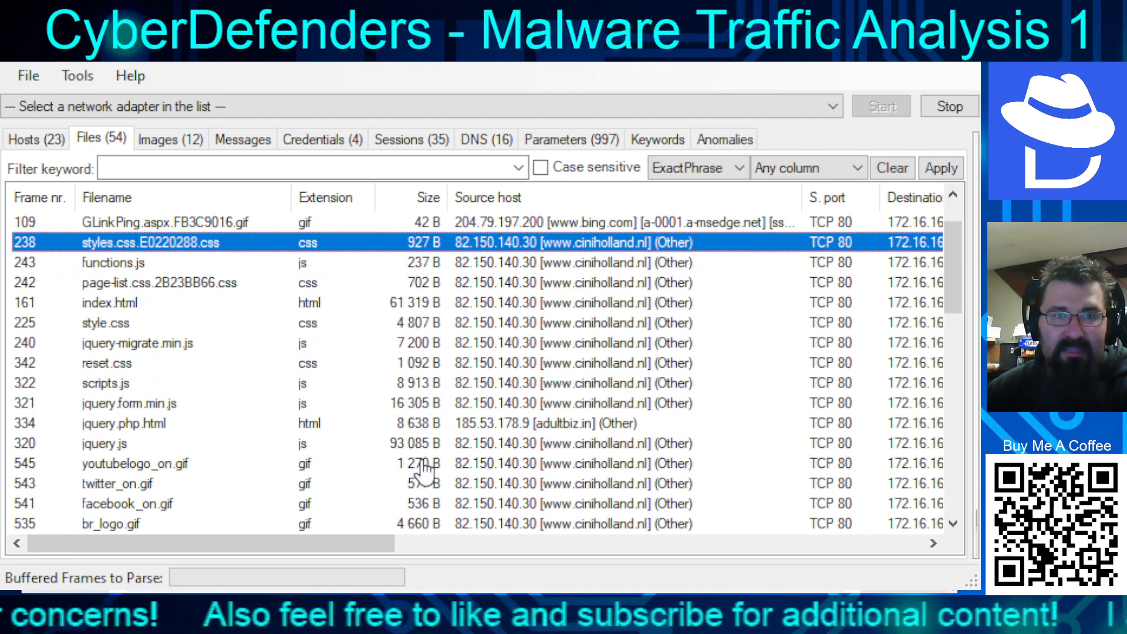
scroll(421, 468, down, 7)
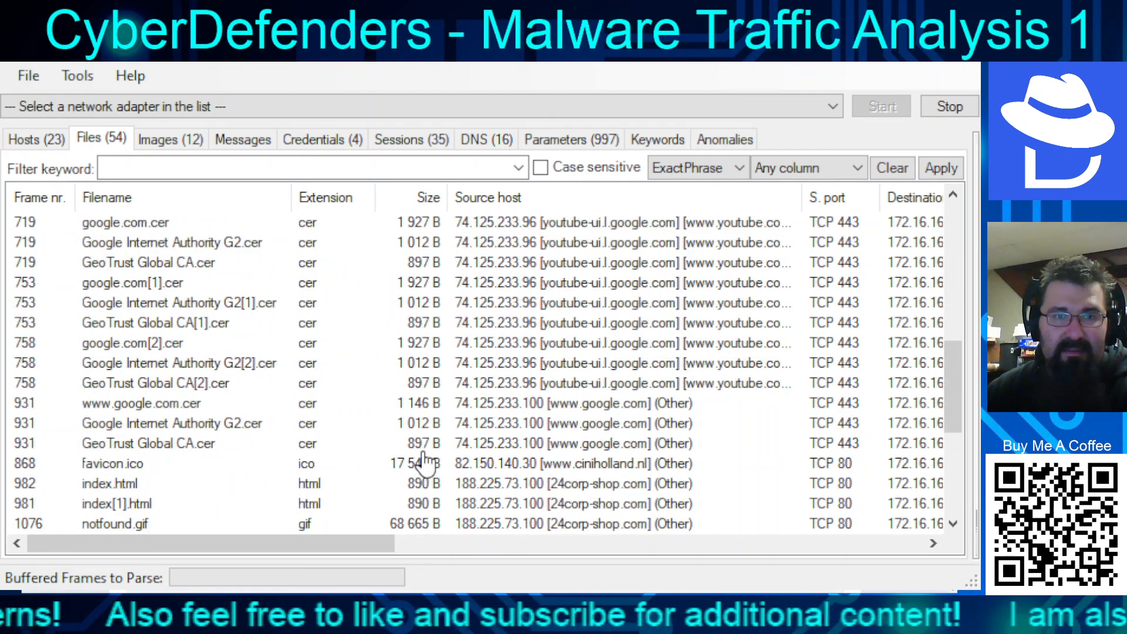
scroll(424, 465, down, 3)
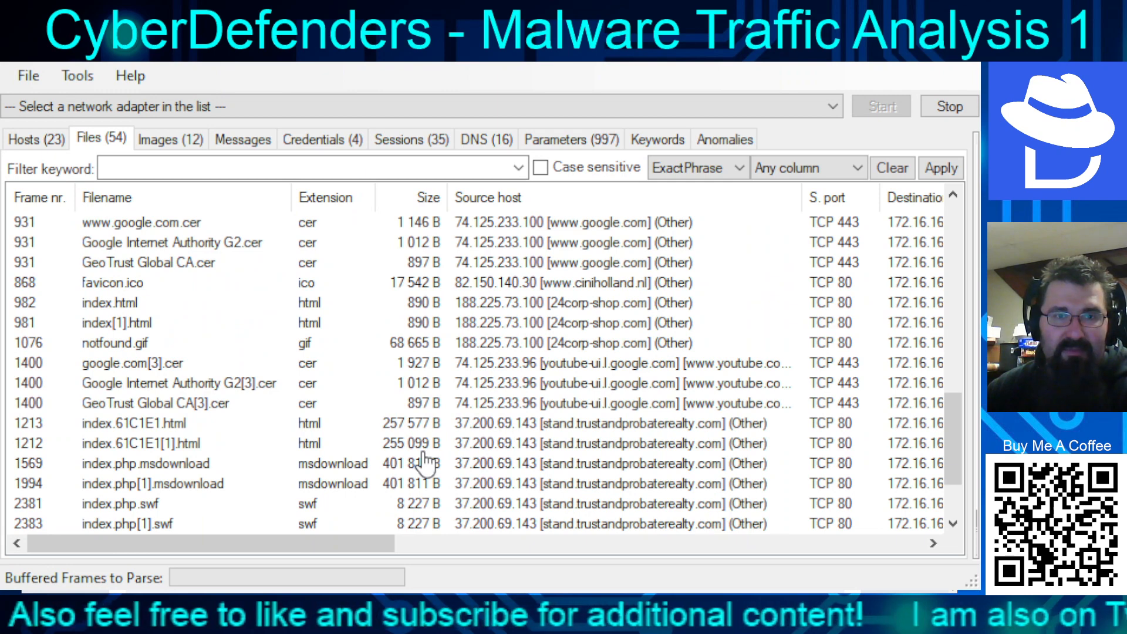
scroll(466, 413, down, 2)
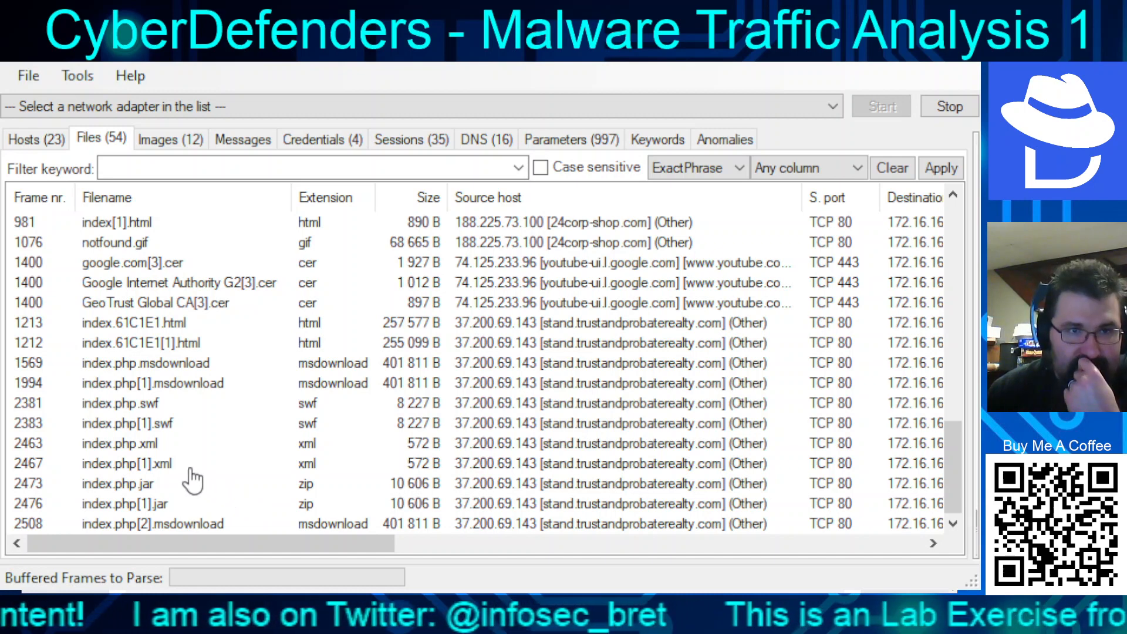
- Look up index.php.jar on VirusTotal, review its vendor detections, and reread questions 6 to 9 on the CyberDefenders page
click(114, 482)
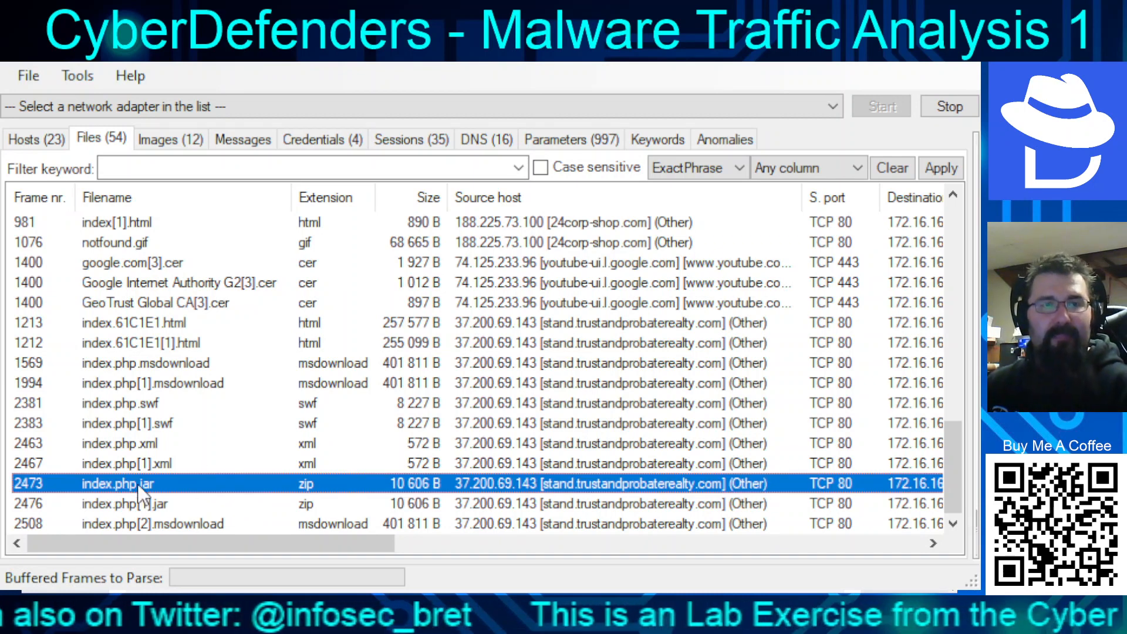
key(alt+Tab)
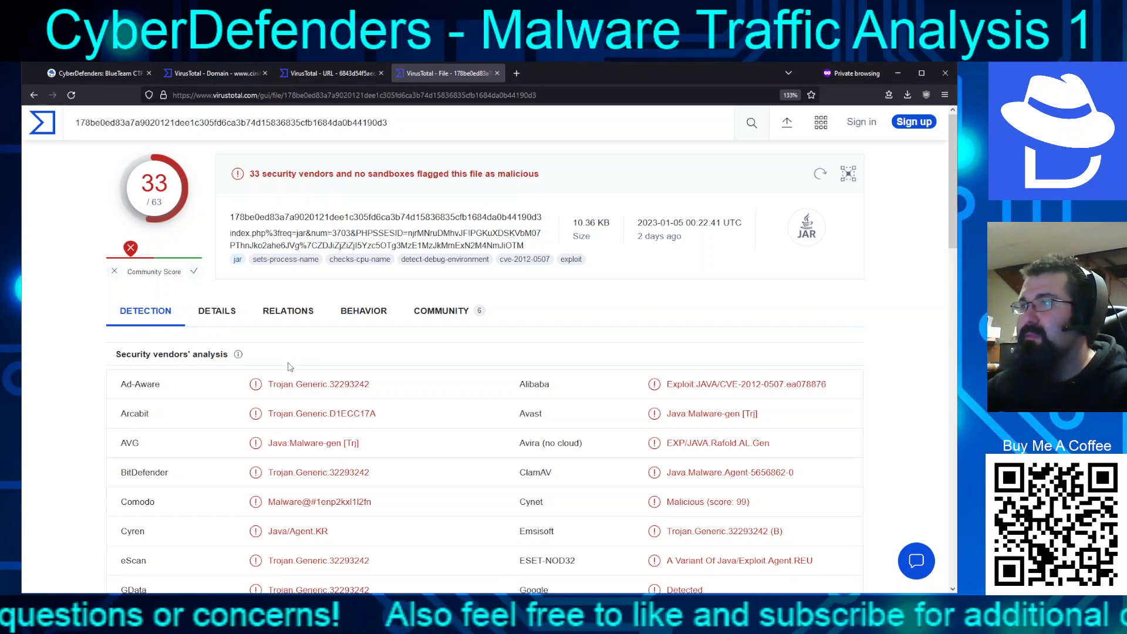
scroll(277, 373, down, 4)
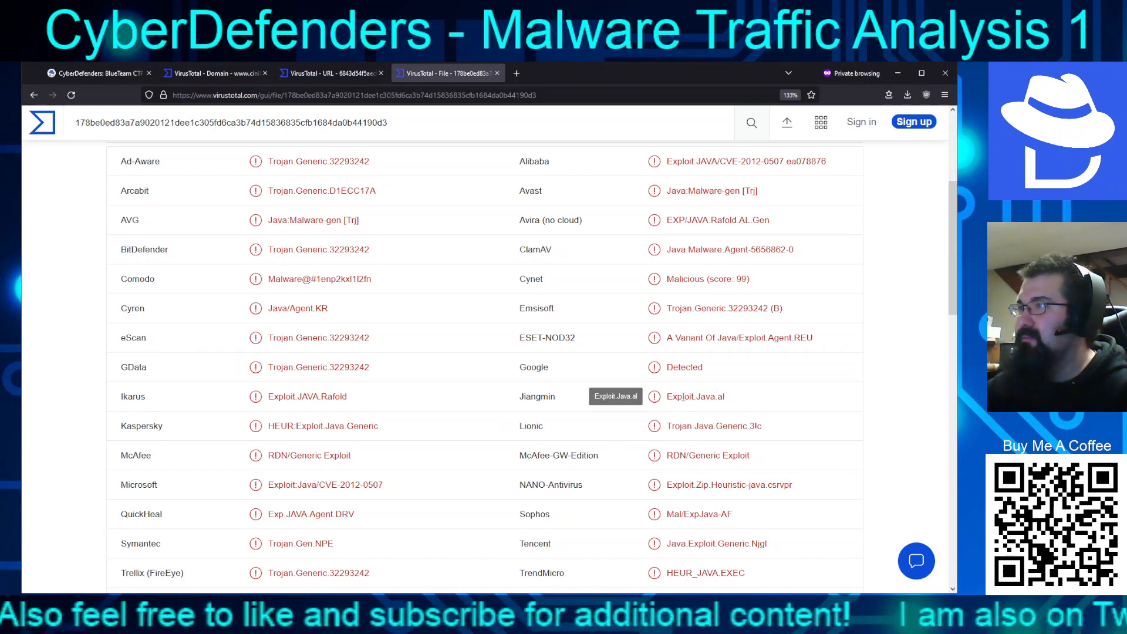
scroll(608, 467, down, 5)
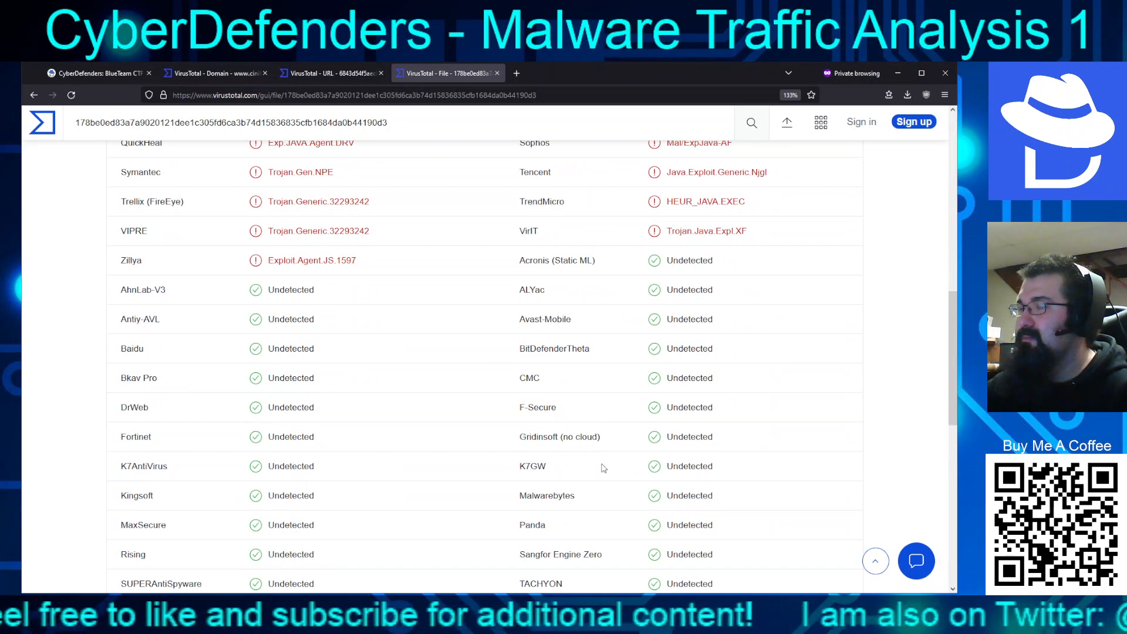
click(93, 73)
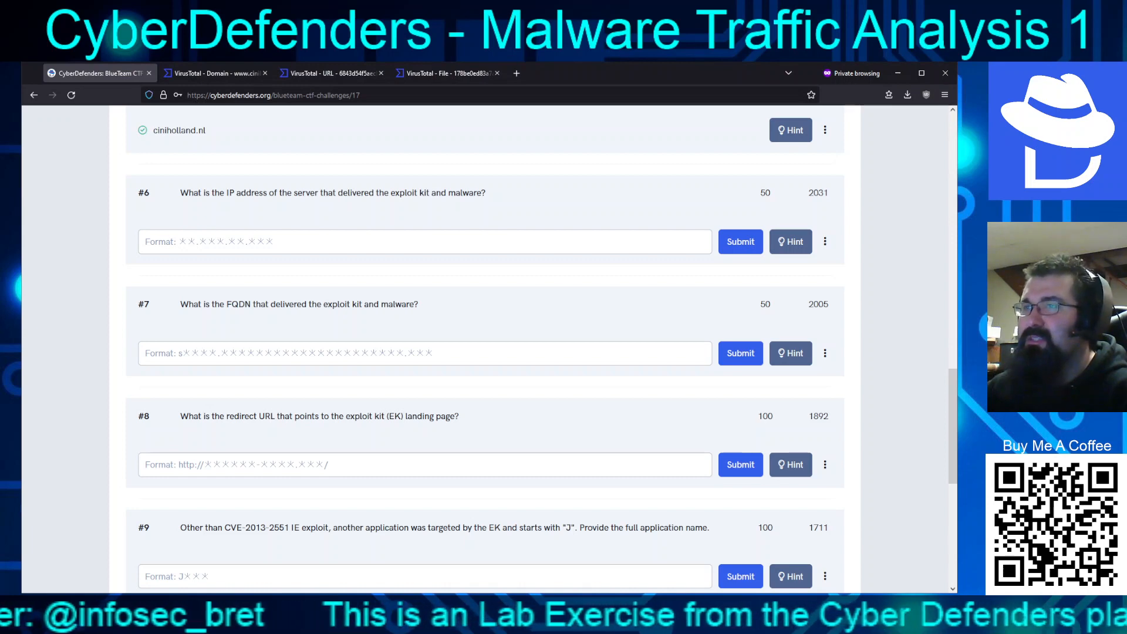
click(168, 355)
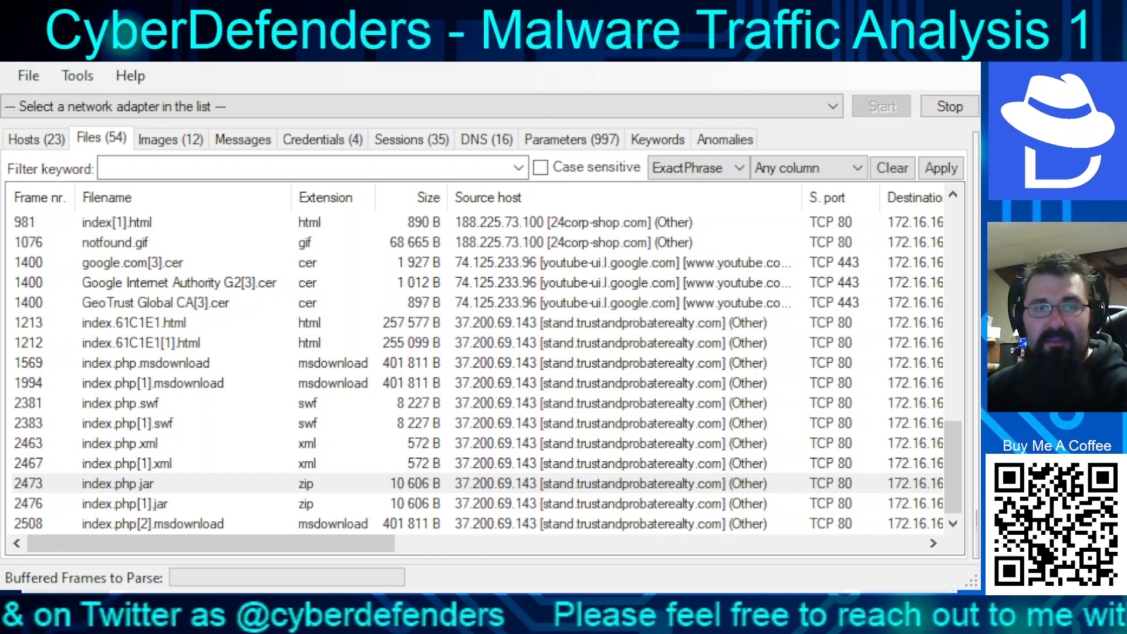
- Switch to NetworkMiner, select index.php[1].msdownload, and compare its VirusTotal report with the one for index.php.jar
click(460, 483)
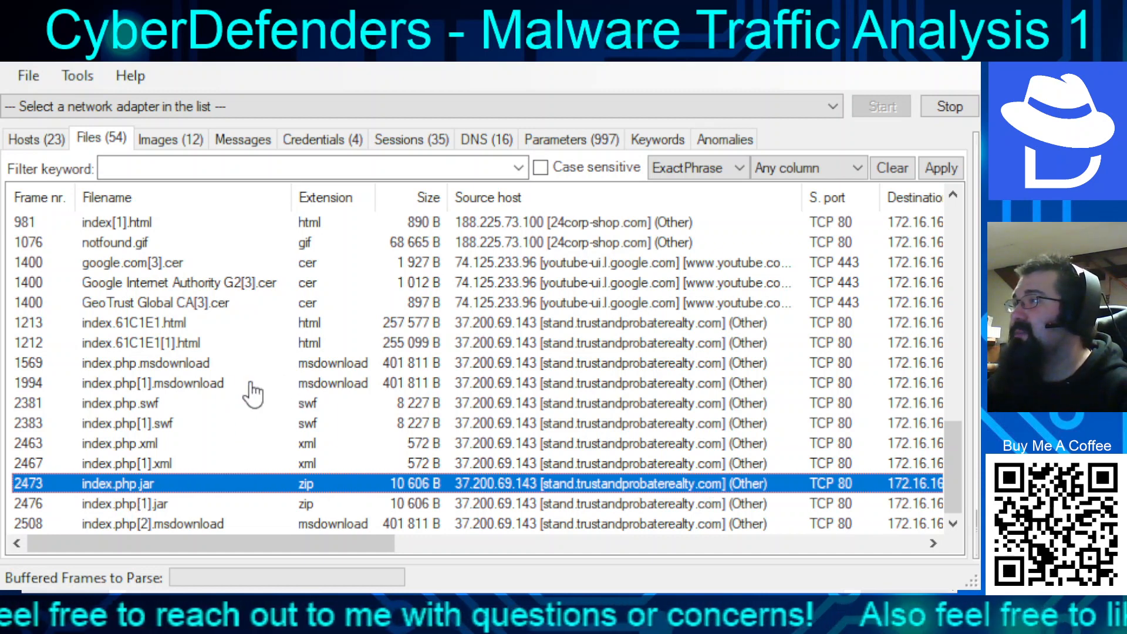
click(125, 382)
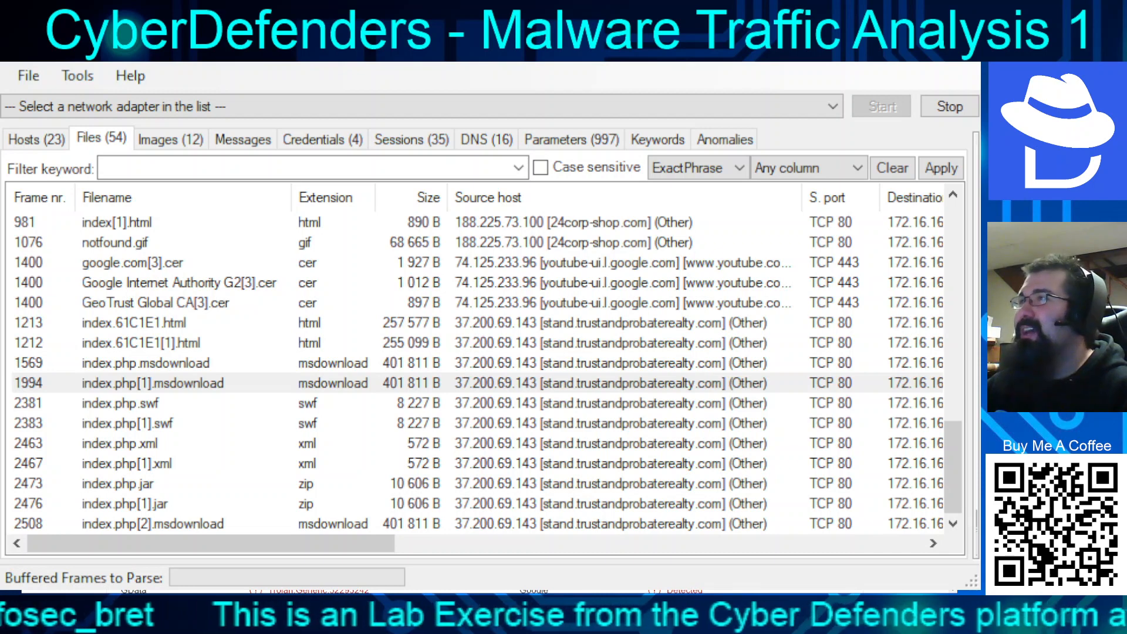
key(alt+Tab)
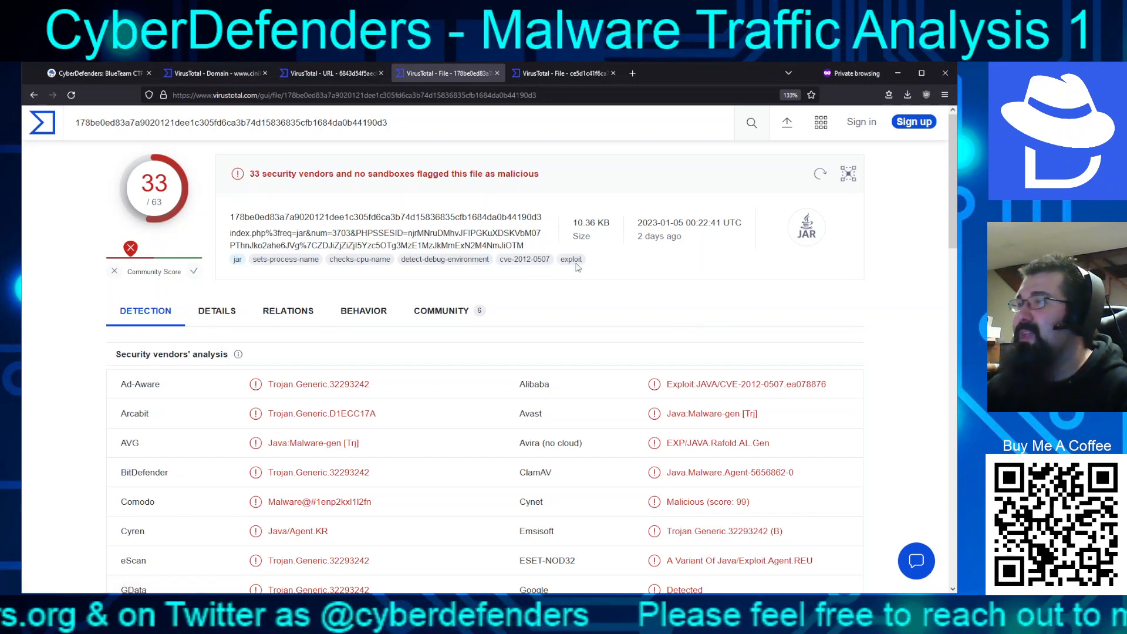
click(558, 73)
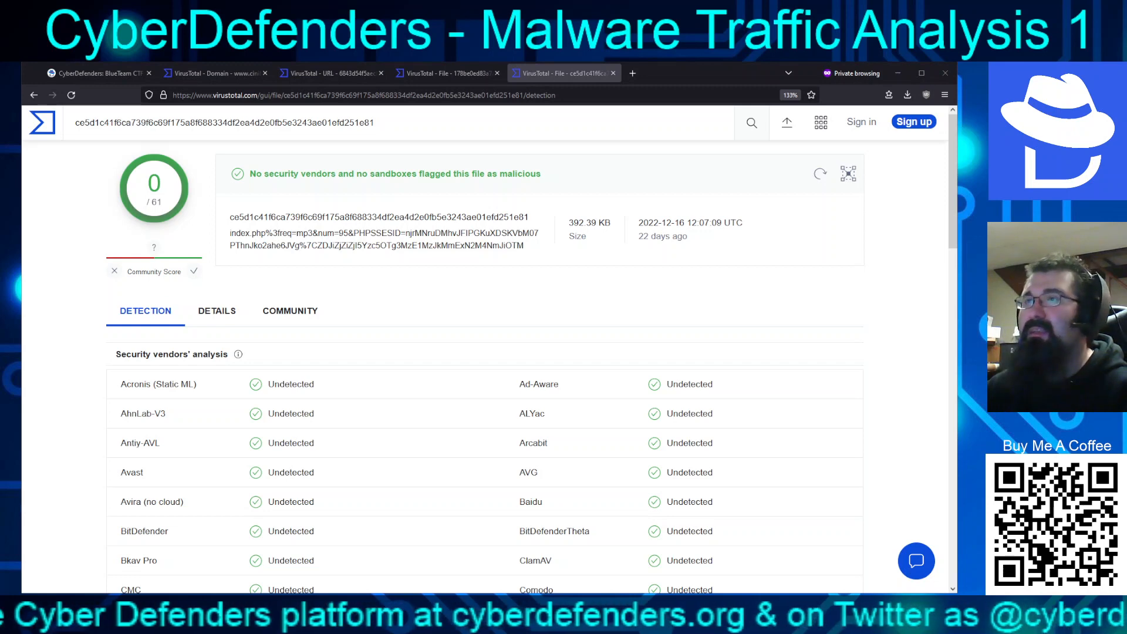
- Return to the CyberDefenders page and submit 37.200.69.143 as the exploit kit server's IP address in question 6
click(94, 73)
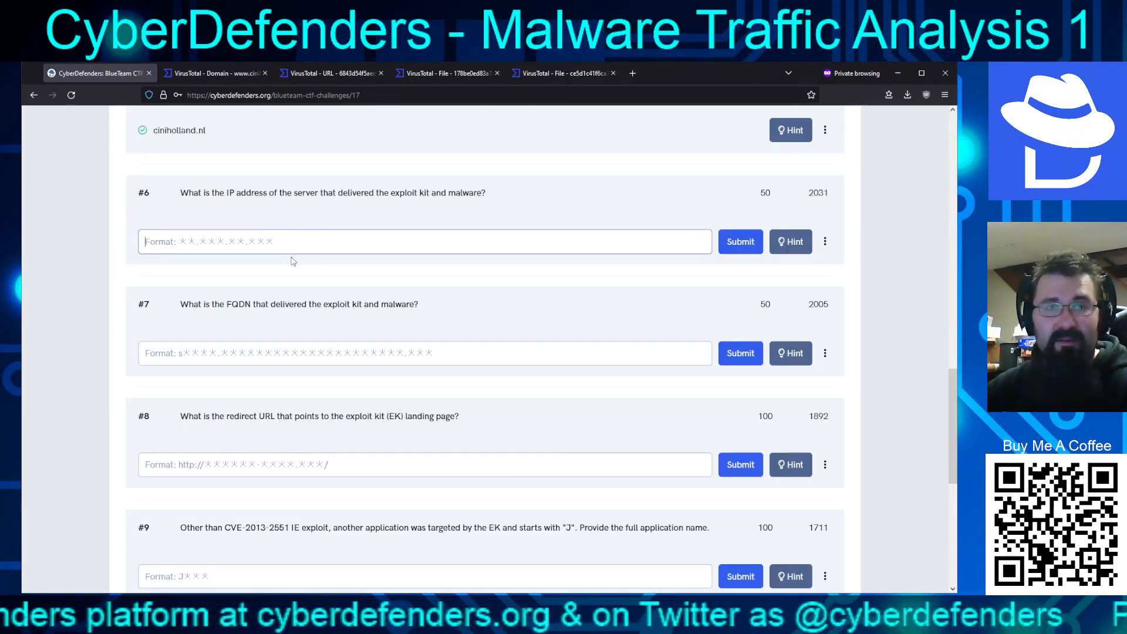
text(37.)
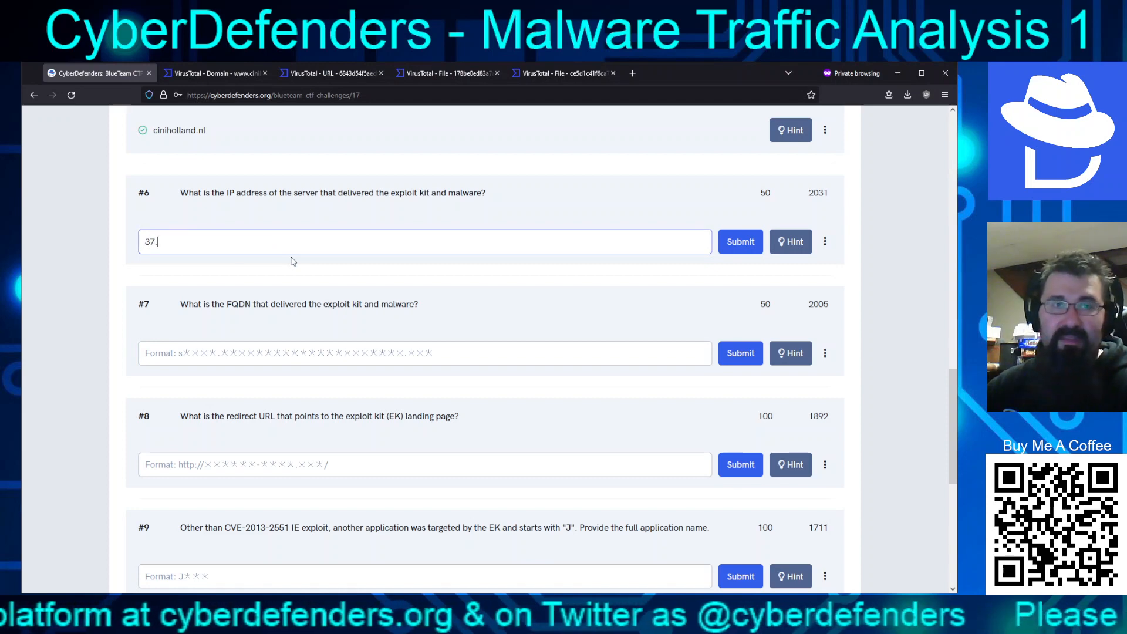
text(200.69.143)
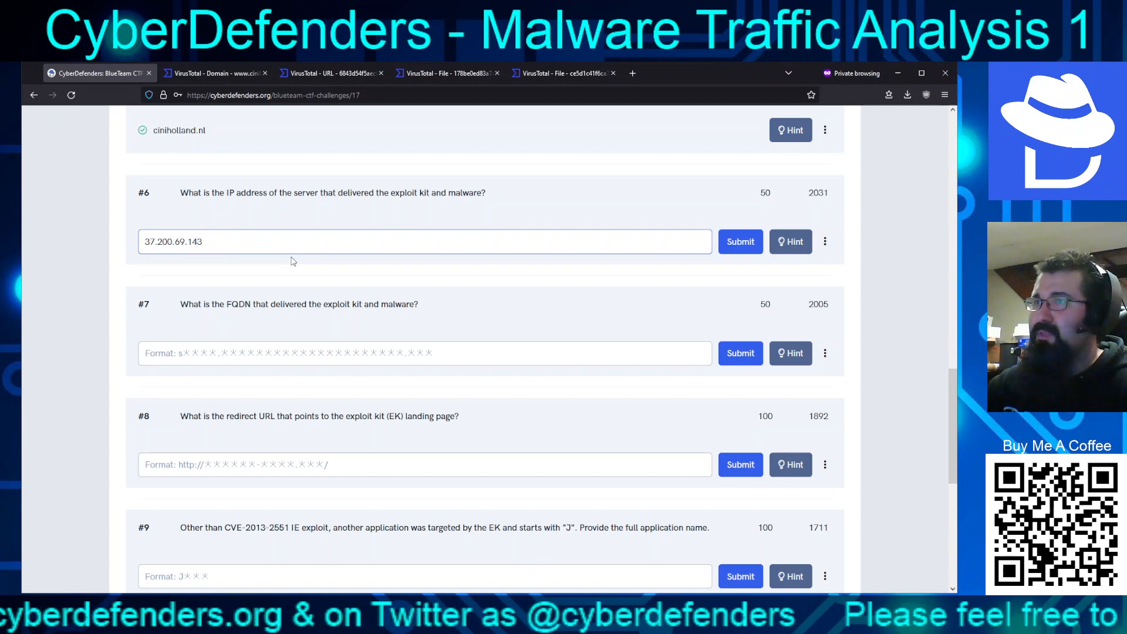
key(Return)
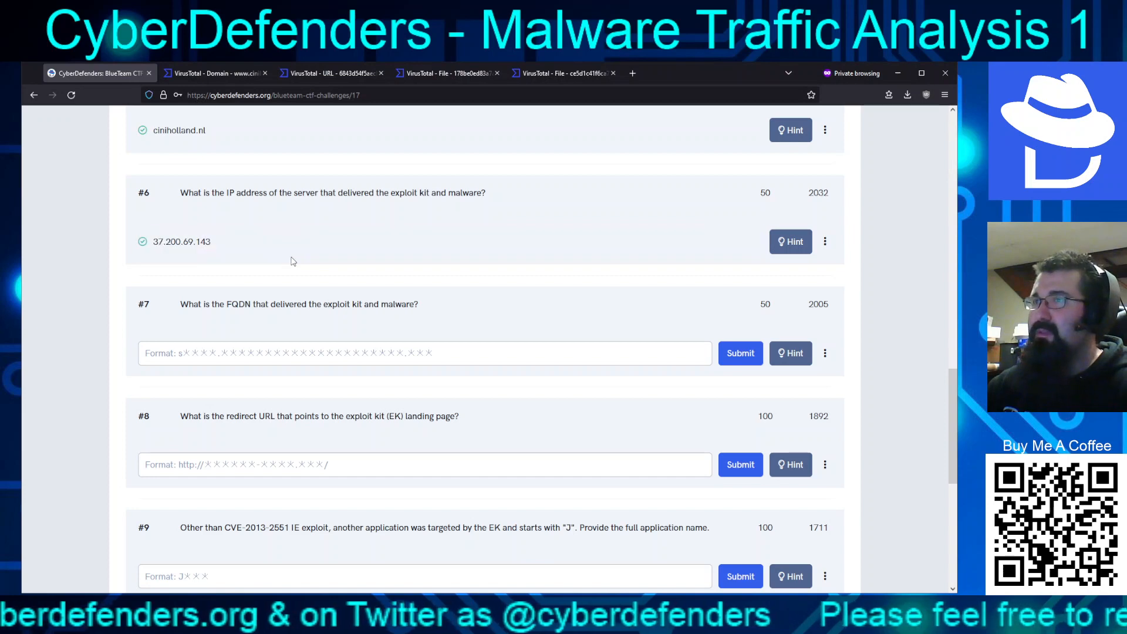
- Submit stand.trustandprobaterealty.com in question 7 as the FQDN that delivered the exploit kit and malware
click(297, 351)
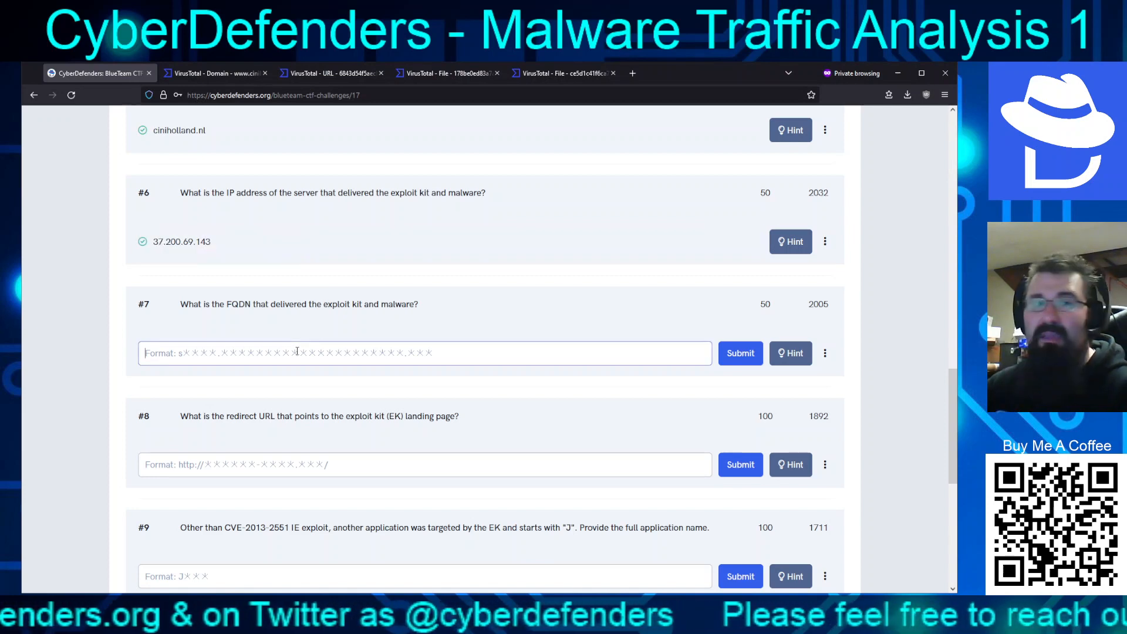
text(stand)
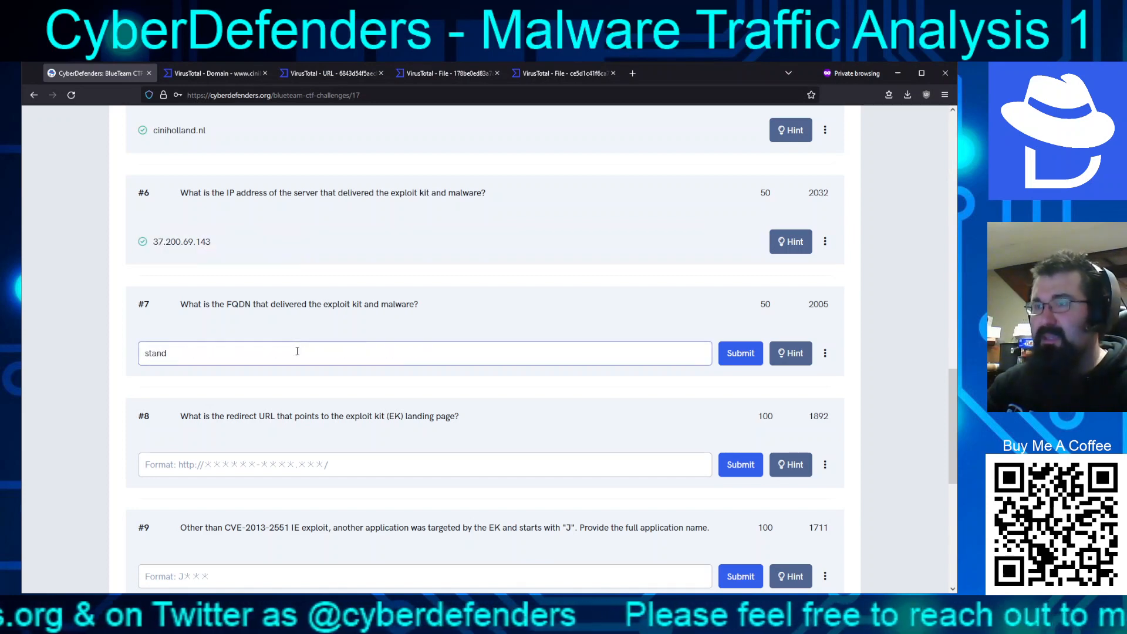
text(.)
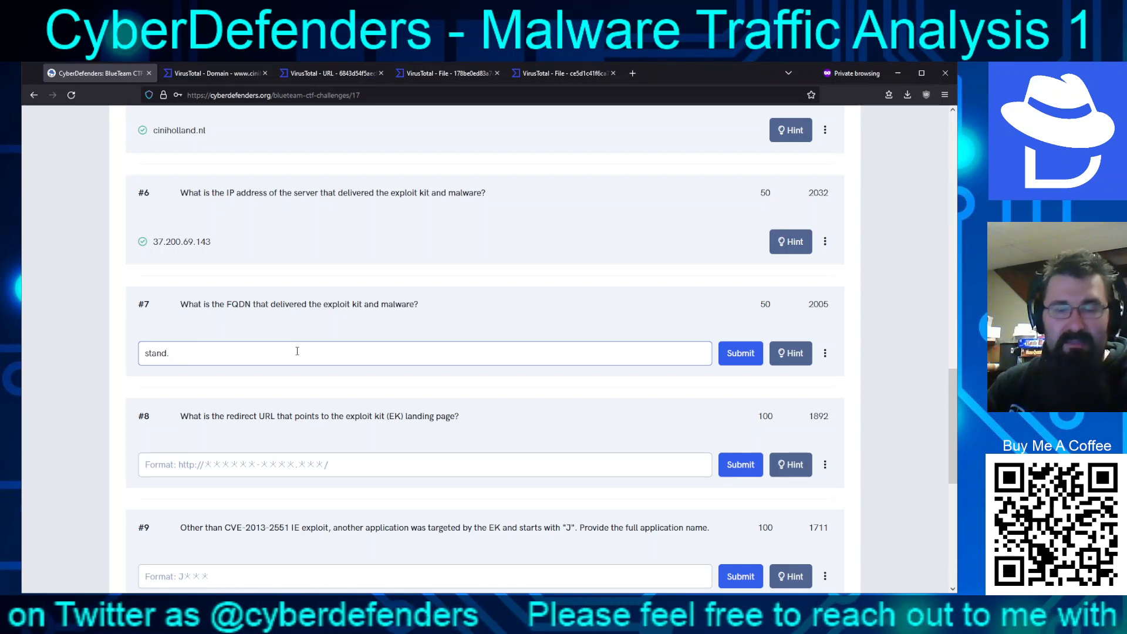
text(trustand)
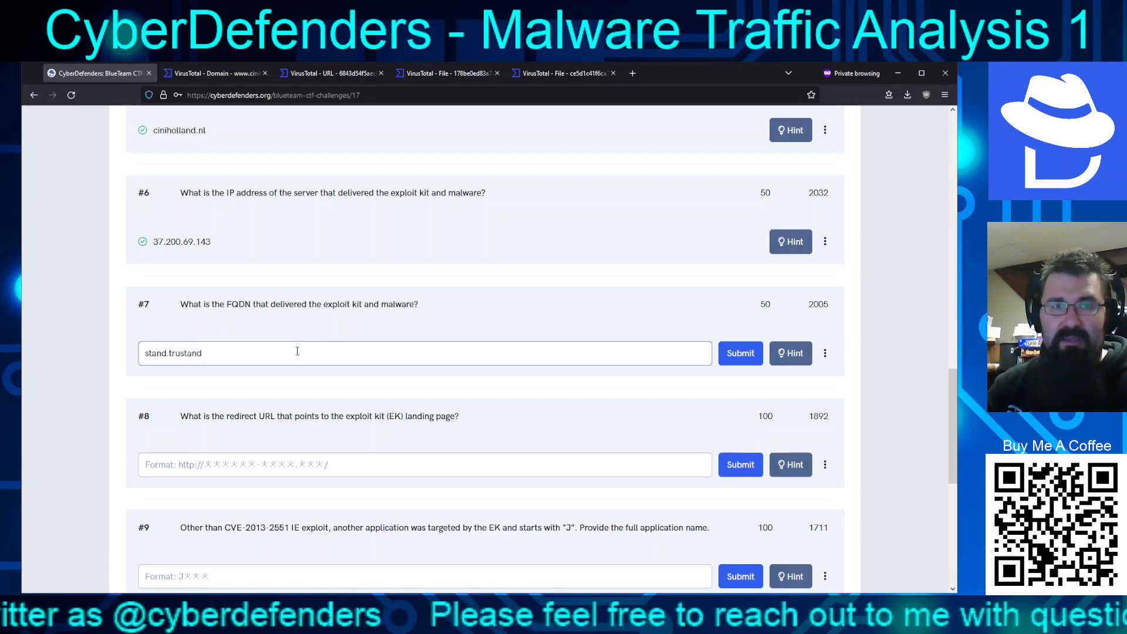
text(probate)
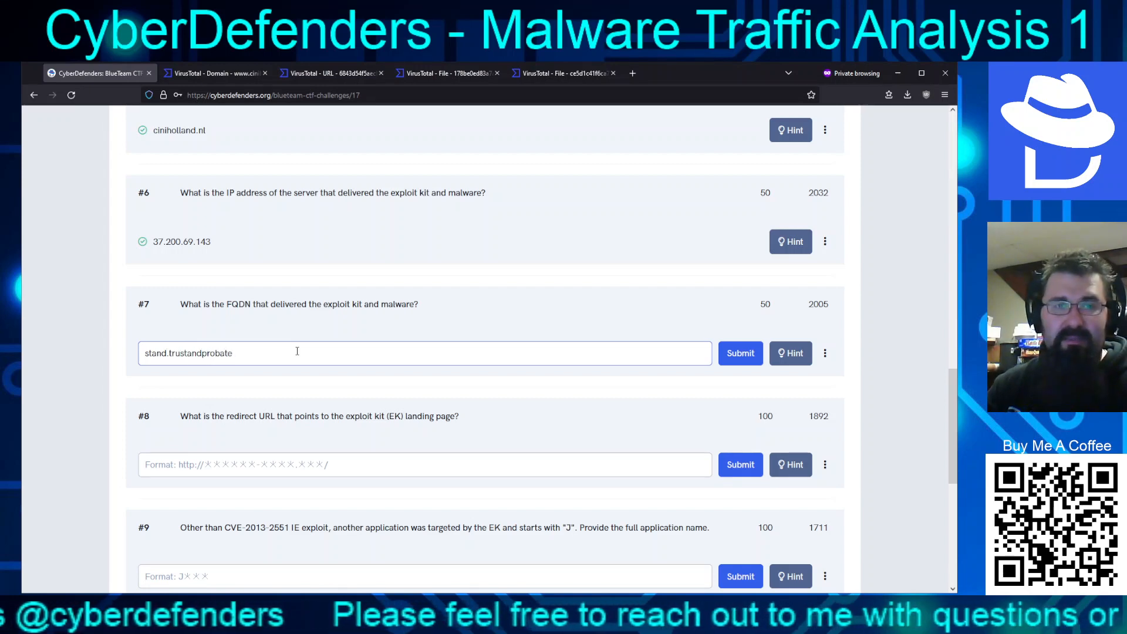
text(rea)
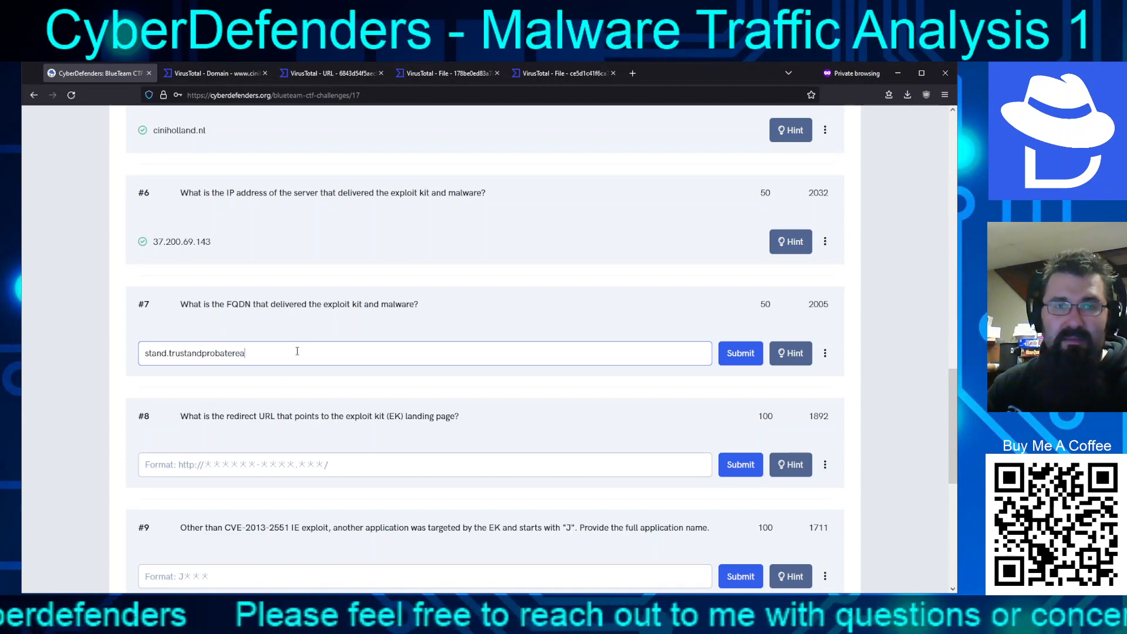
text(lty.com)
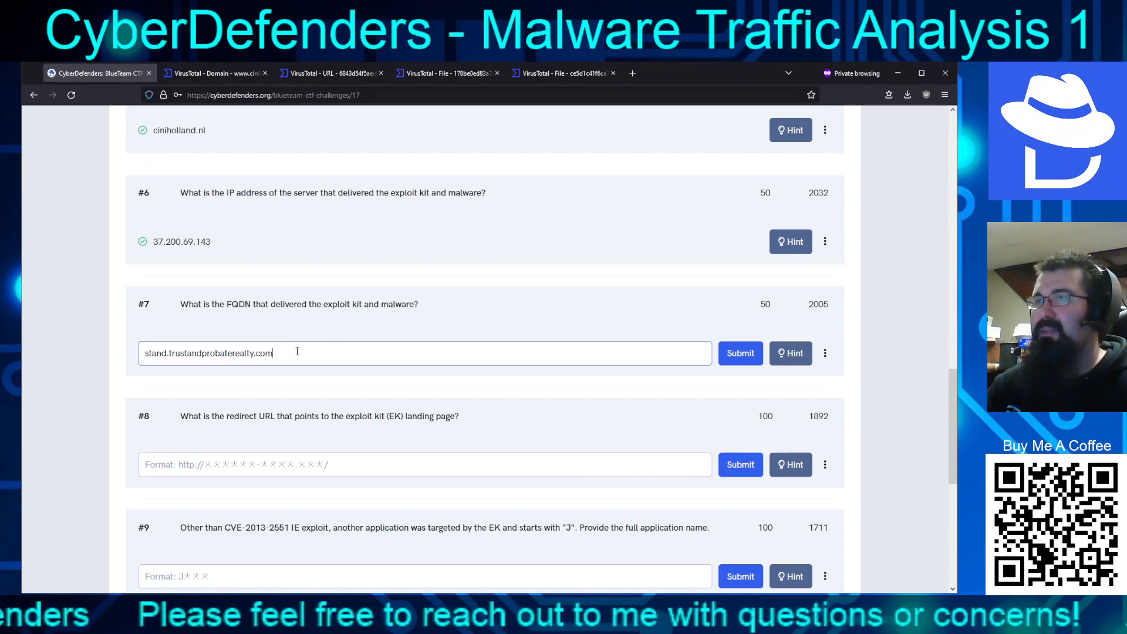
key(Return)
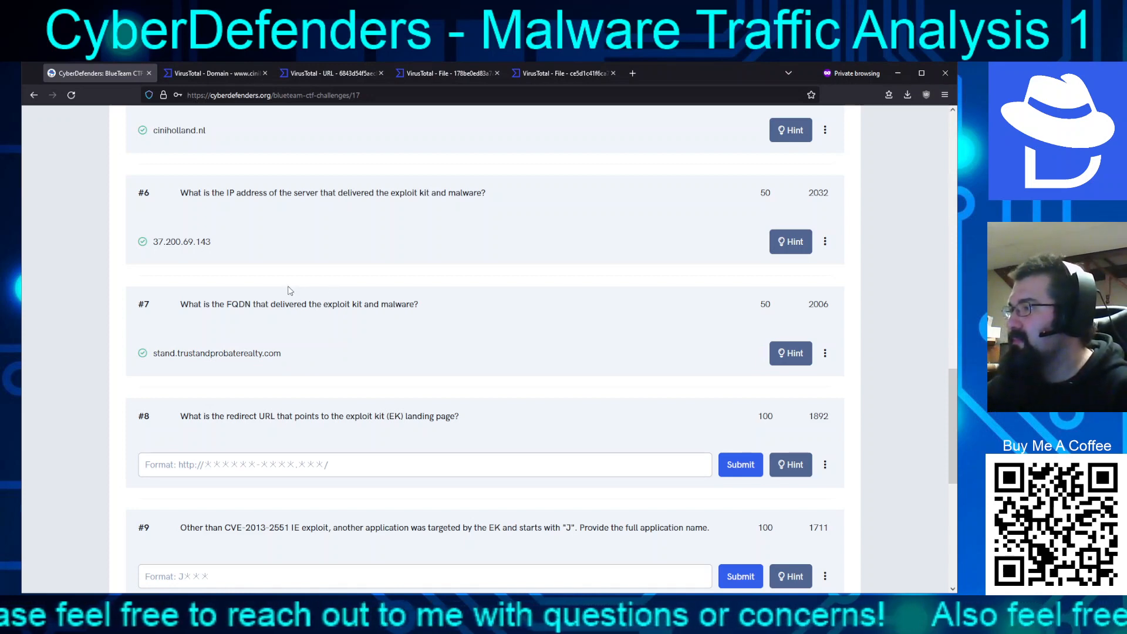
scroll(286, 284, down, 4)
scroll(286, 283, up, 1)
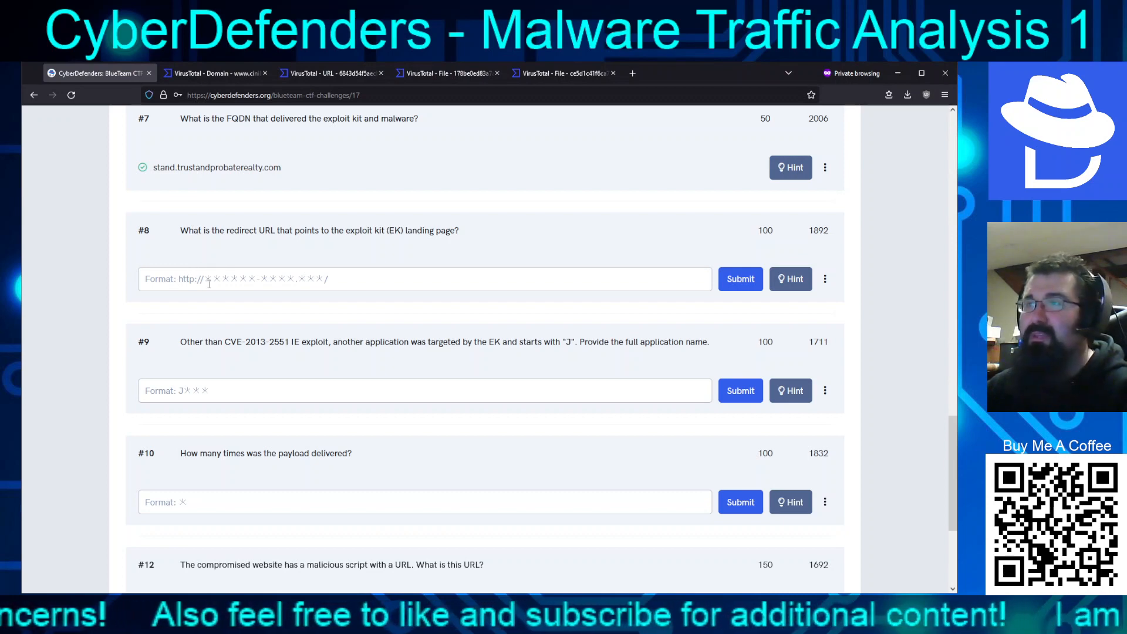
click(207, 283)
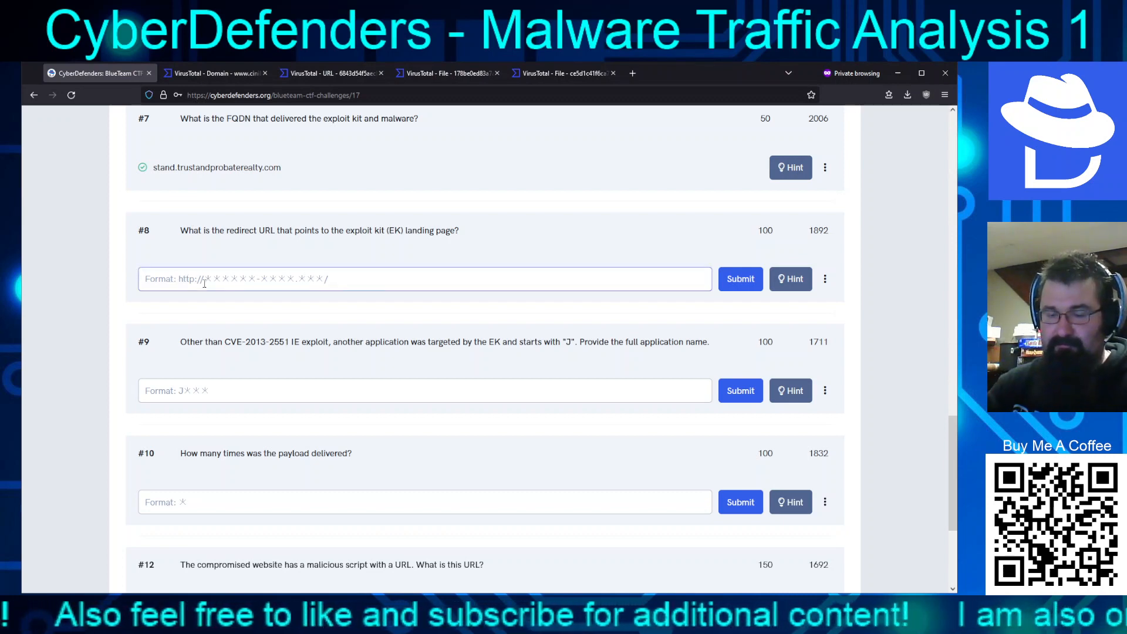
text(http)
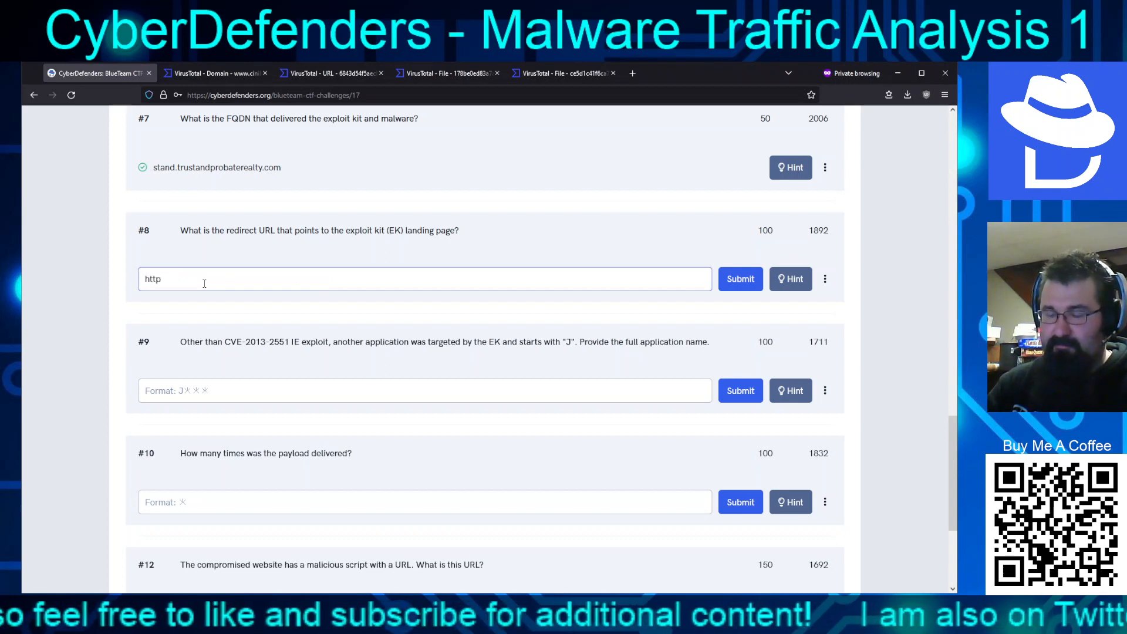
text(://24c)
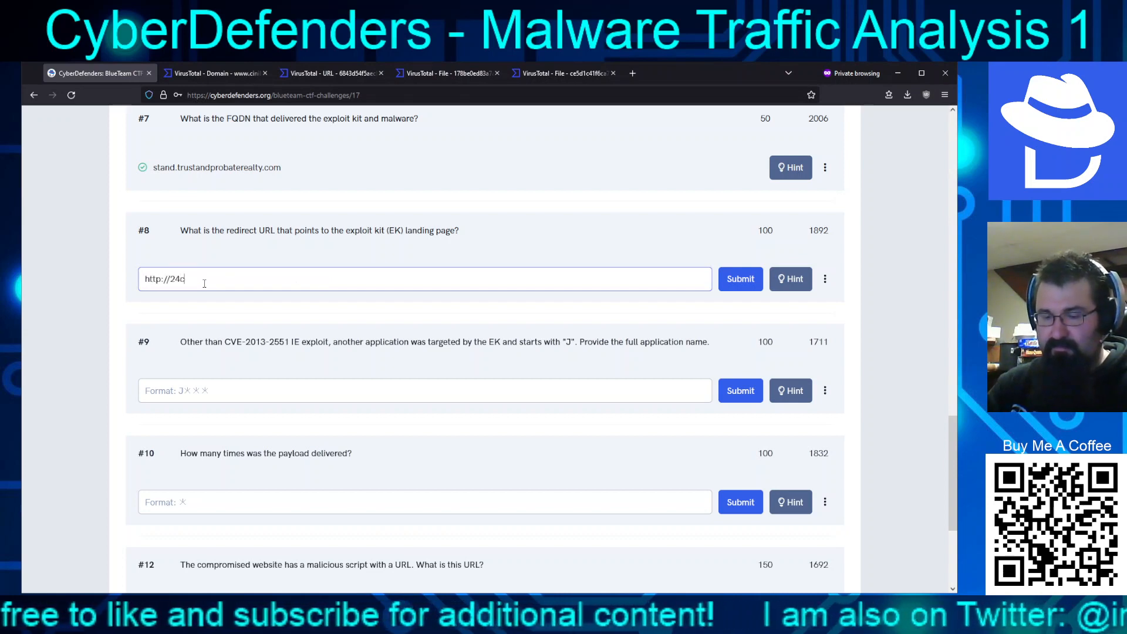
text(orp-shop.com)
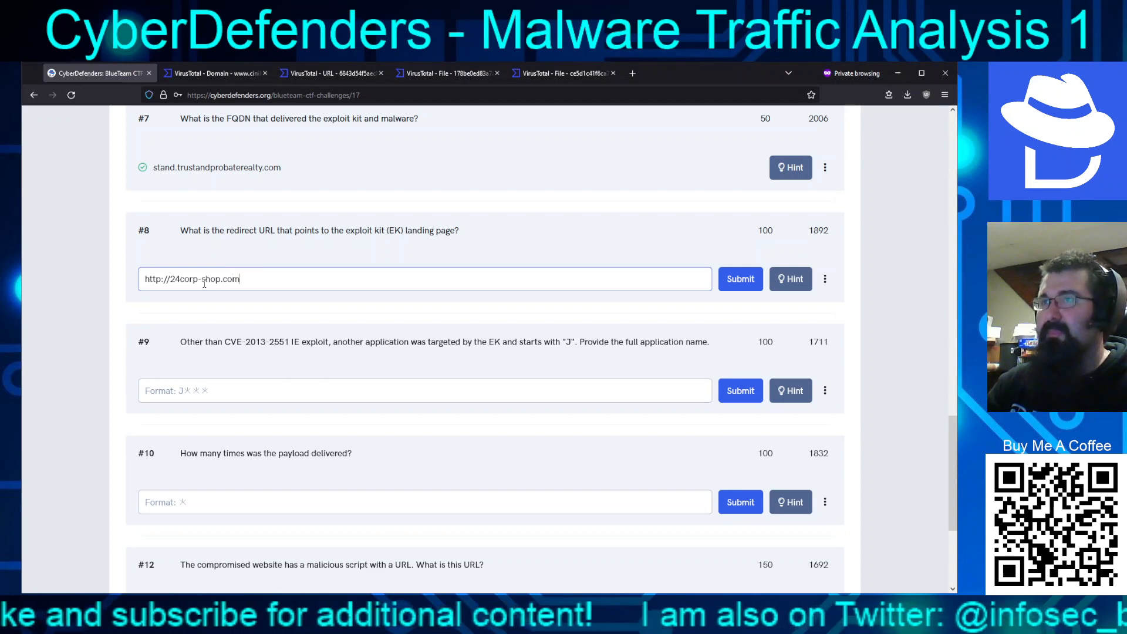
key(Return)
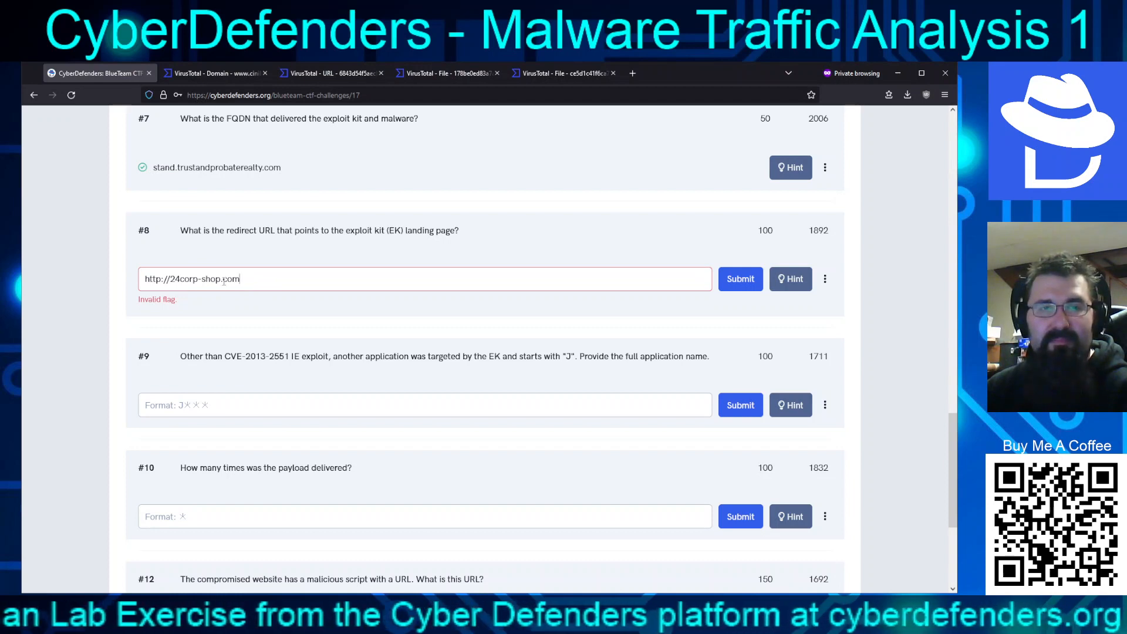
key(ctrl+a)
key(ctrl+c)
key(BackSpace)
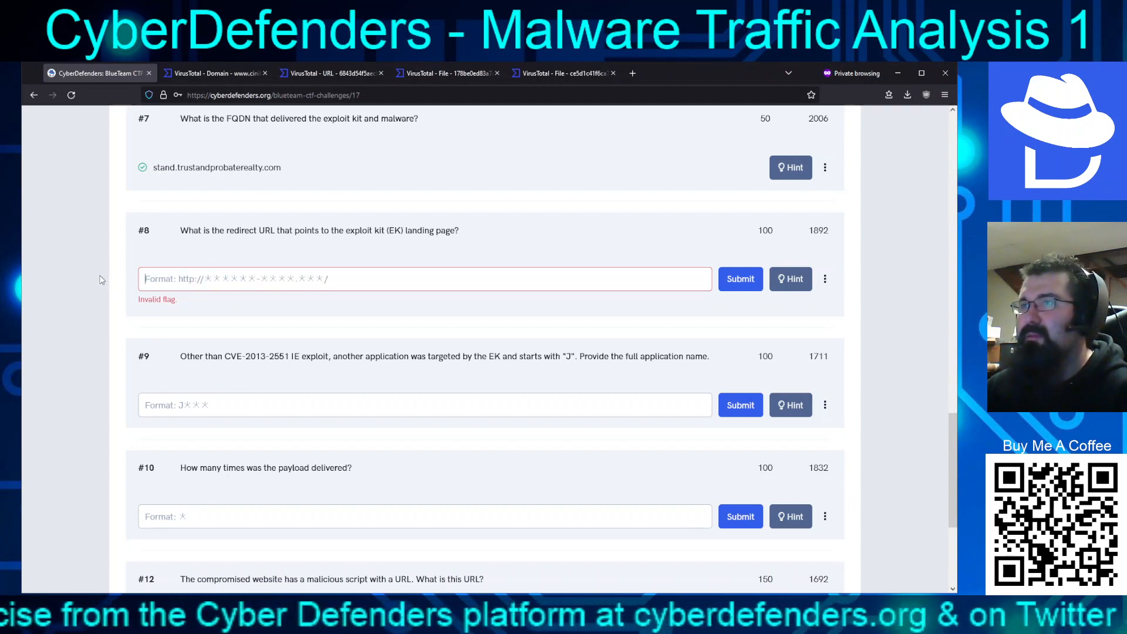
key(ctrl+v)
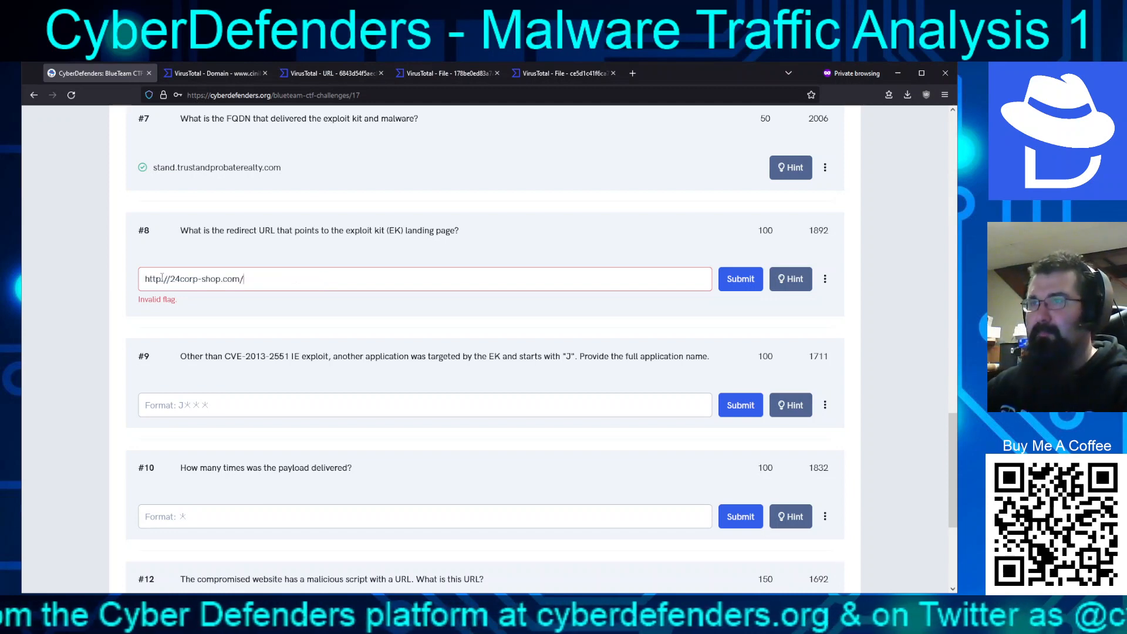
key(Return)
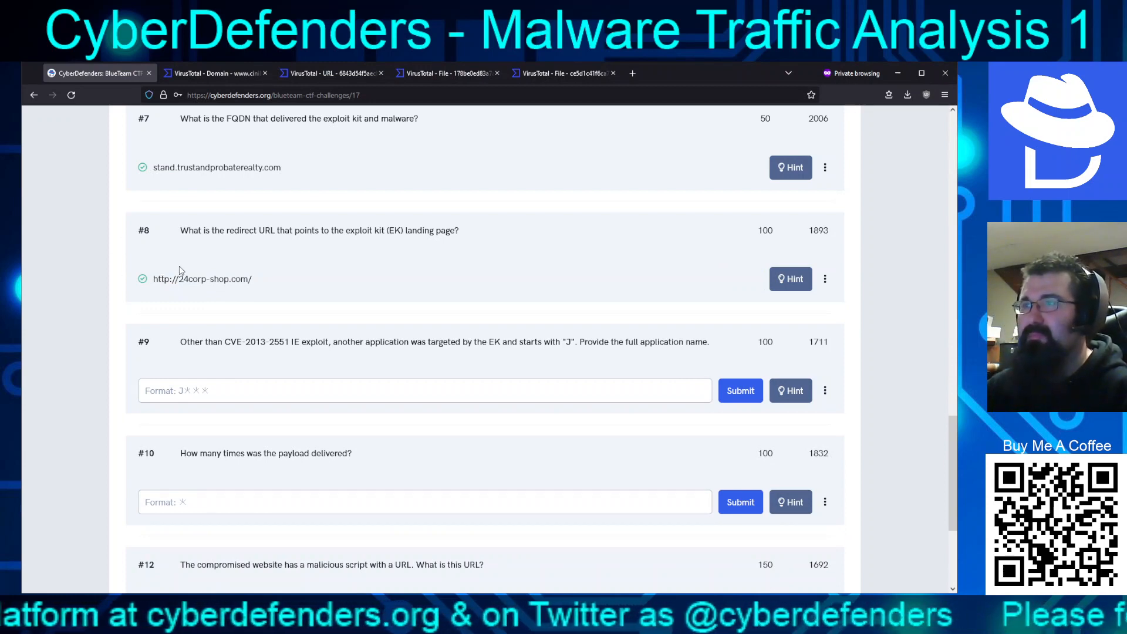
scroll(181, 271, down, 2)
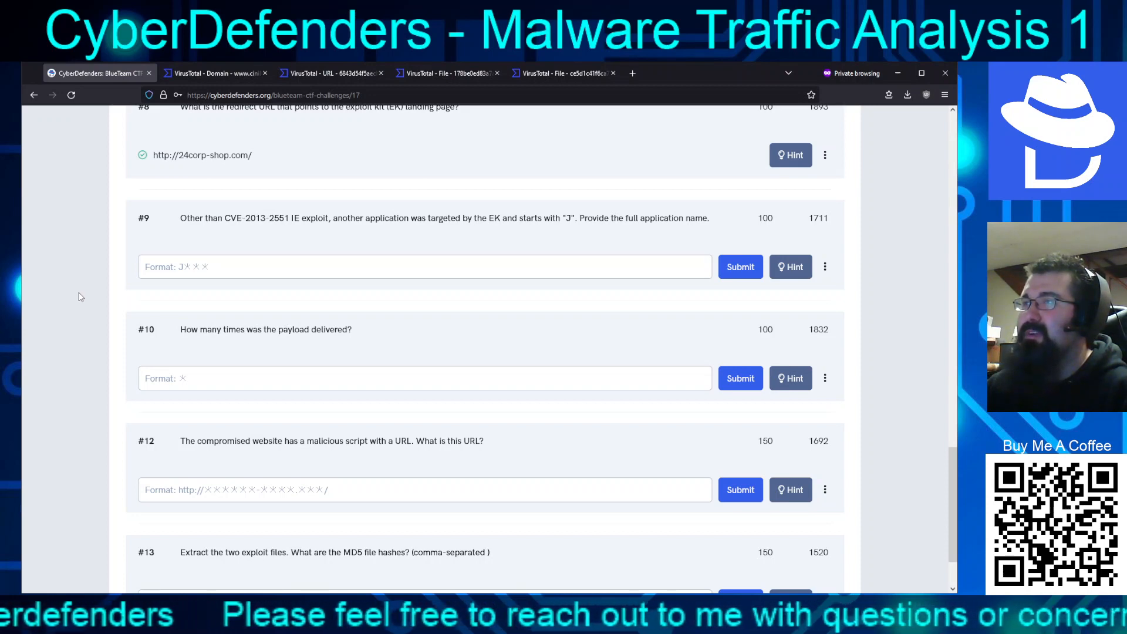
click(252, 266)
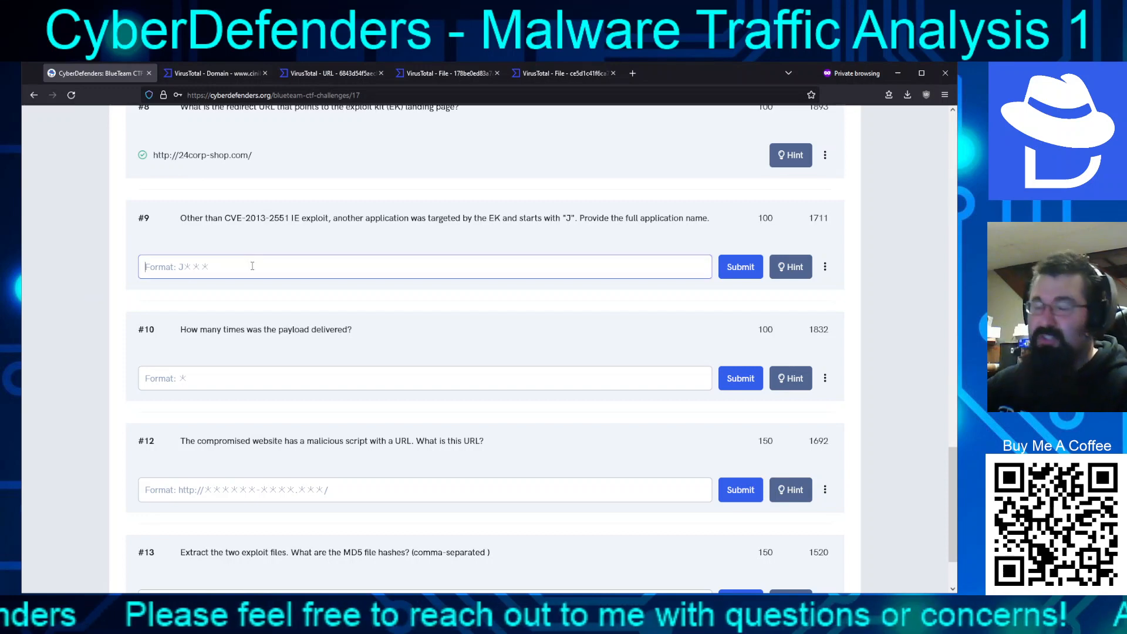
text(JAVA)
key(Return)
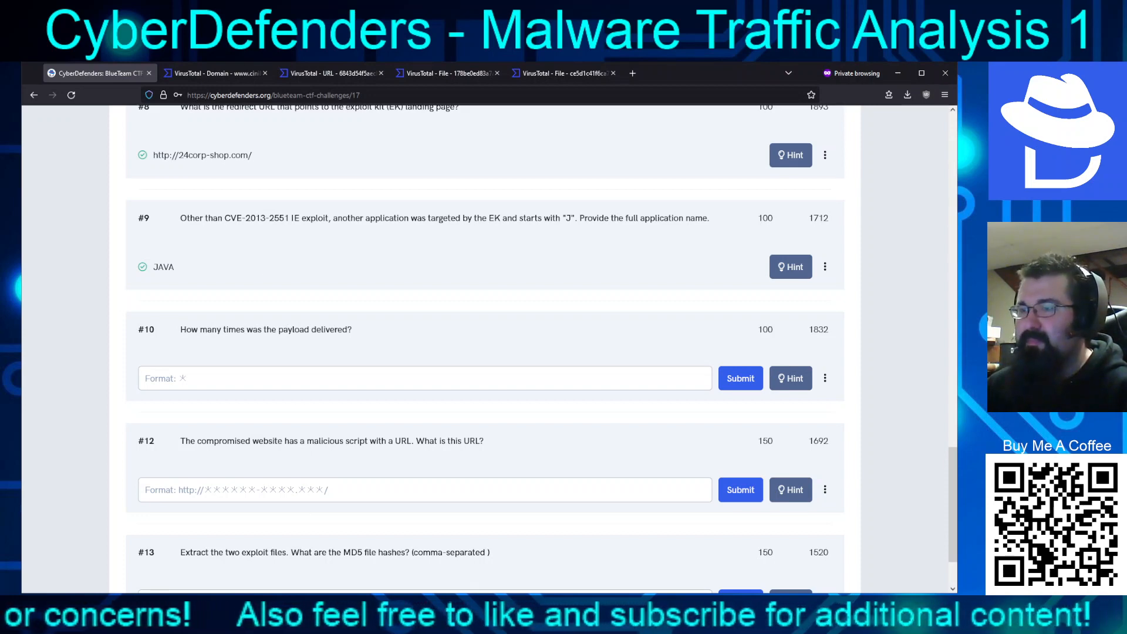
- Read the remaining questions, switch to NetworkMiner and examine the html, jar, swf and msdownload files from stand.trustandprobaterealty.com to count payload deliveries
key(alt+Tab)
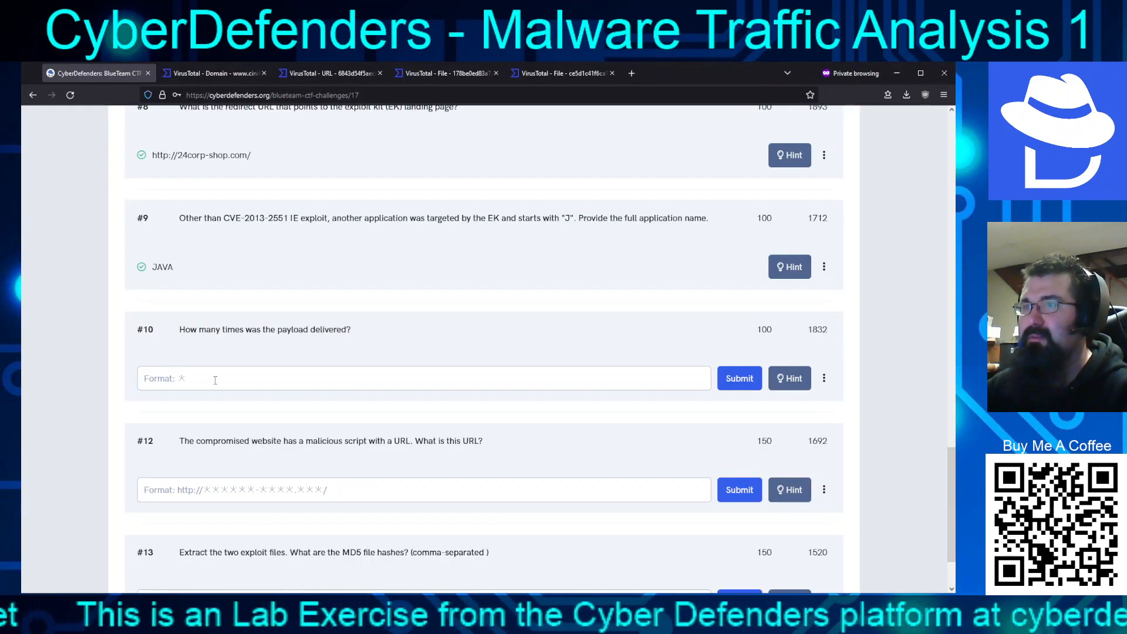
scroll(214, 381, down, 3)
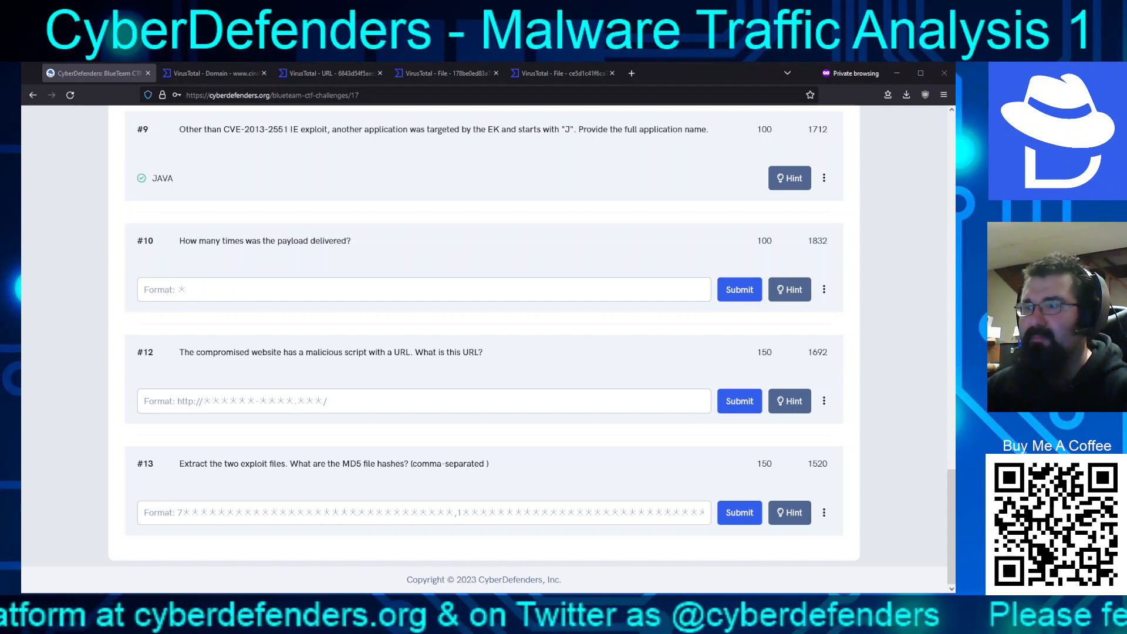
key(alt+Tab)
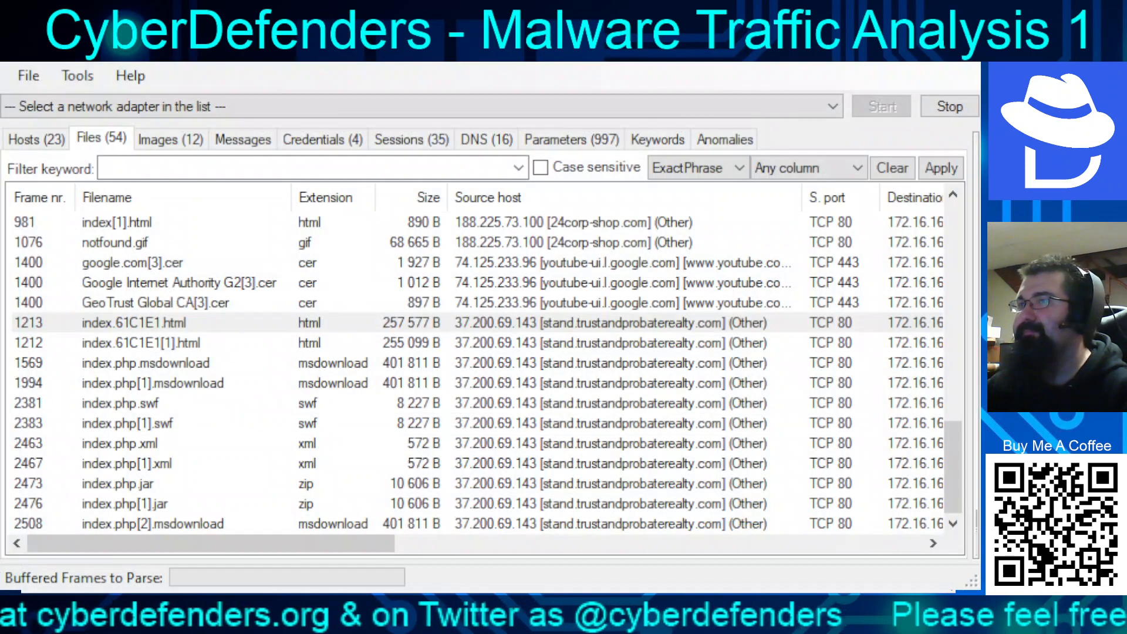
click(188, 343)
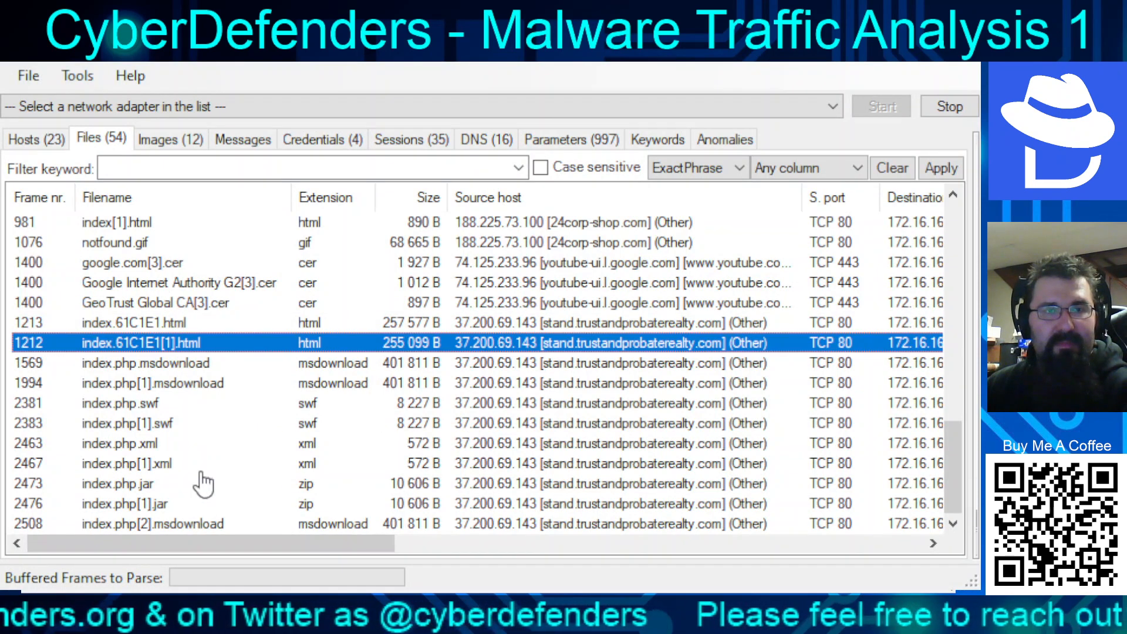
click(130, 484)
click(139, 504)
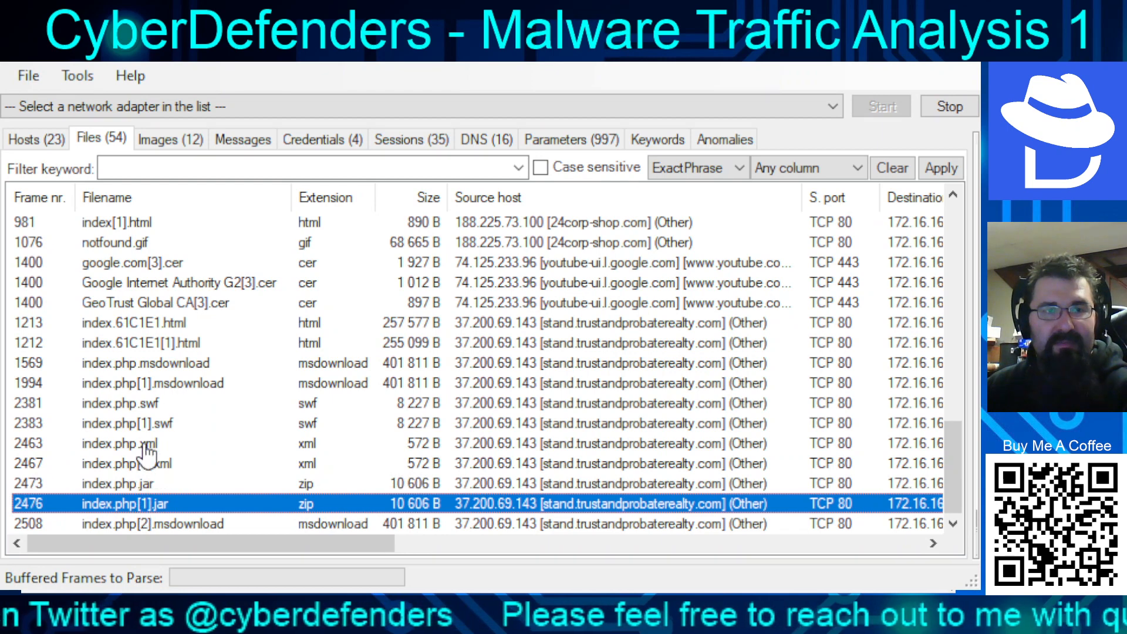
click(151, 404)
click(151, 425)
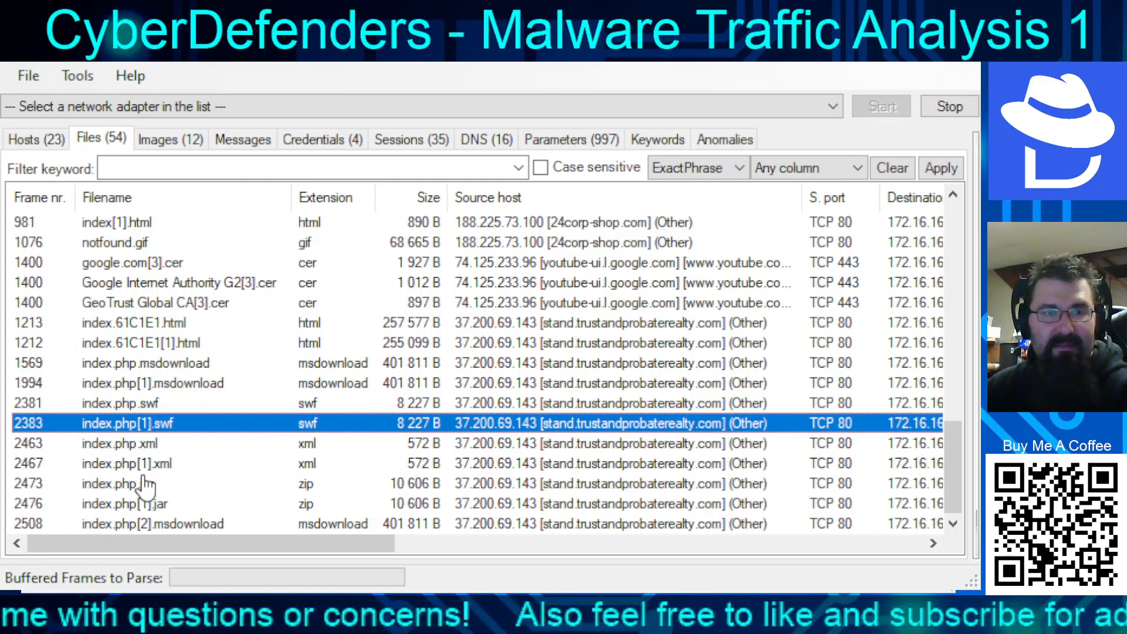
click(197, 524)
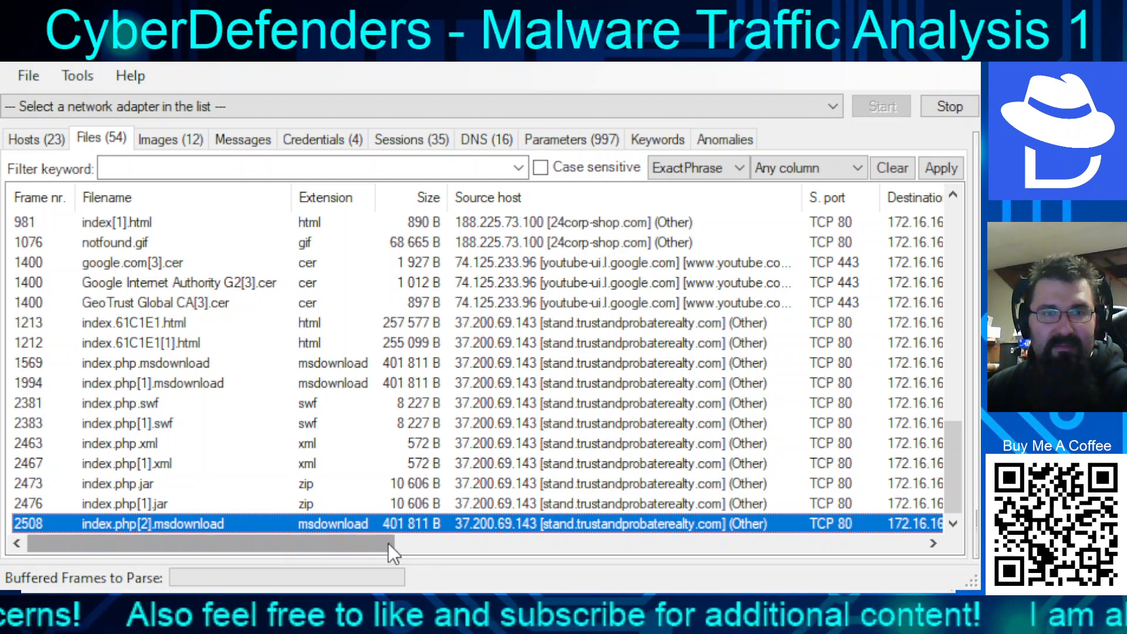
drag(467, 544, 126, 558)
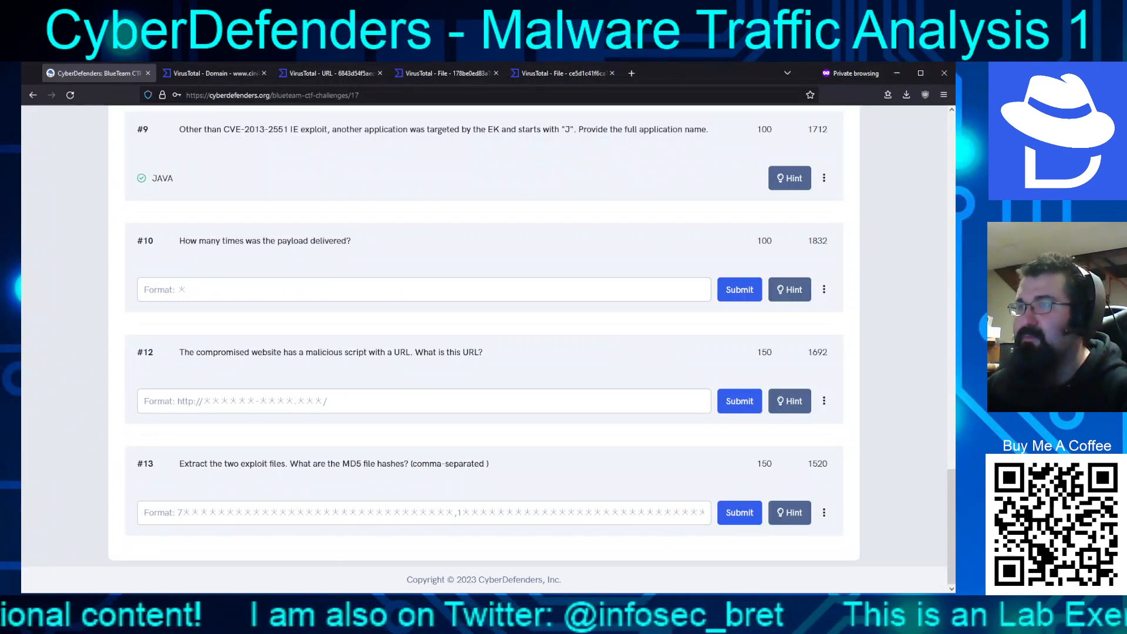
- Return to the CyberDefenders page and try to submit 2 as the number of payload deliveries in question 10
click(230, 291)
text(2)
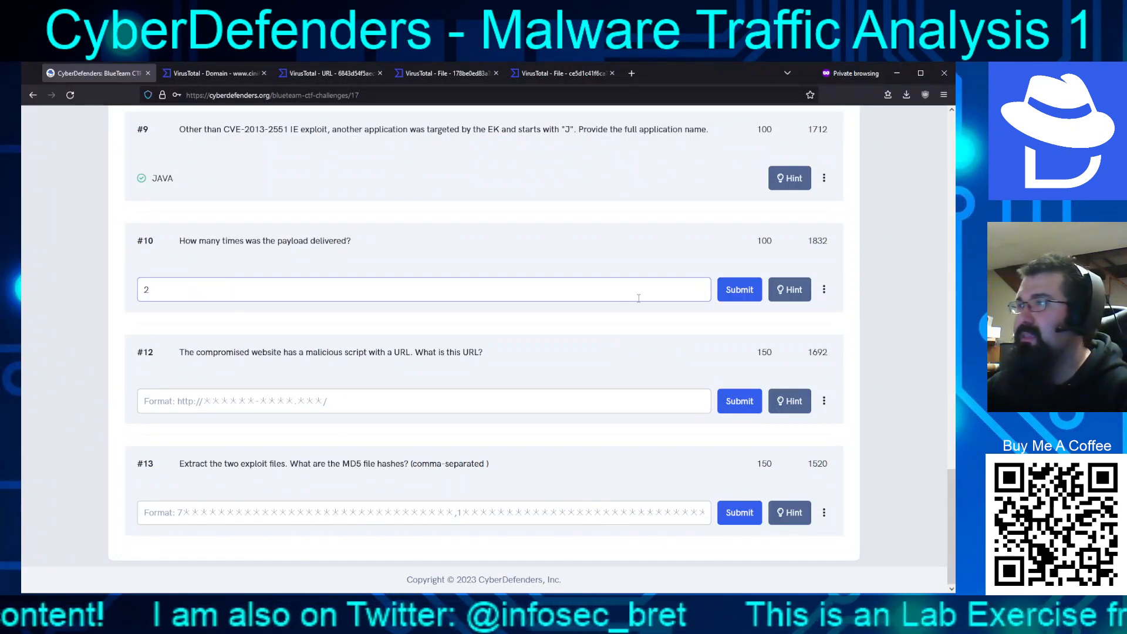
key(Return)
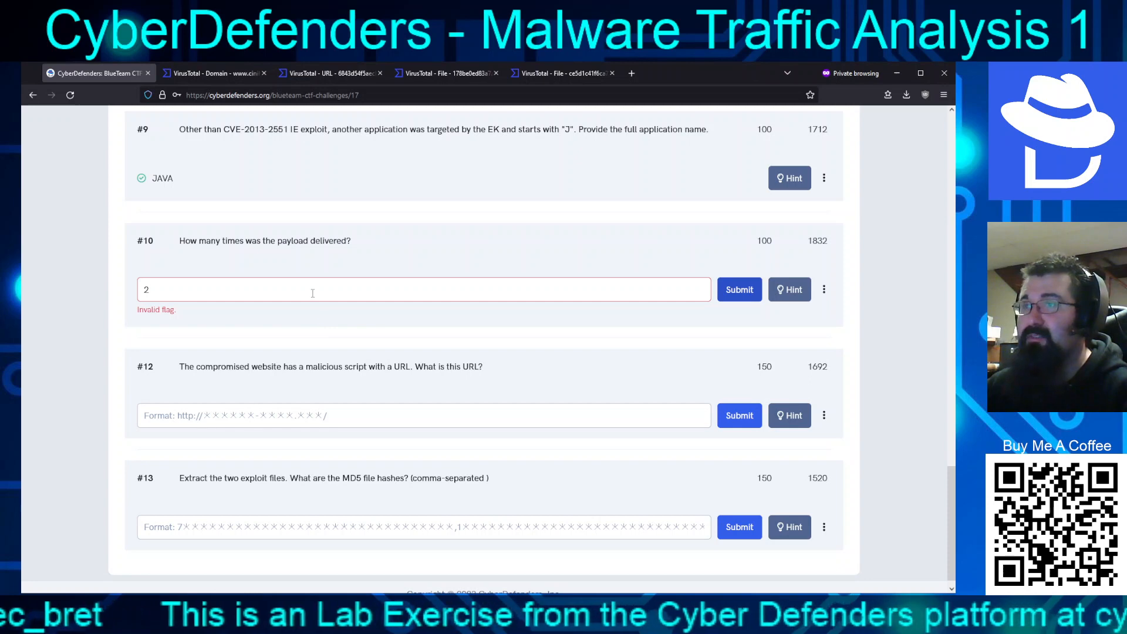
- Replace the payload delivery count in question 10 with 3 and submit it
key(BackSpace)
text(3)
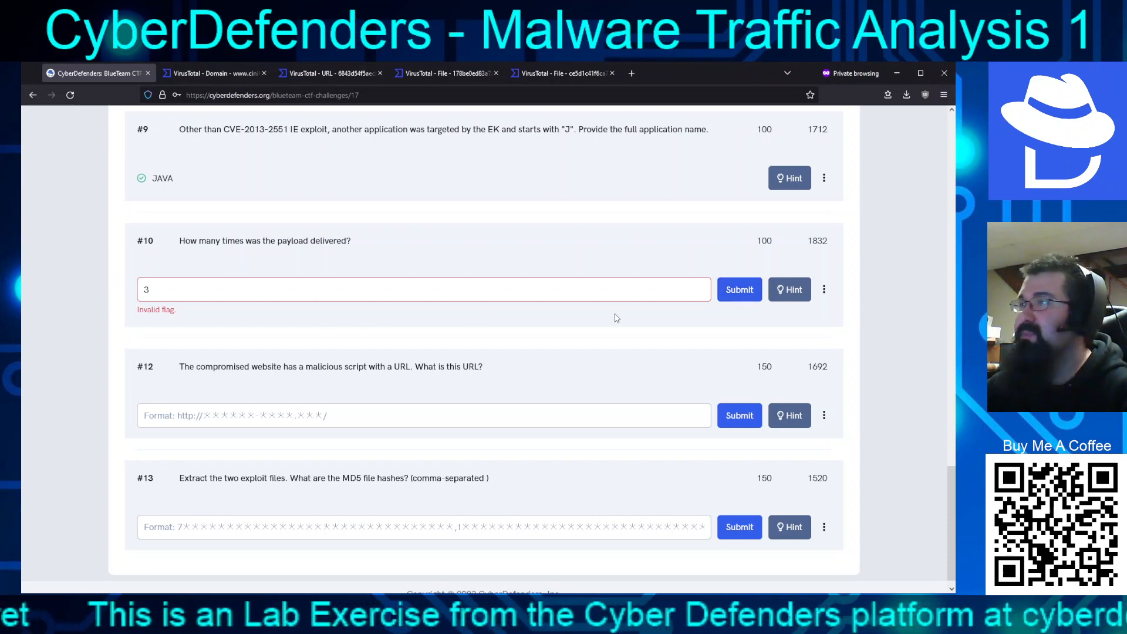
click(727, 299)
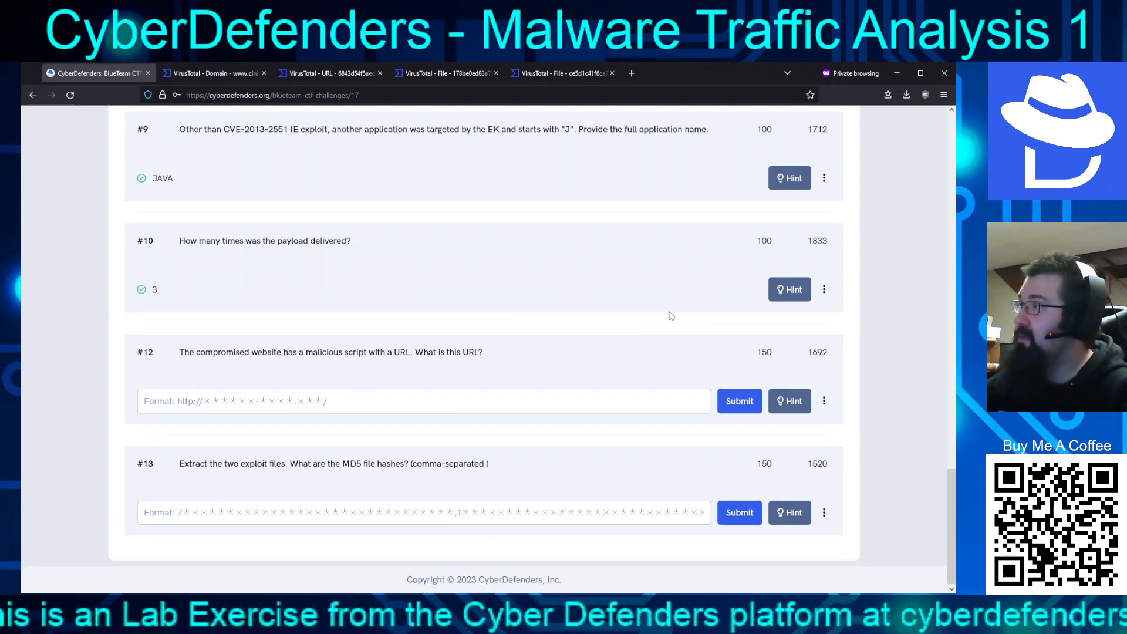
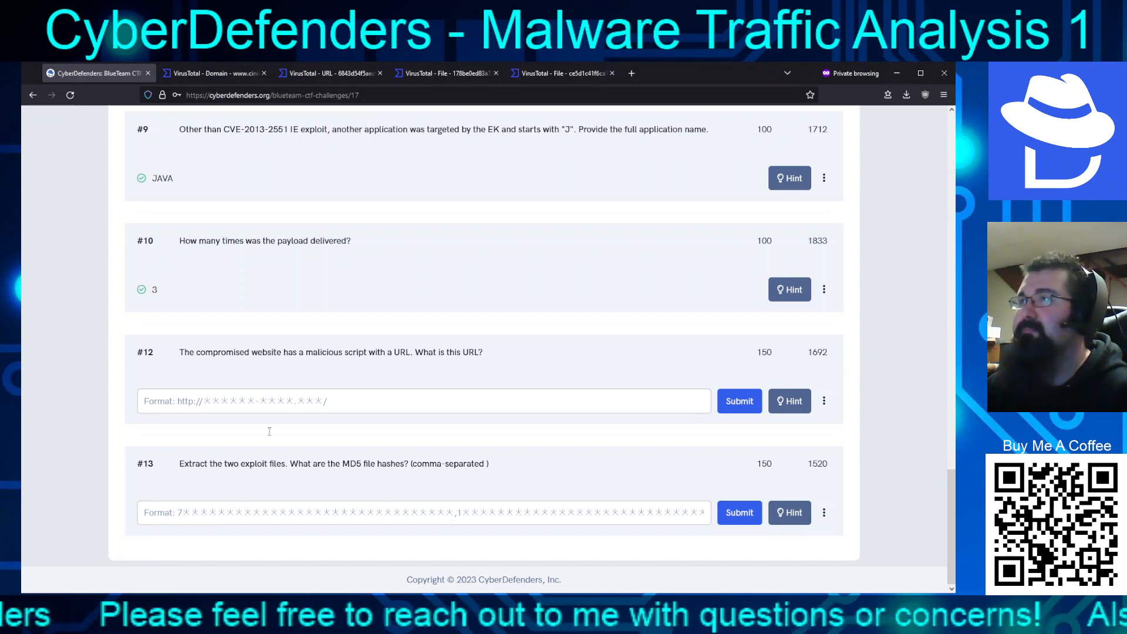
- Duplicate the JAR file's VirusTotal report tab and look up hash e2e33b802a0d939d07bd8291f23484c2f68ccc33dc0655eb4493e5d3aebc0747 in the original tab
click(457, 74)
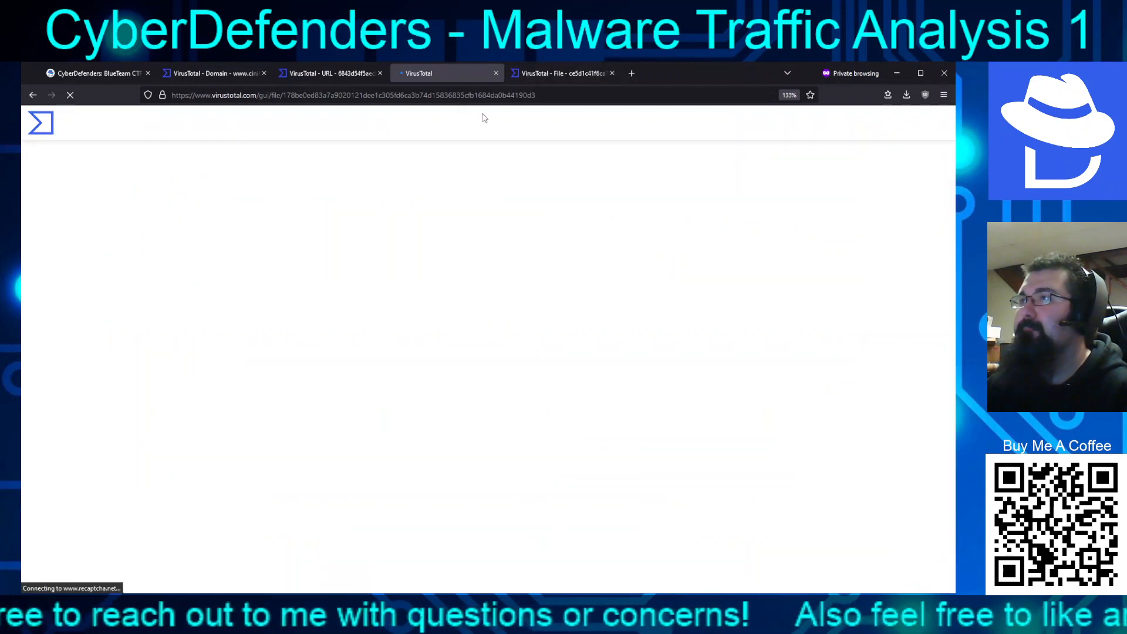
click(481, 151)
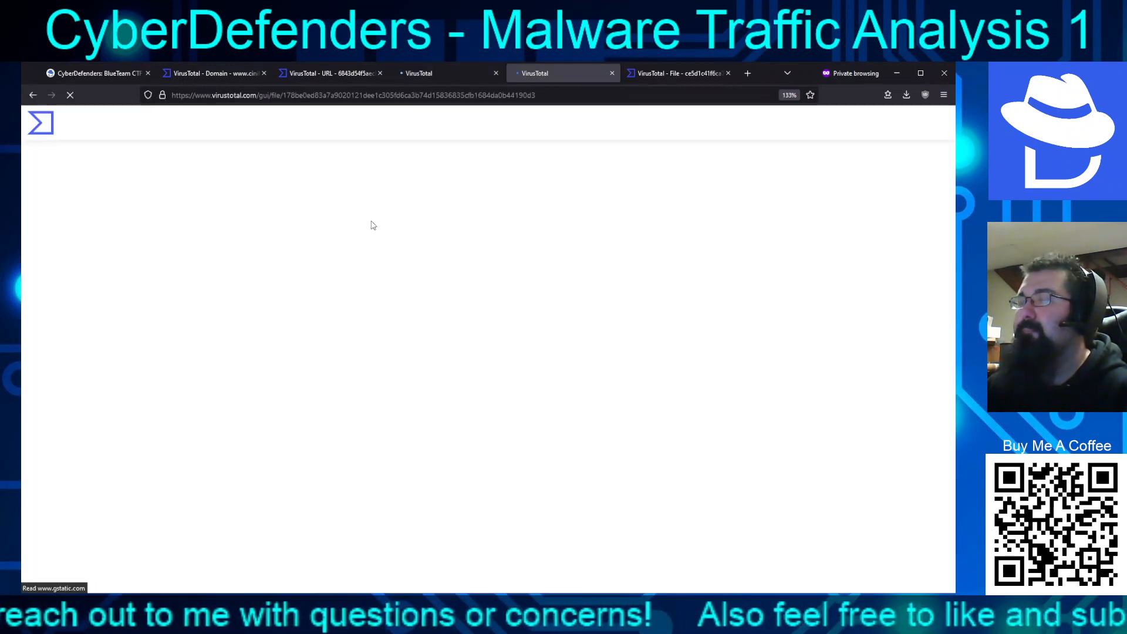
click(428, 72)
click(367, 129)
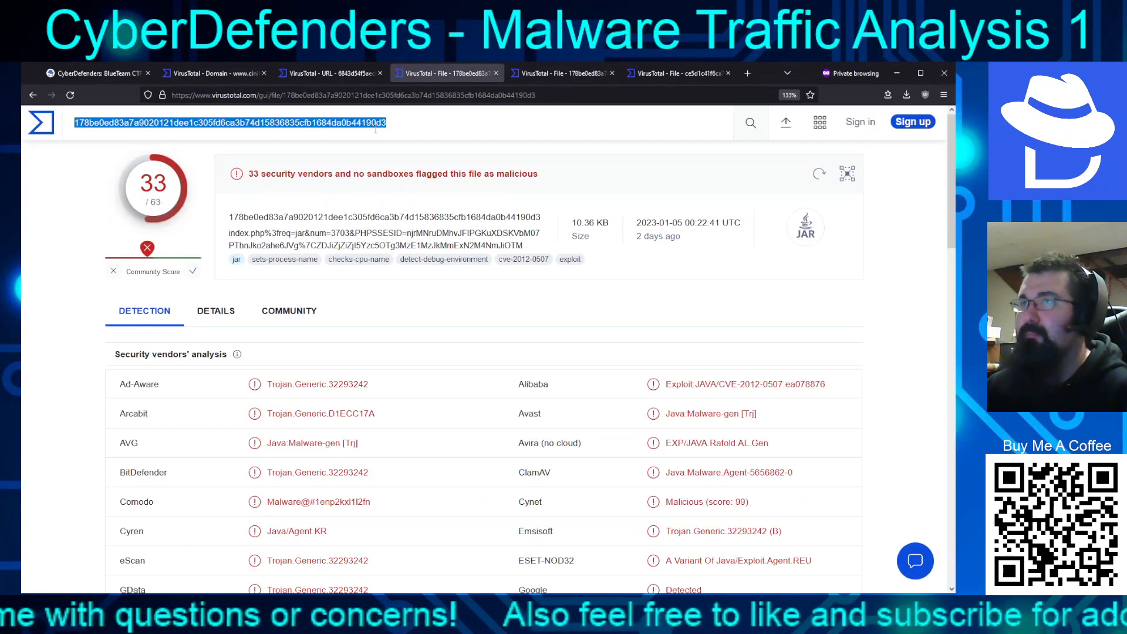
text(e2e33b802a0d939d07bd8291f23484c2f68ccc33dc0655eb4493e5d3aebc0747)
key(Return)
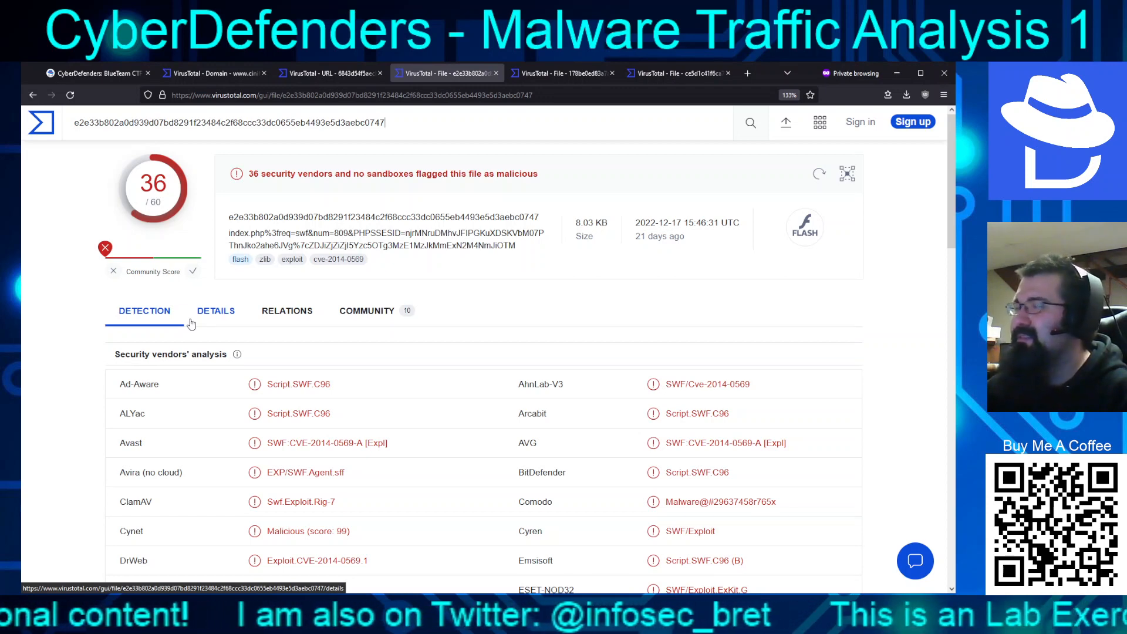
- Check question 13, and view the file details with MD5 hashes in the VirusTotal reports of the JAR file and the 392.39 KB index.php file
click(121, 79)
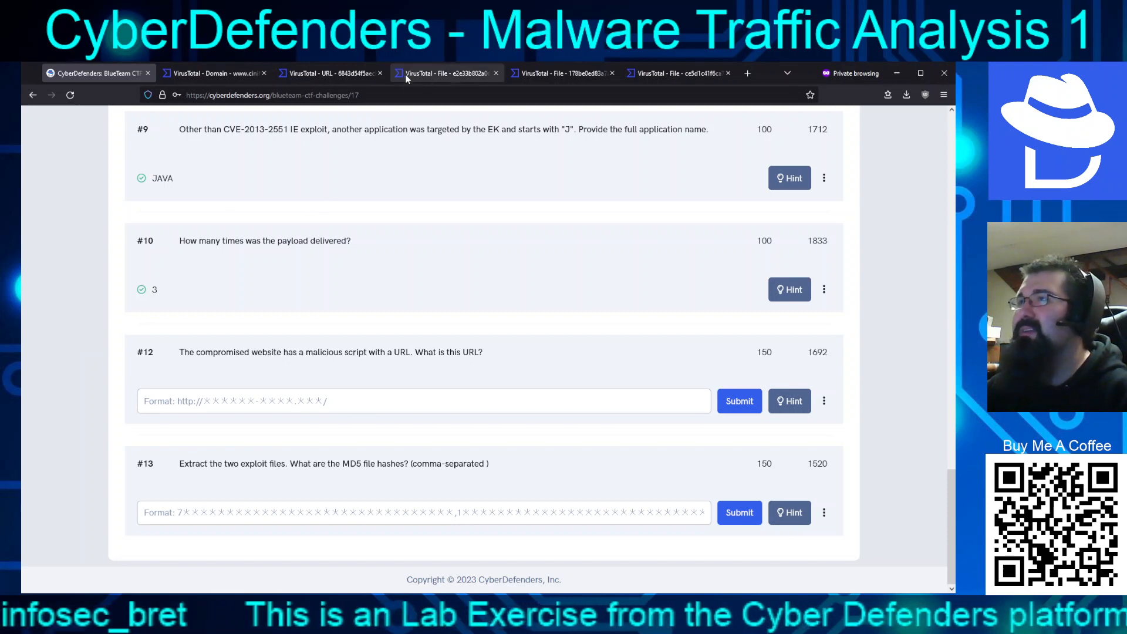
click(326, 74)
click(440, 73)
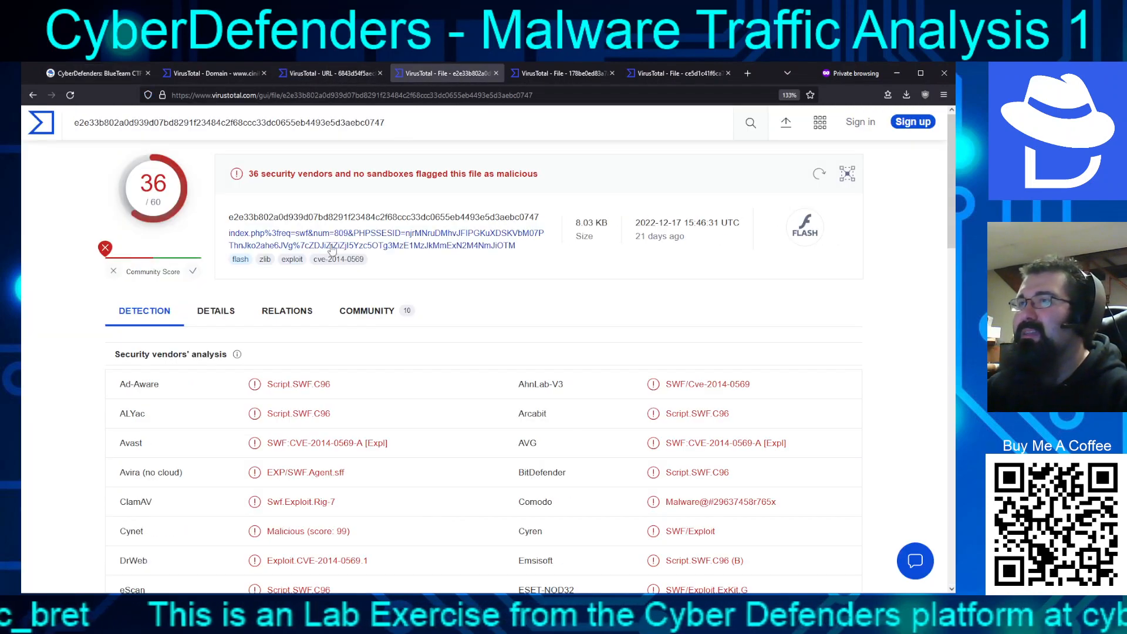
click(532, 72)
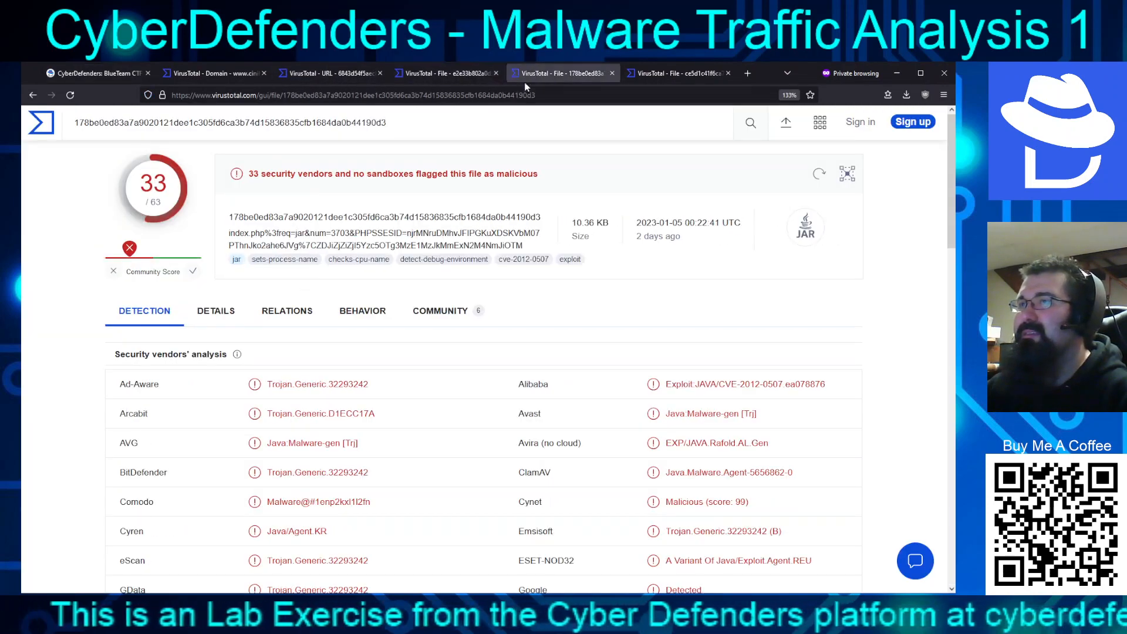
click(219, 310)
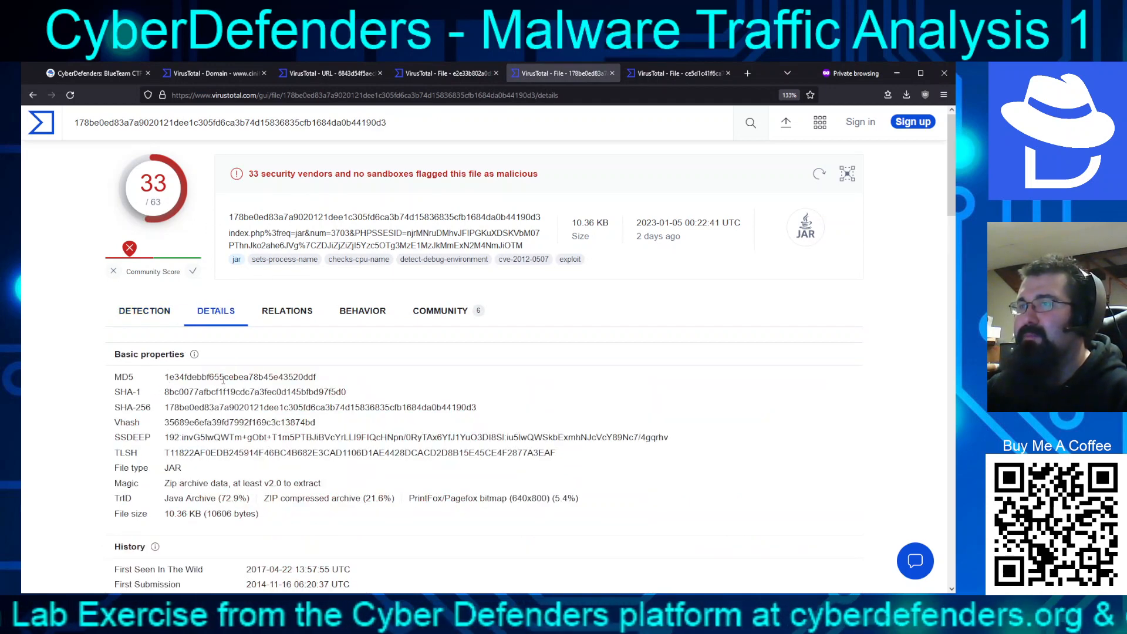
click(646, 76)
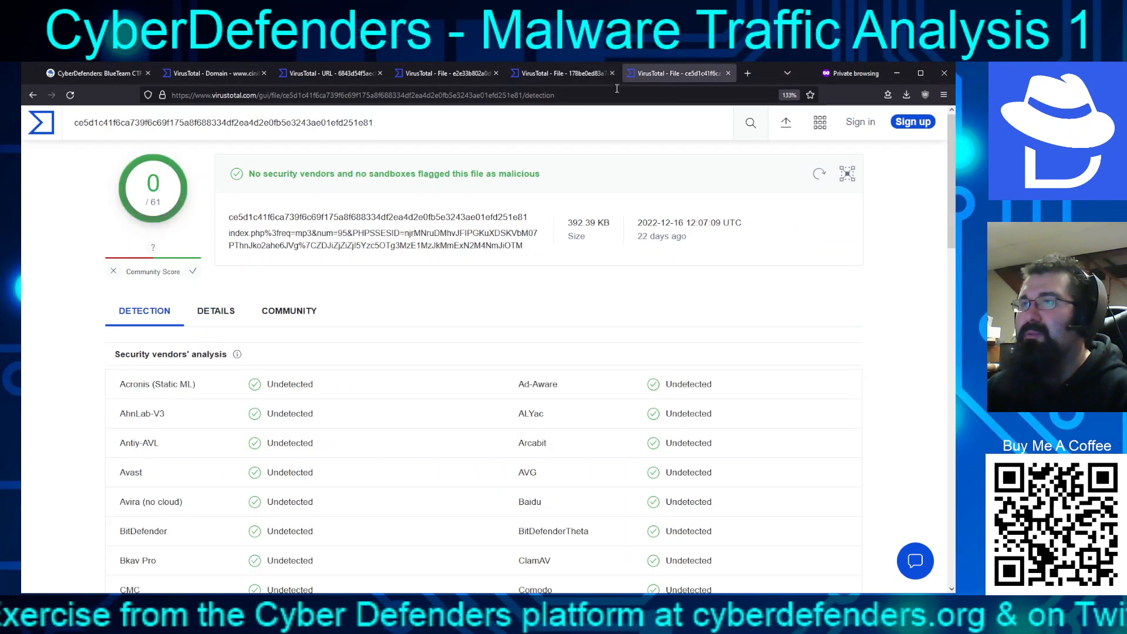
click(217, 316)
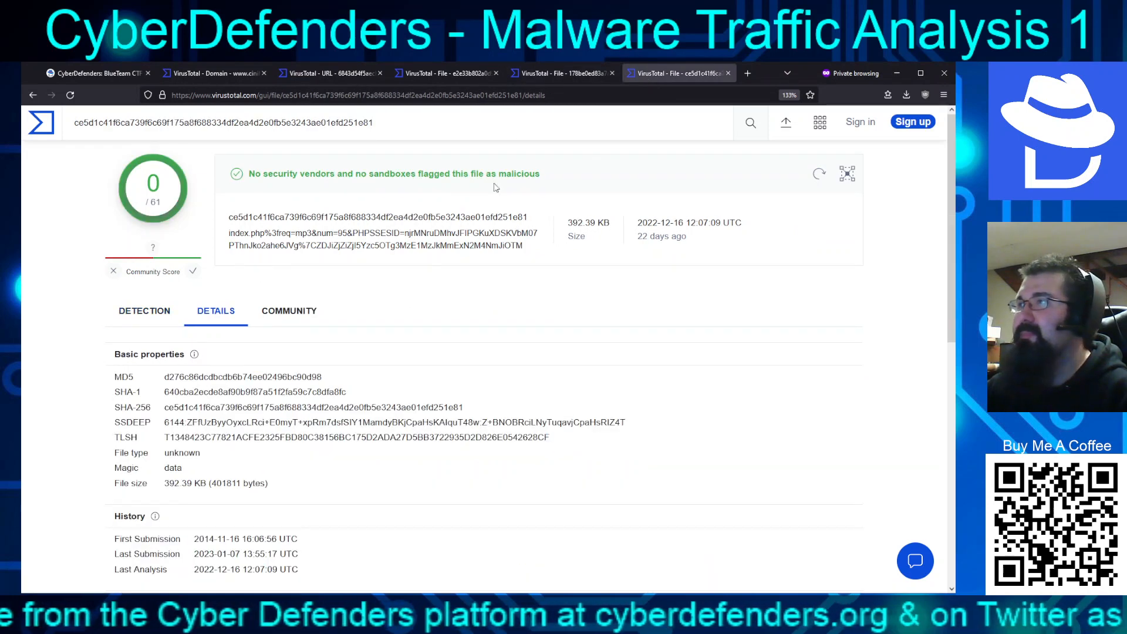
- Open the file details of the Flash file's VirusTotal report and compare its MD5 hash with the answer format of question 13
click(464, 75)
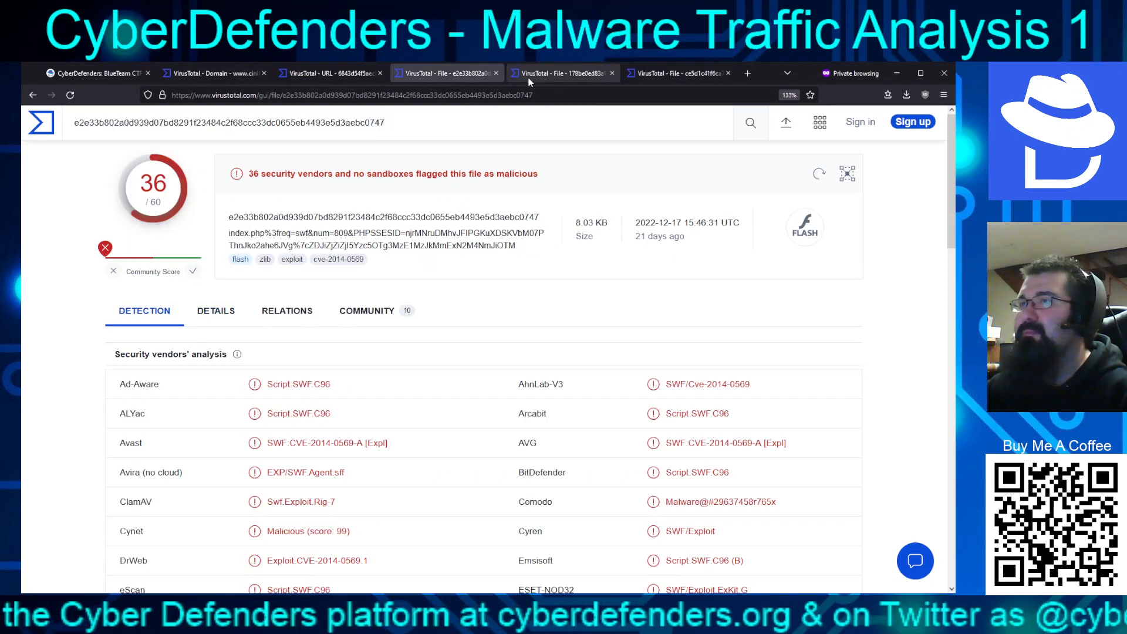
click(530, 76)
click(444, 76)
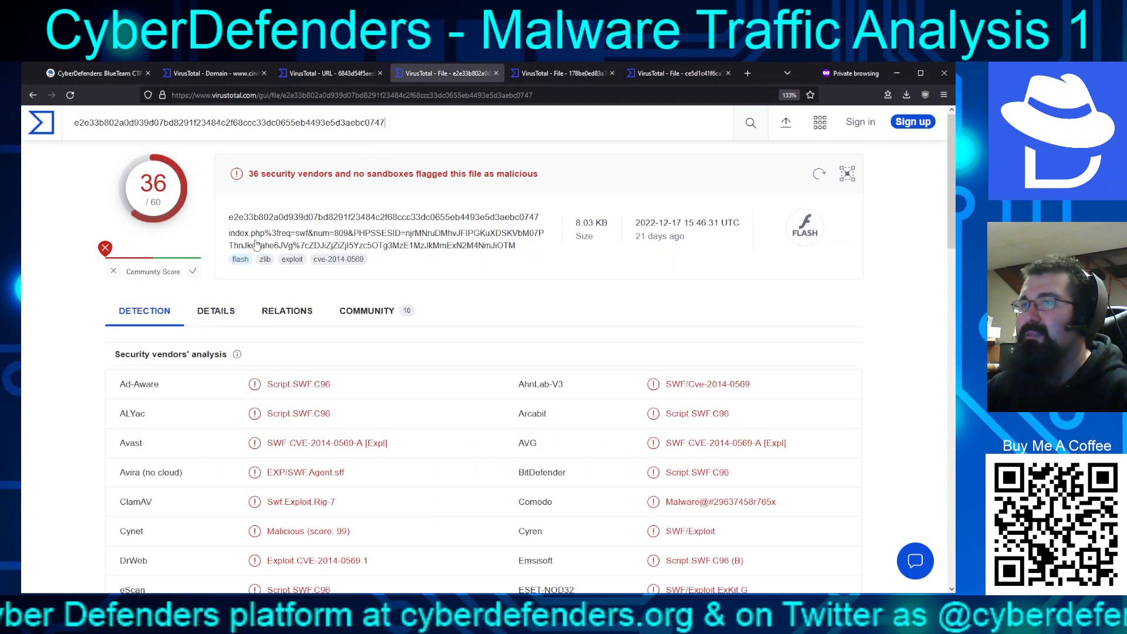
click(224, 318)
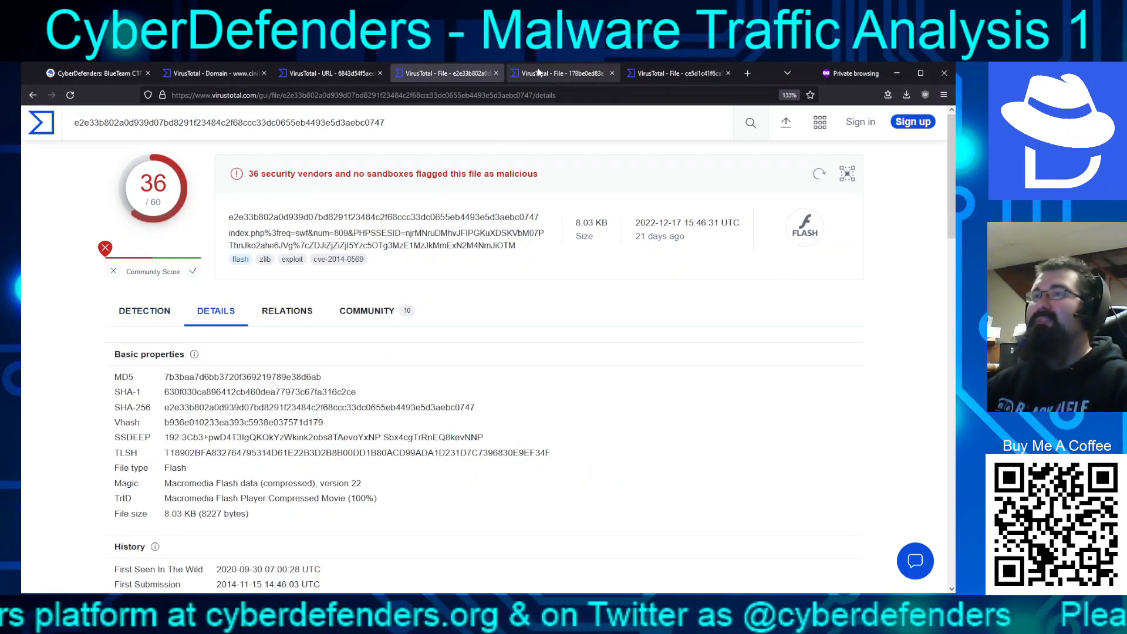
click(129, 77)
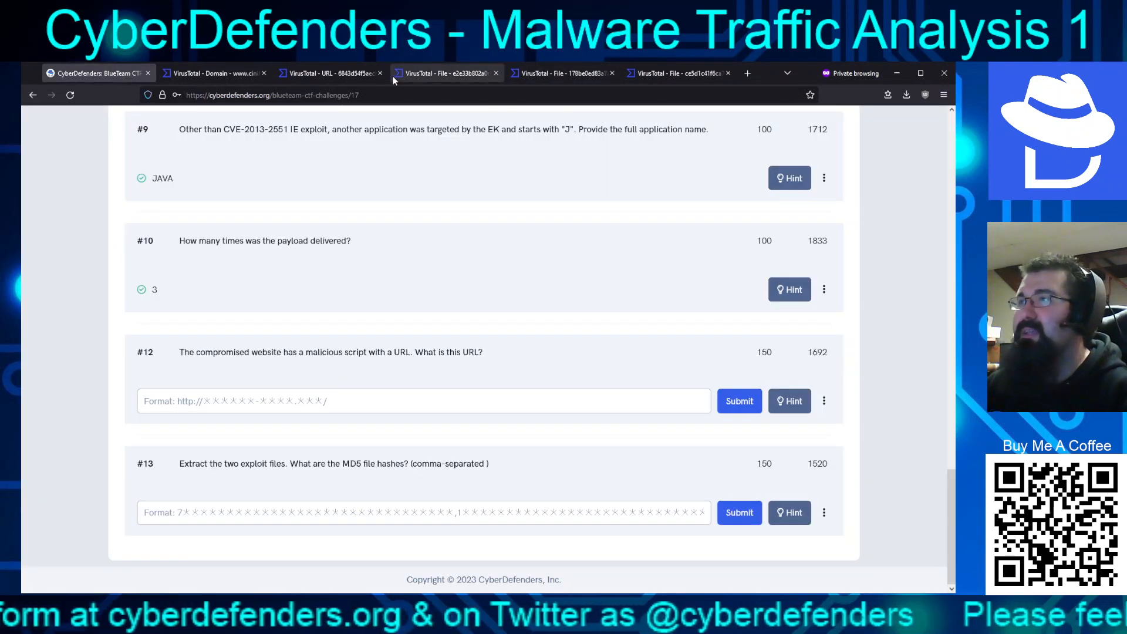
- Copy the Flash file's MD5 hash 7b3baa7d6bb3720f369219789e38d6ab from its VirusTotal report into the answer of question 13, followed by a comma
click(435, 76)
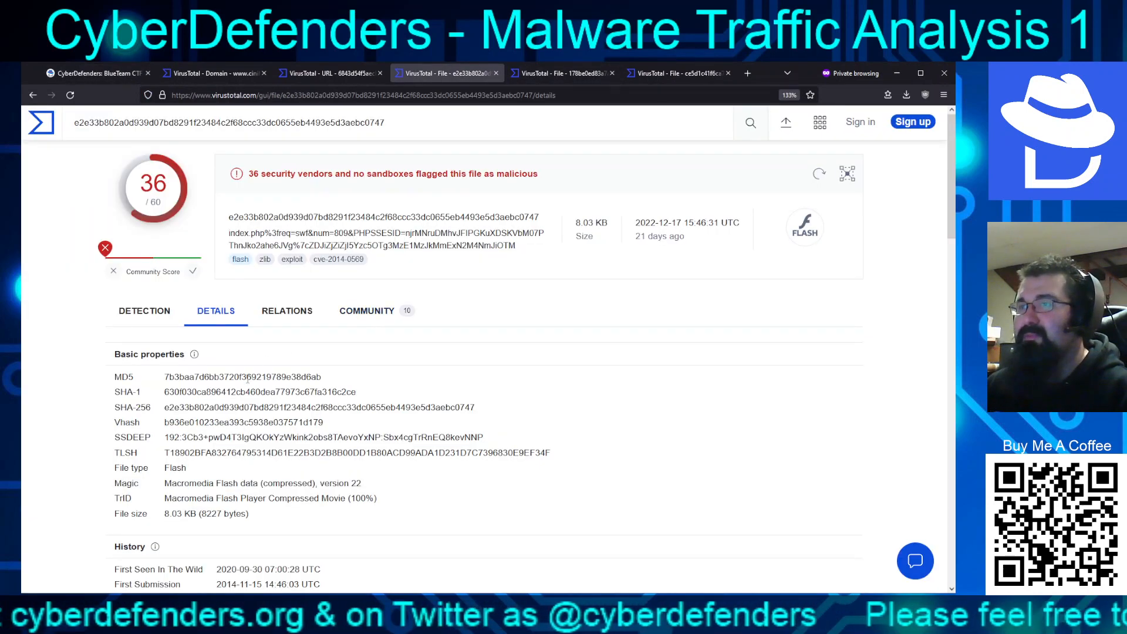
double_click(247, 378)
key(ctrl+c)
click(329, 76)
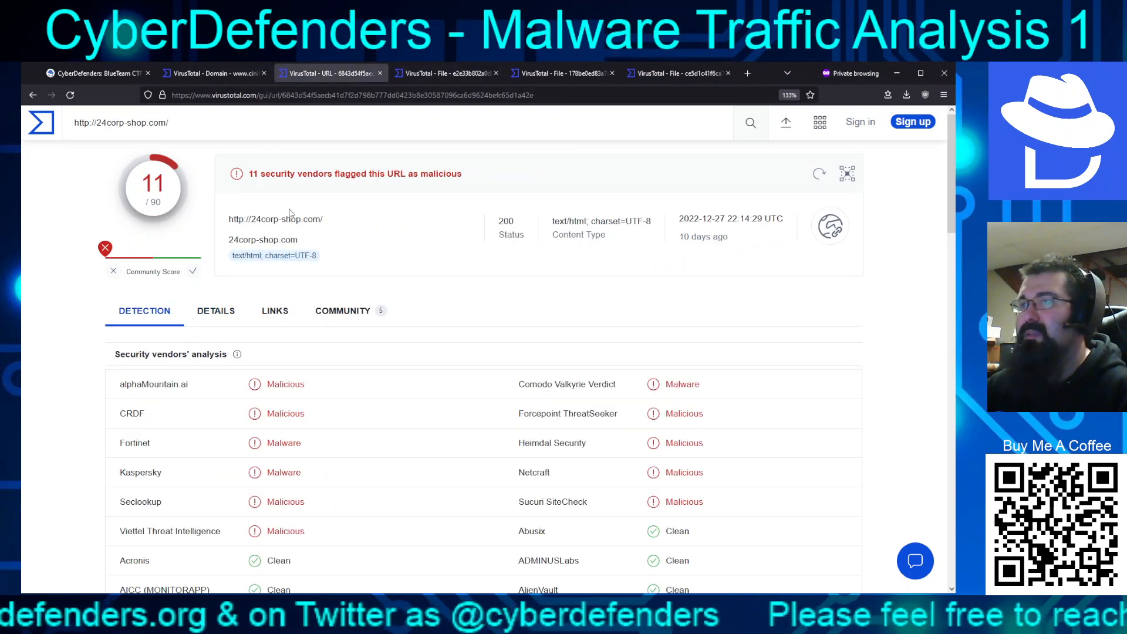
click(106, 77)
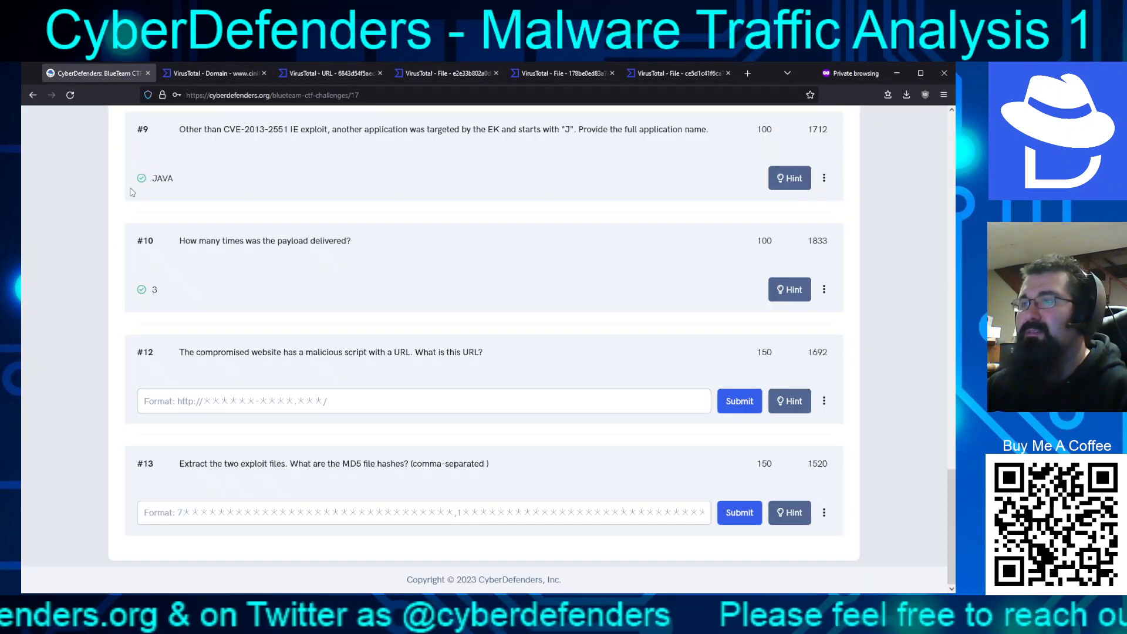
click(281, 511)
key(ctrl+v)
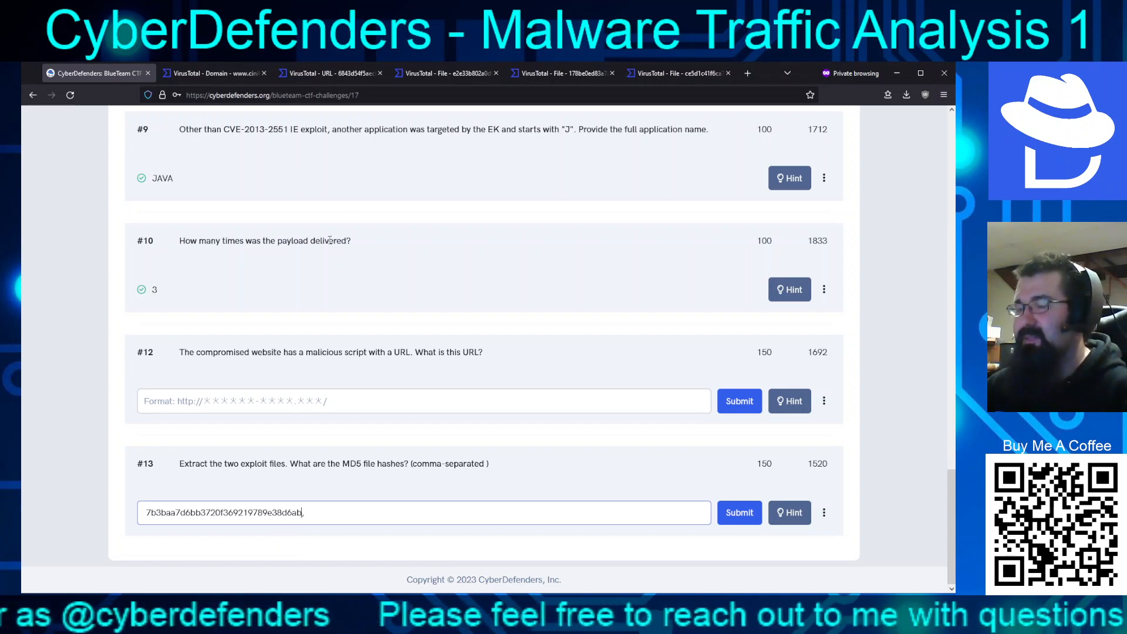
- Append the JAR file's MD5 hash 1e34fdebbf655cebea78b45e43520ddf from its VirusTotal report to question 13 without a space after the comma, and submit the answer
click(467, 78)
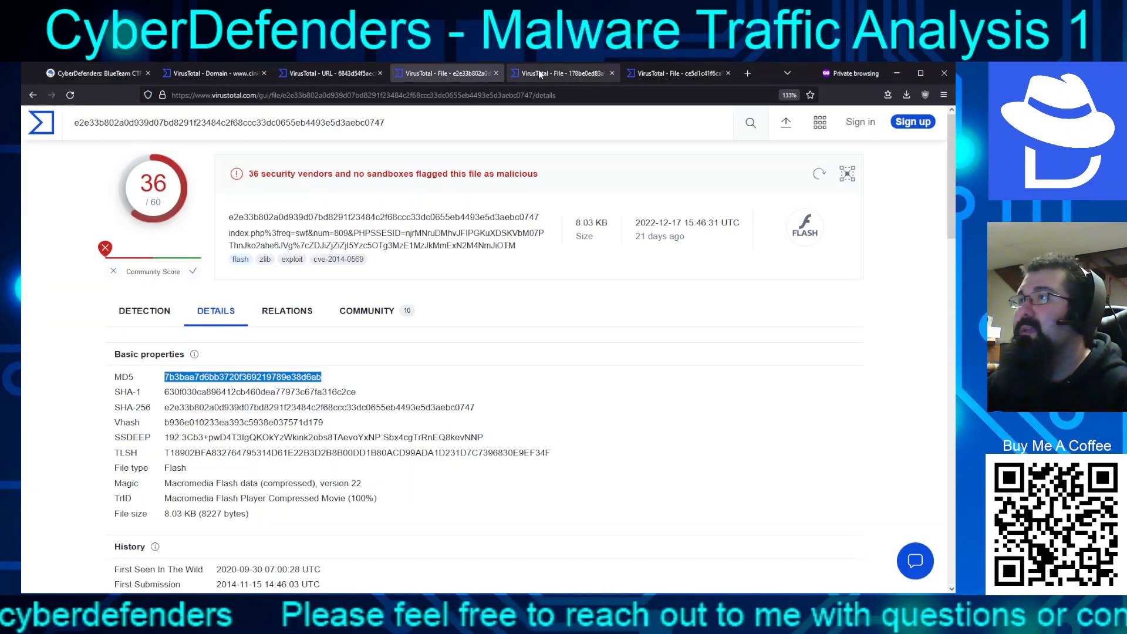
click(539, 73)
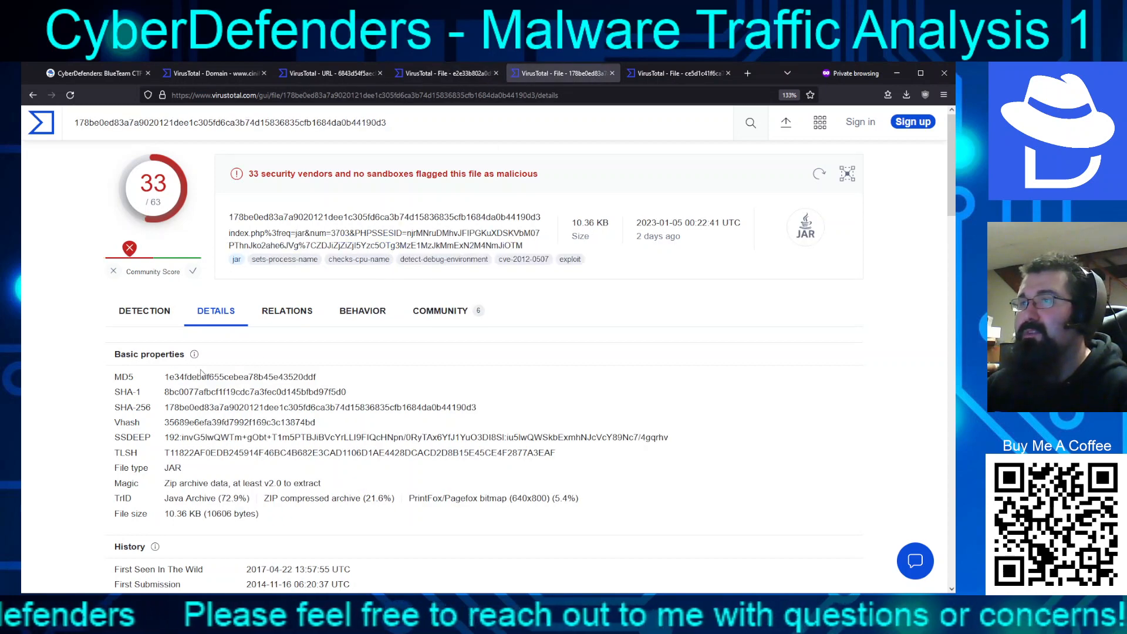
double_click(217, 378)
key(ctrl+c)
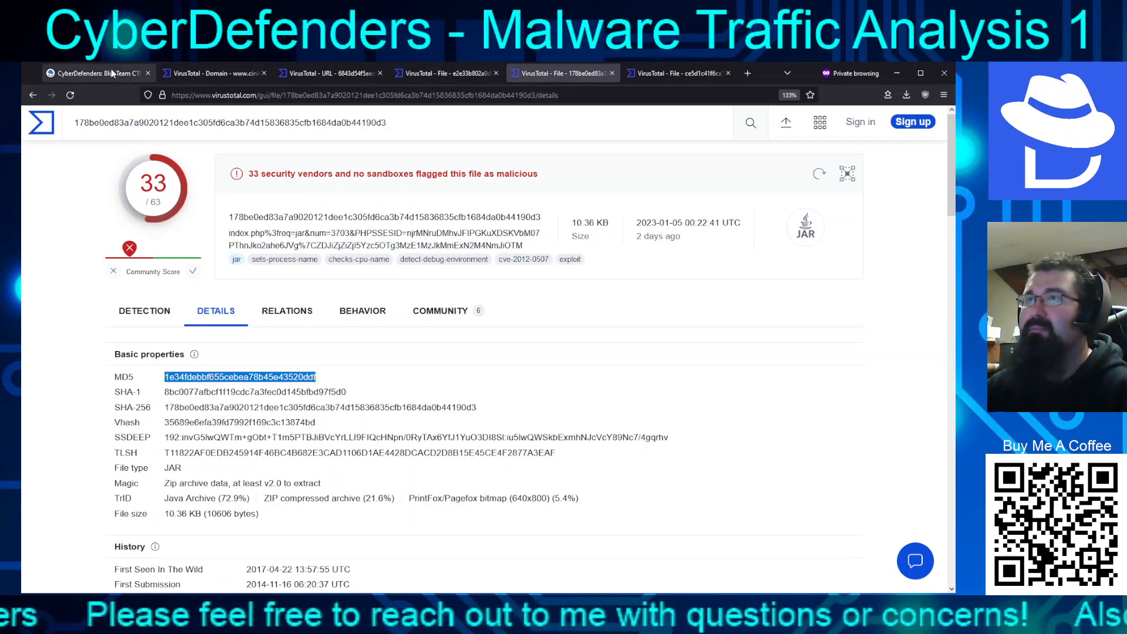
click(94, 74)
key(ctrl+v)
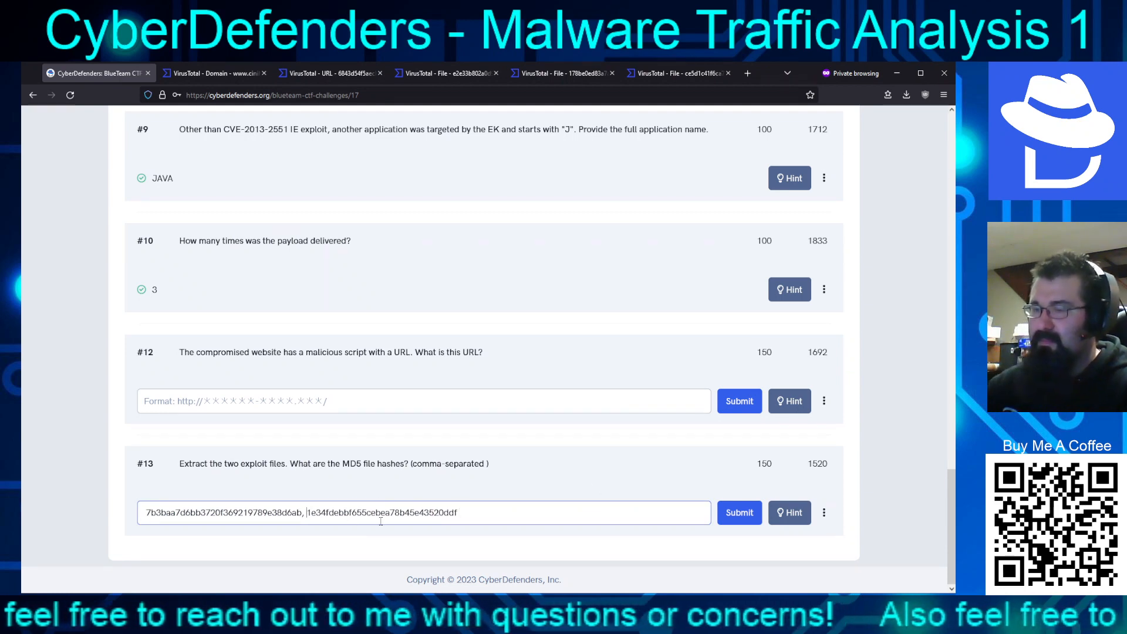
key(BackSpace)
click(730, 522)
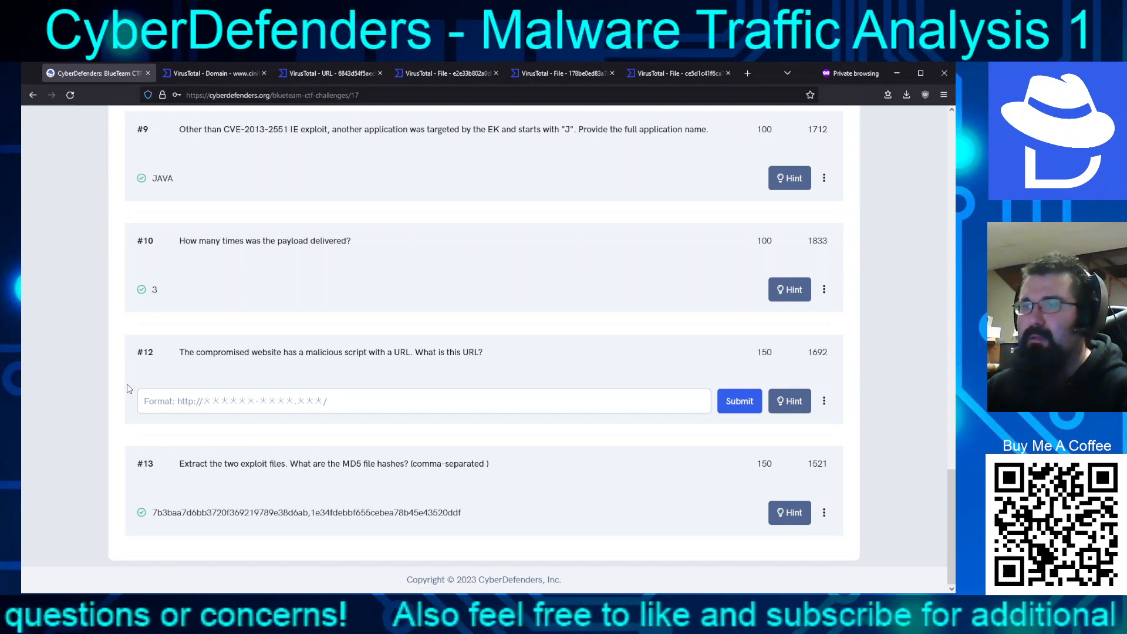
click(183, 405)
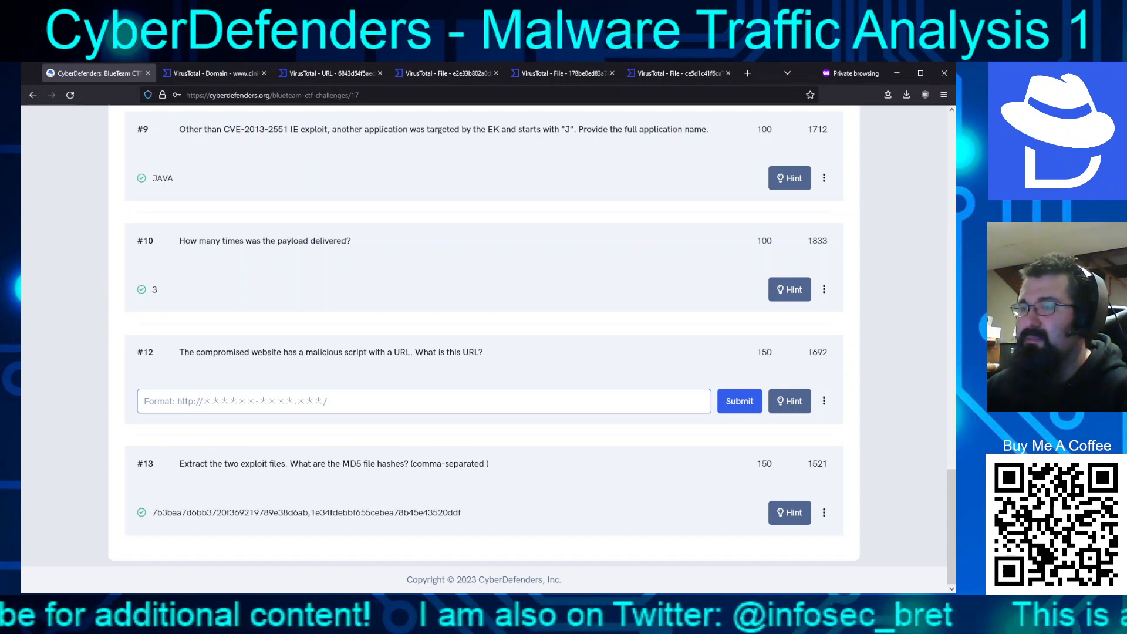
key(alt+Tab)
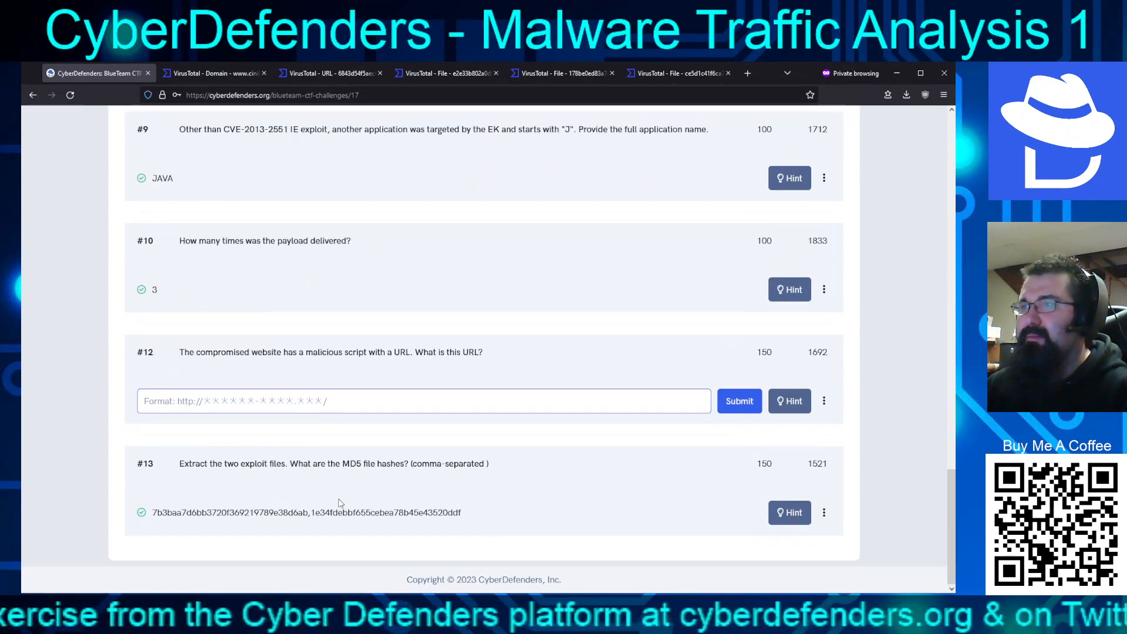
scroll(341, 501, up, 7)
scroll(324, 474, down, 3)
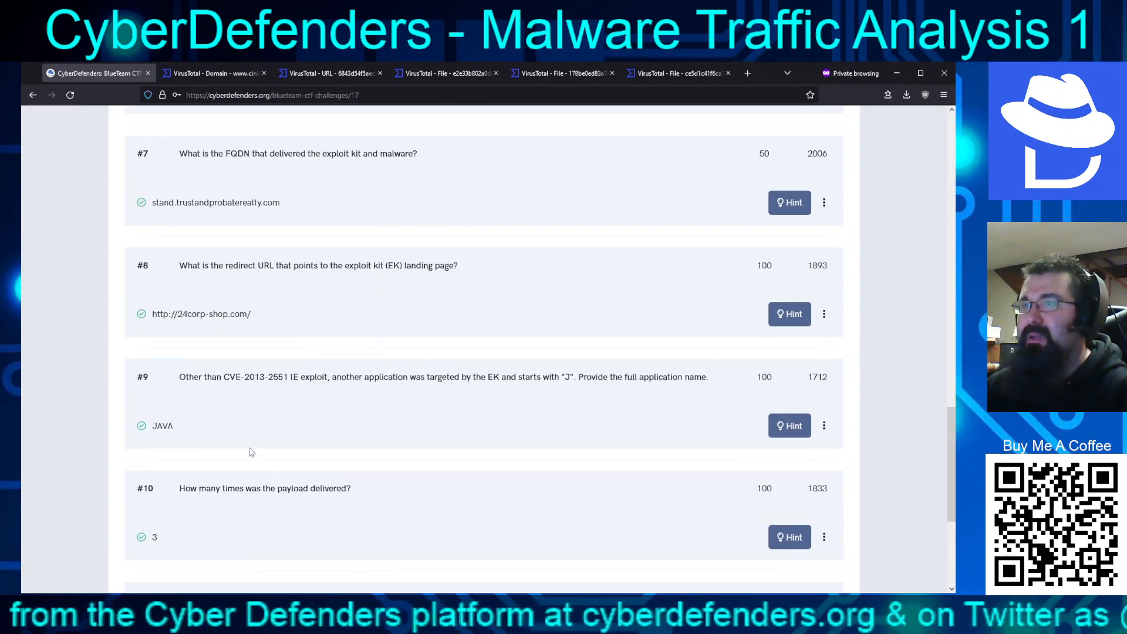
drag(254, 320, 137, 317)
key(ctrl+c)
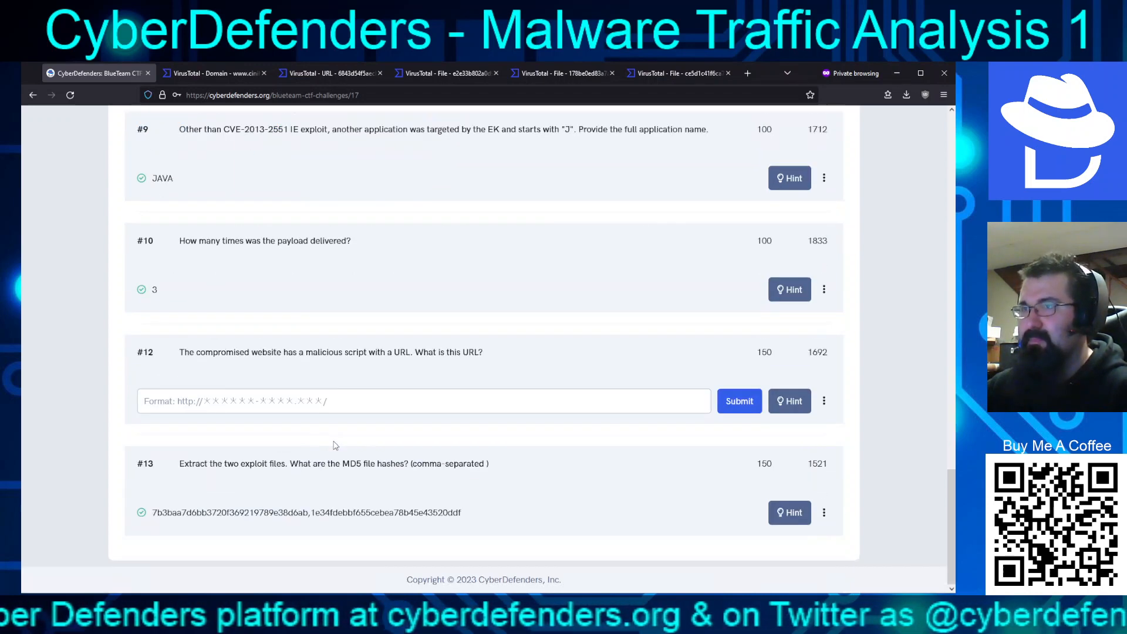
scroll(335, 498, down, 4)
click(223, 401)
key(ctrl+v)
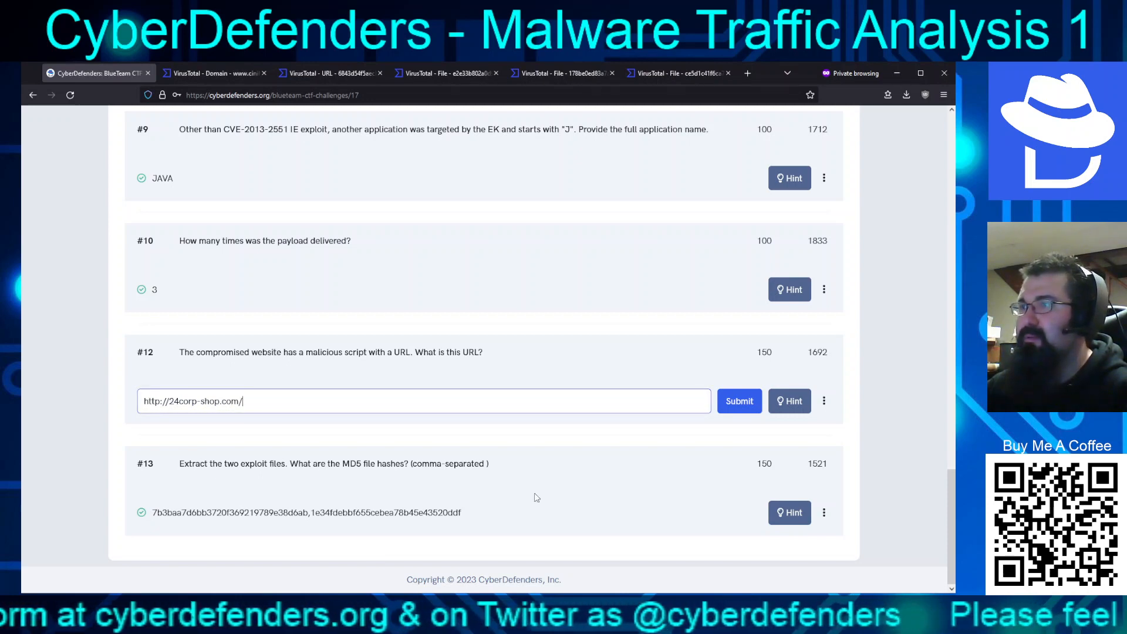
click(734, 407)
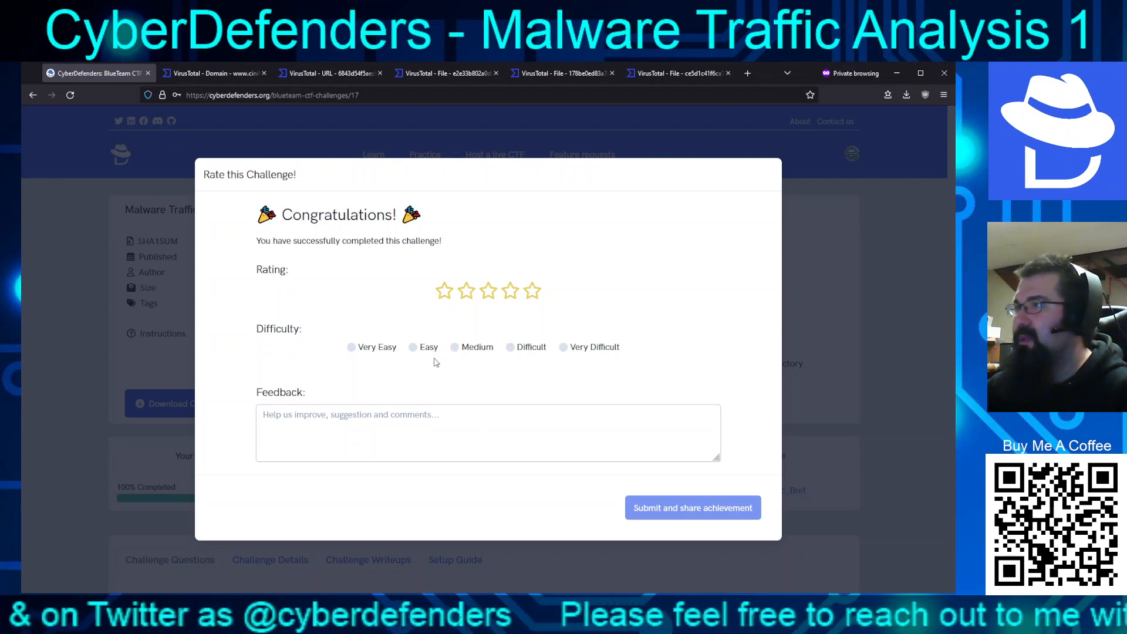
- Rate the completed challenge five stars with Medium difficulty, submit the rating, and close the feedback dialog
click(455, 348)
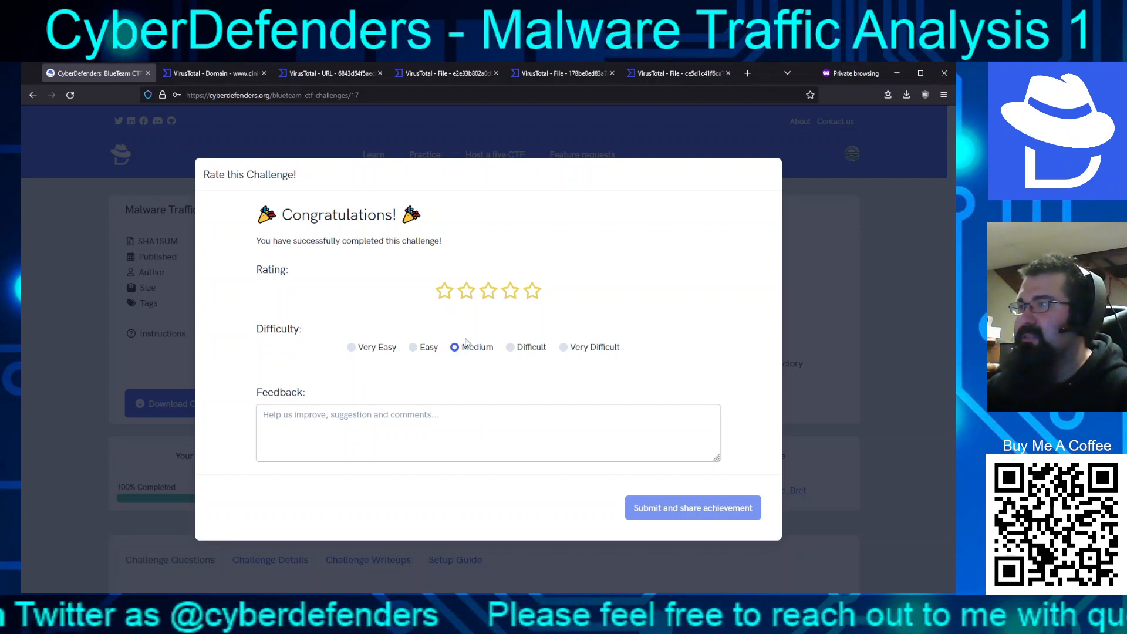
click(532, 291)
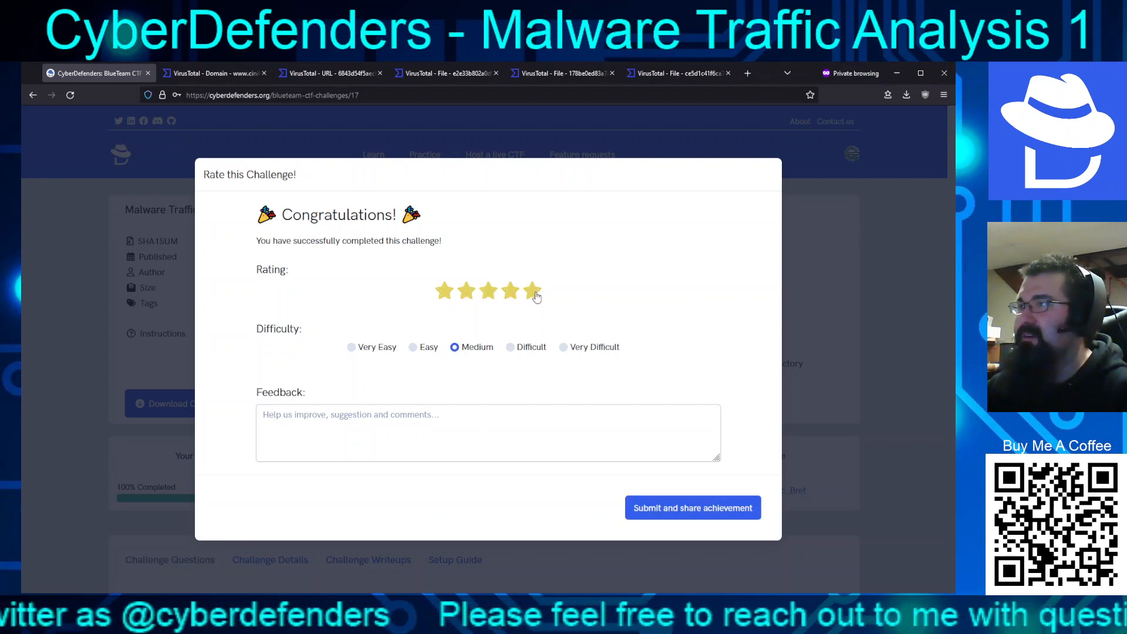
click(651, 509)
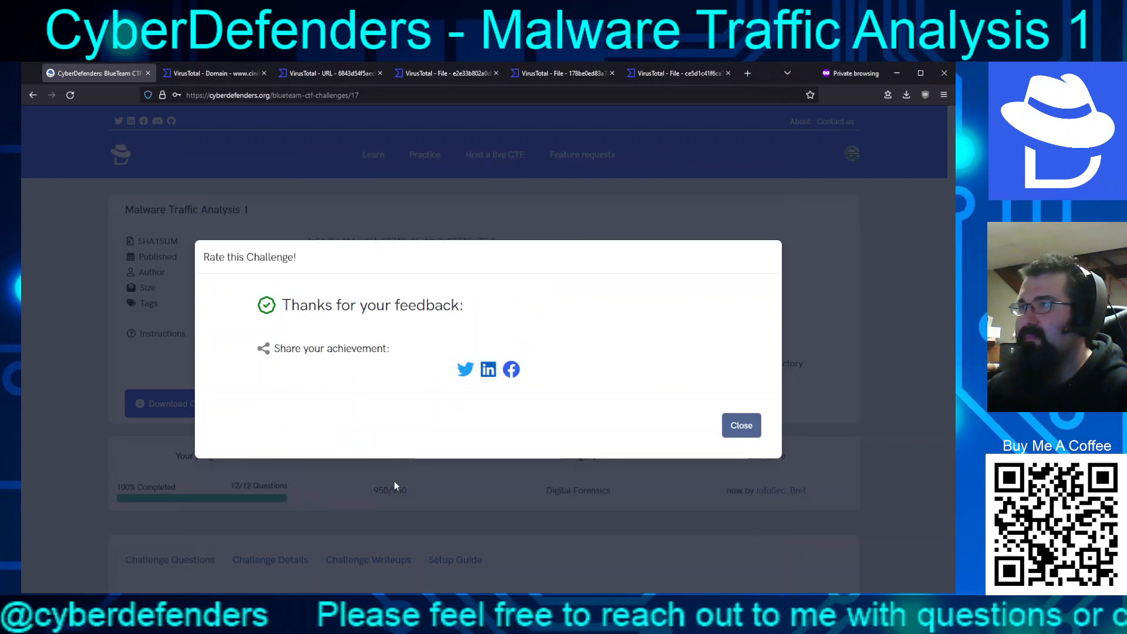
click(741, 425)
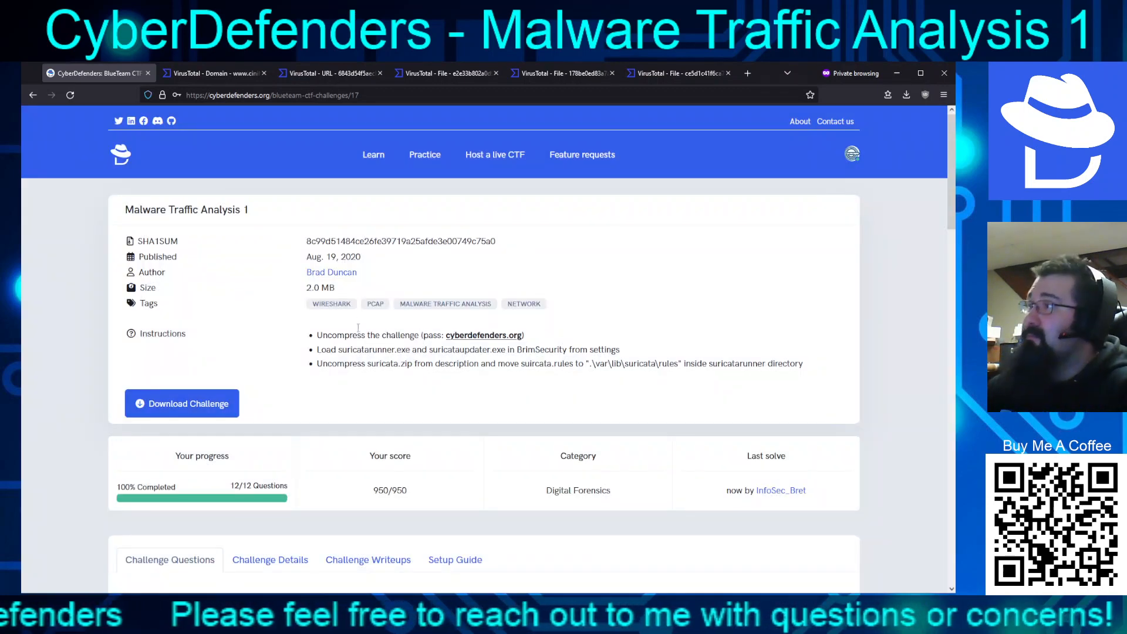